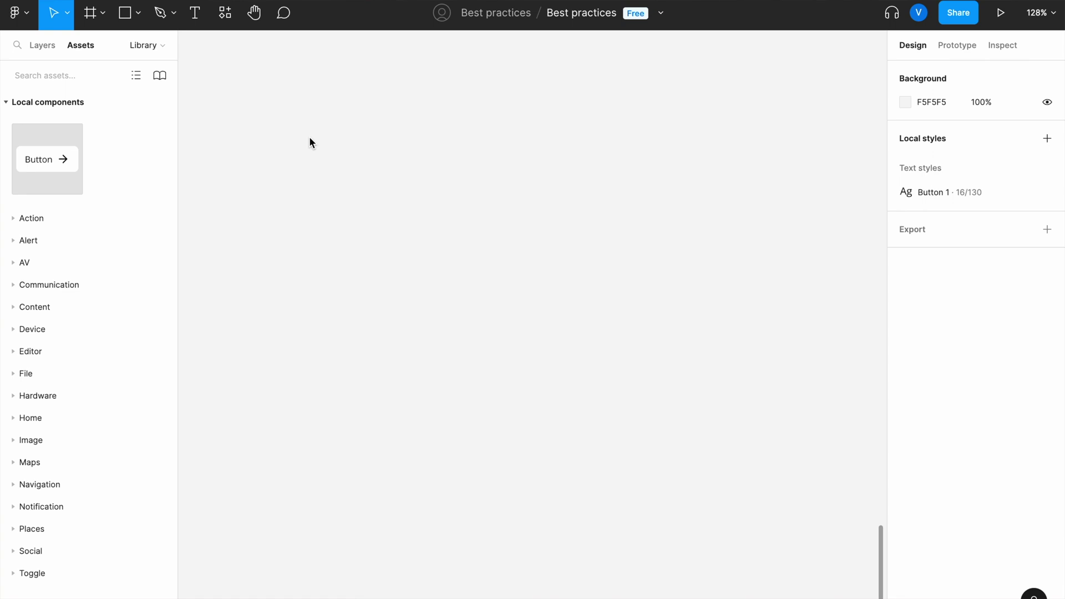
- Draw a frame with horizontal auto layout, 8 gap, 16 padding and left-middle alignment
{"action": "key", "text": "f"}
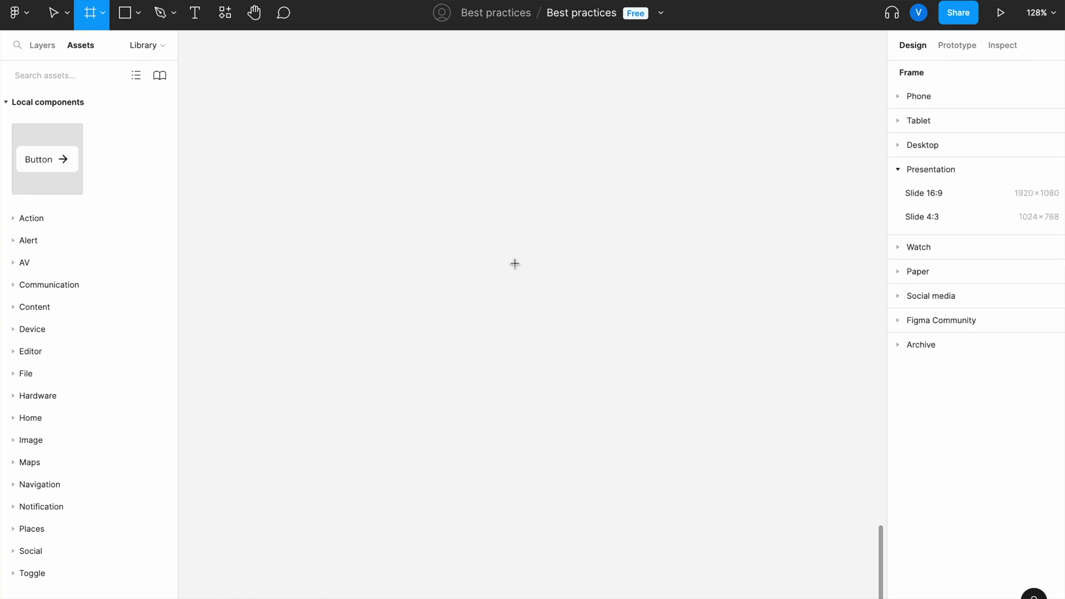
{"action": "left_click", "coordinate": [525, 268]}
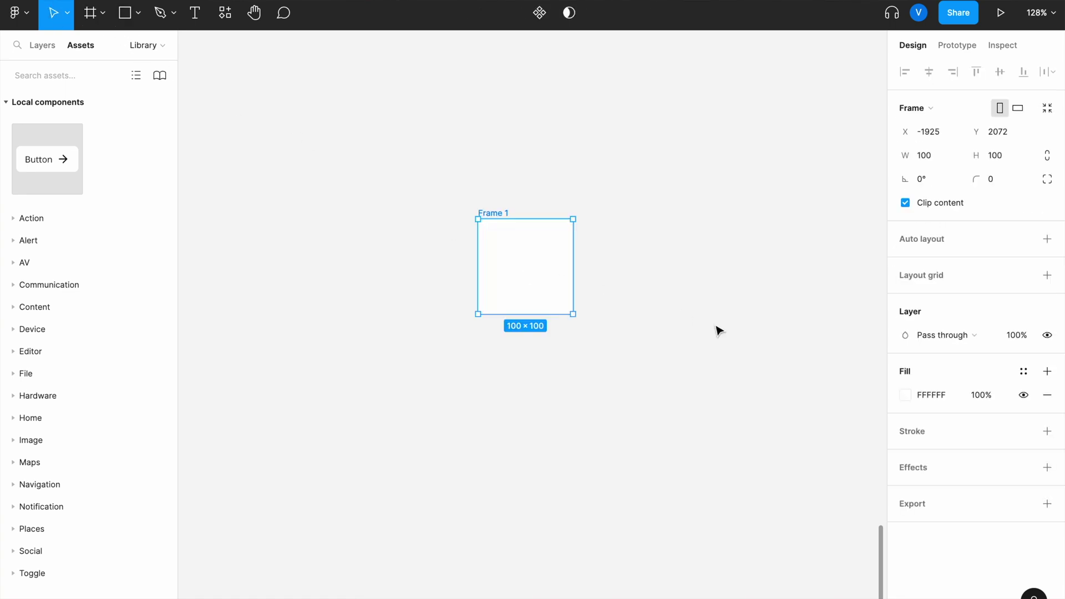
{"action": "left_click", "coordinate": [1046, 239]}
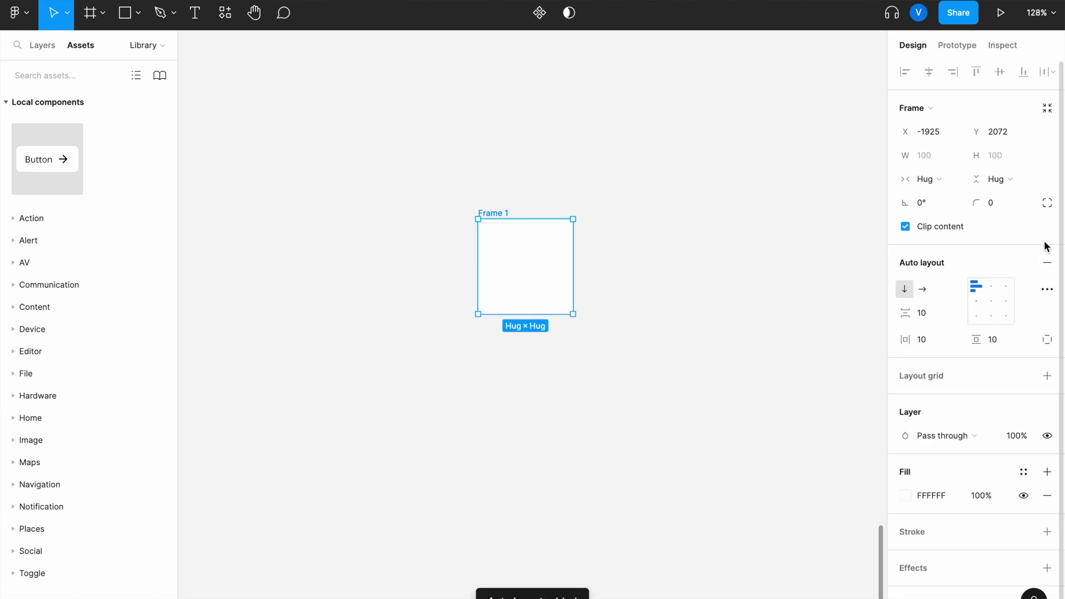
{"action": "left_click", "coordinate": [923, 290]}
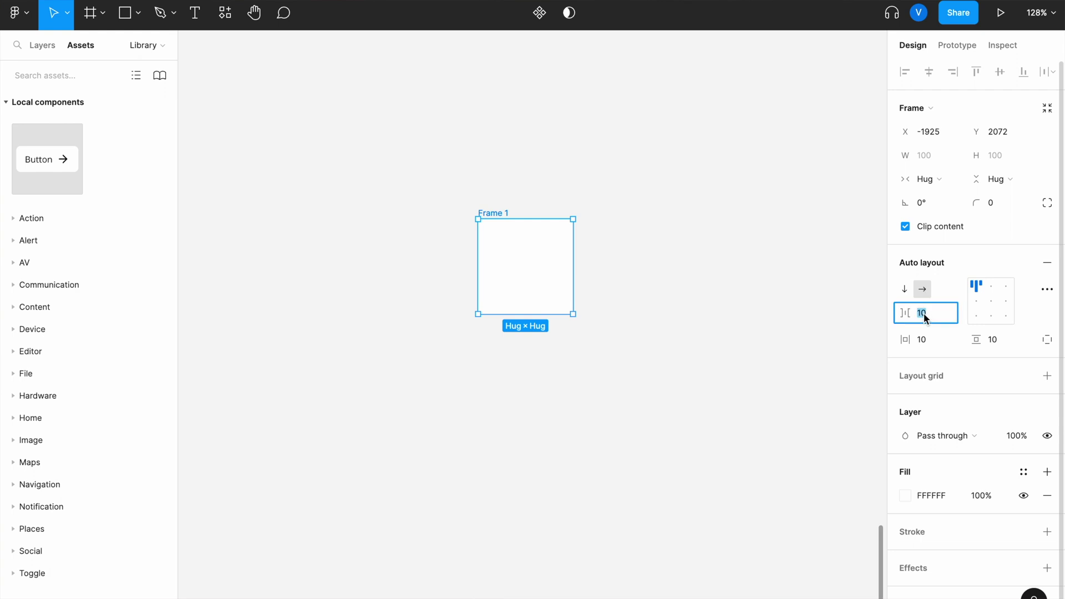
{"action": "type", "text": "8"}
{"action": "key", "text": "Return"}
{"action": "left_click", "coordinate": [939, 345]}
{"action": "type", "text": "16"}
{"action": "key", "text": "Return"}
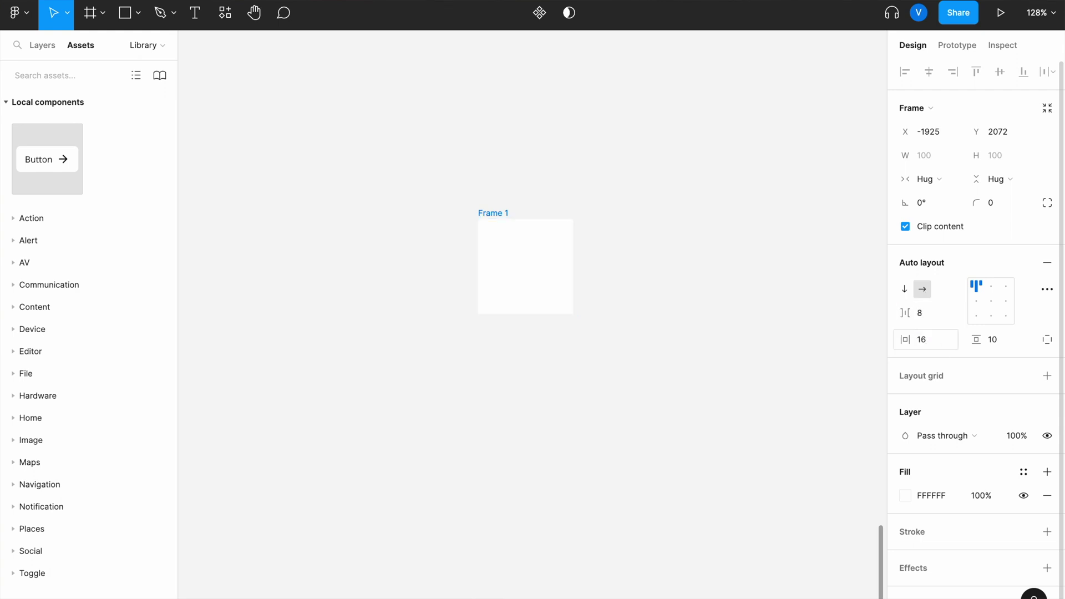
{"action": "left_click", "coordinate": [999, 341]}
{"action": "type", "text": "16"}
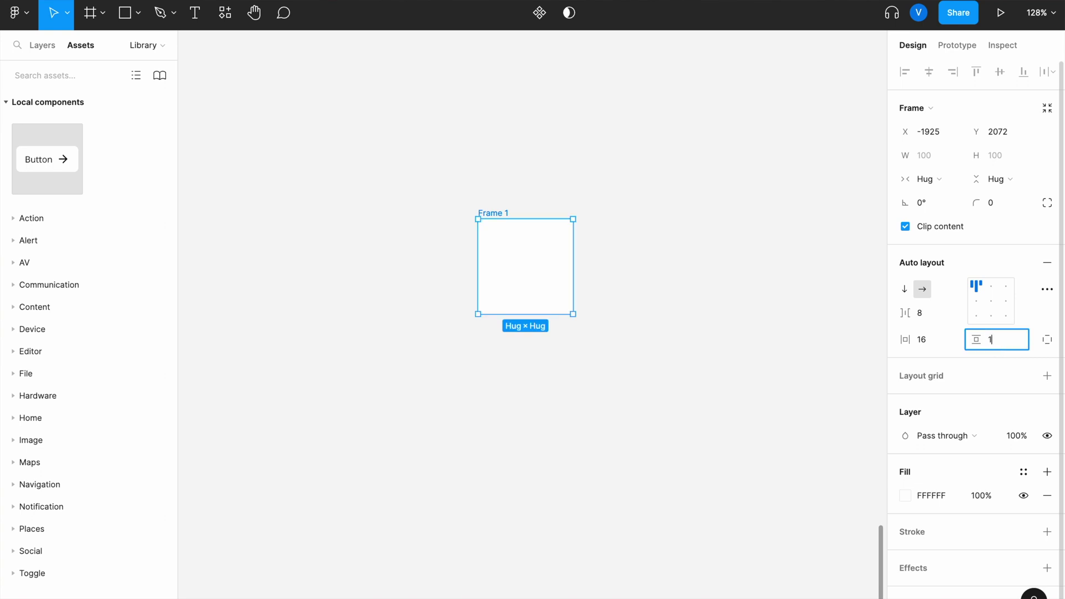
{"action": "key", "text": "Return"}
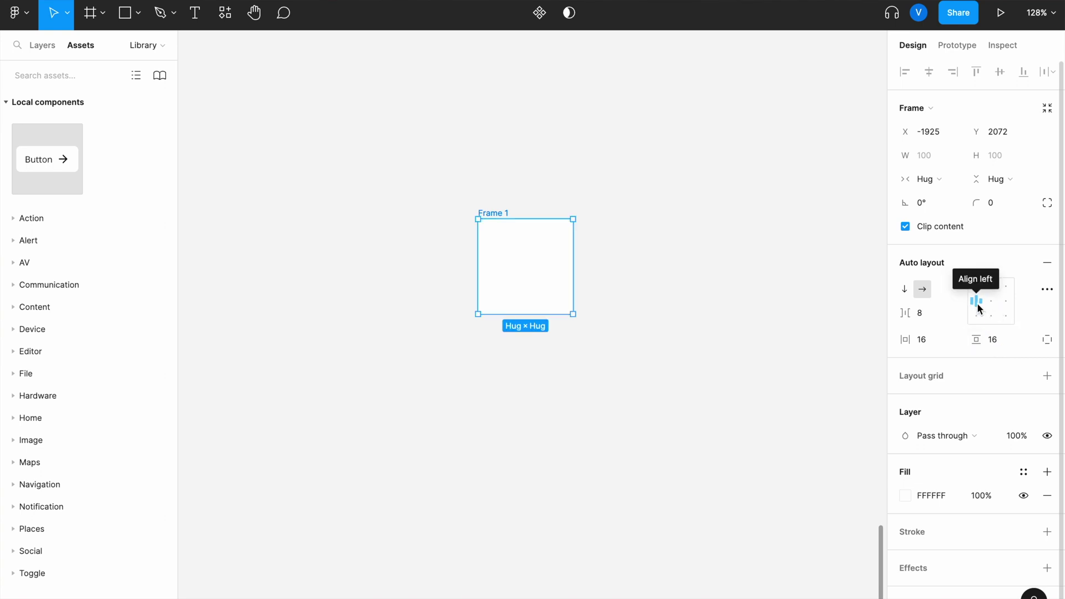
{"action": "left_click", "coordinate": [977, 302]}
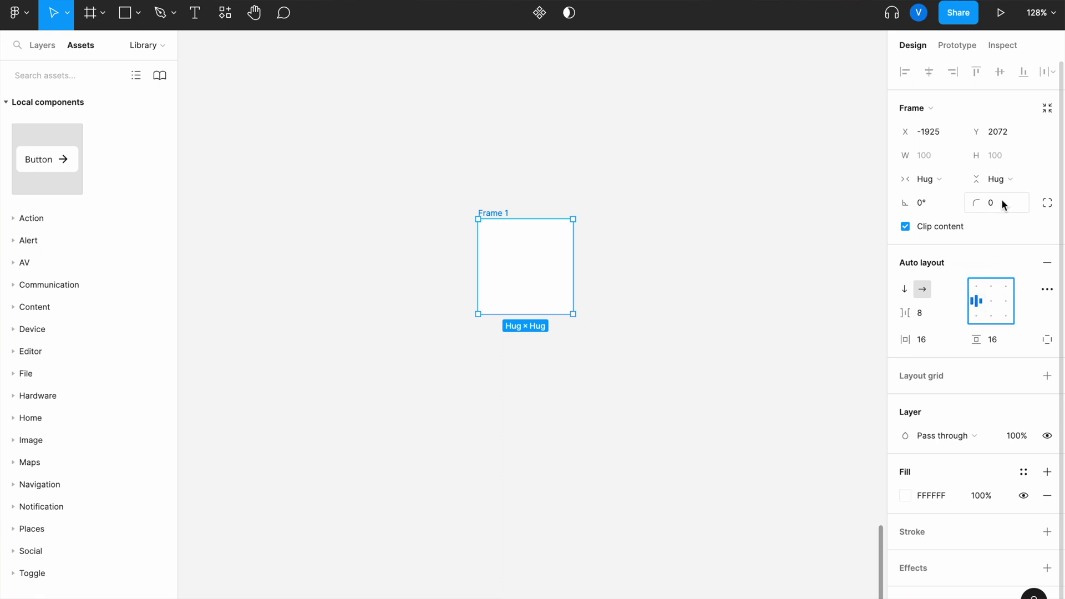
- Fix the frame's size at 200 wide by 48 high
{"action": "left_click", "coordinate": [1007, 181]}
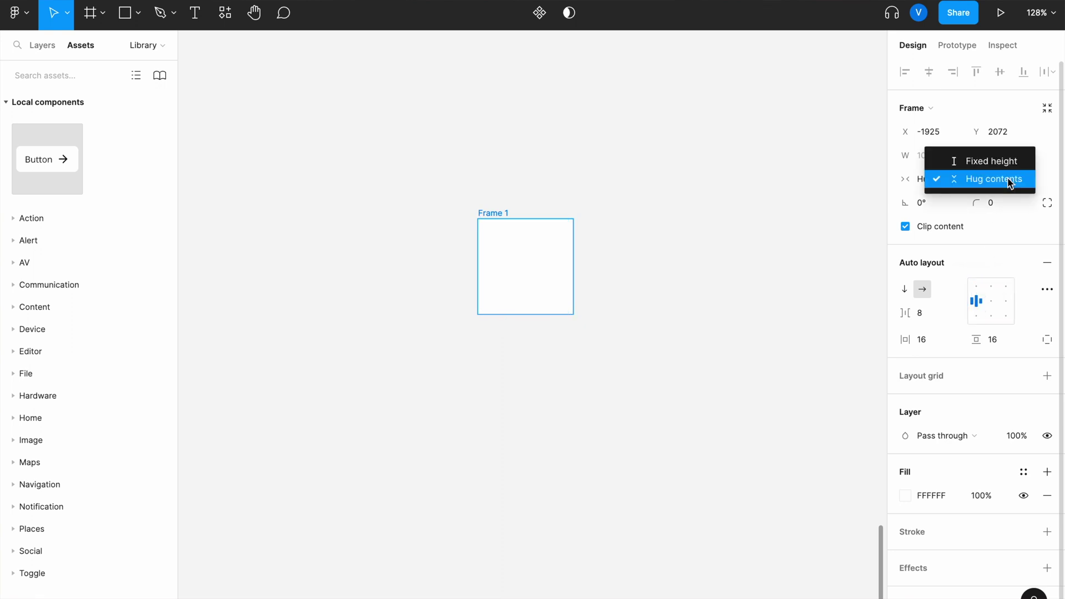
{"action": "left_click", "coordinate": [1009, 160]}
{"action": "left_click", "coordinate": [1009, 158]}
{"action": "type", "text": "48"}
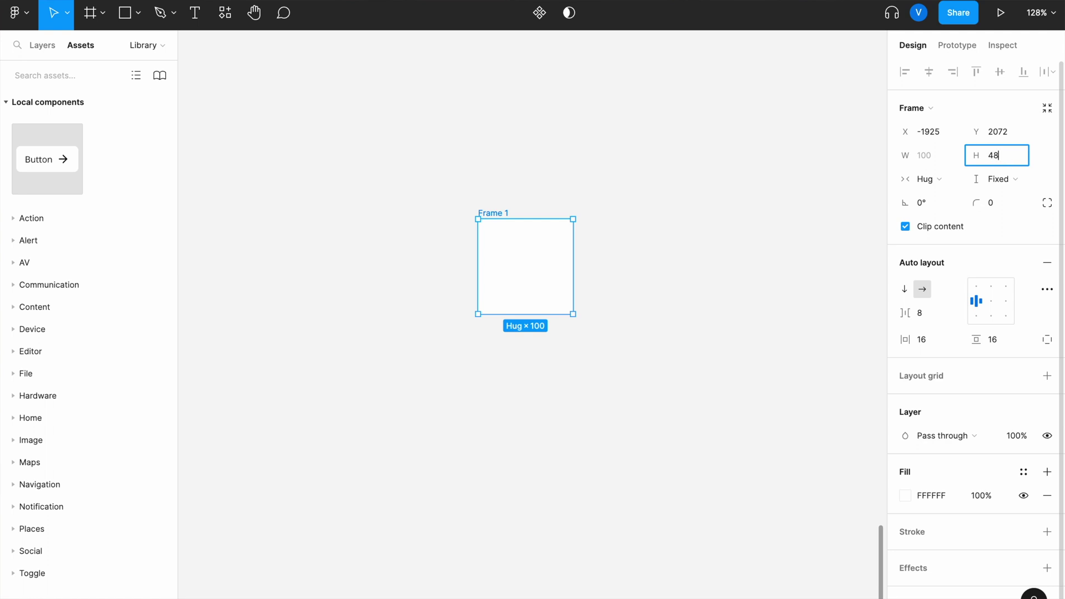
{"action": "key", "text": "Return"}
{"action": "left_click", "coordinate": [941, 179]}
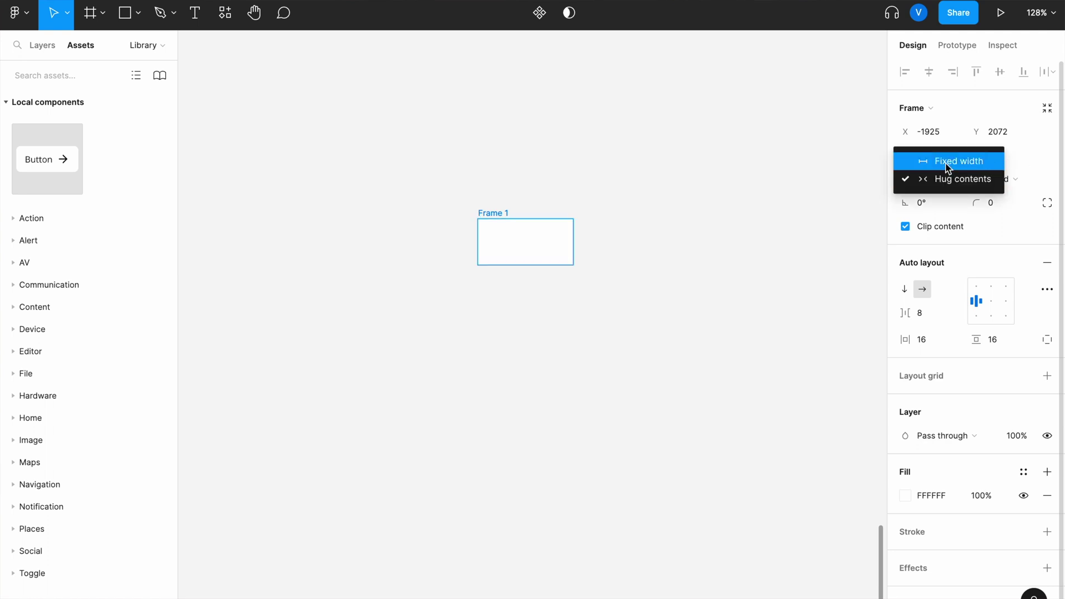
{"action": "left_click", "coordinate": [947, 162]}
{"action": "left_click", "coordinate": [927, 155]}
{"action": "type", "text": "200"}
{"action": "key", "text": "Return"}
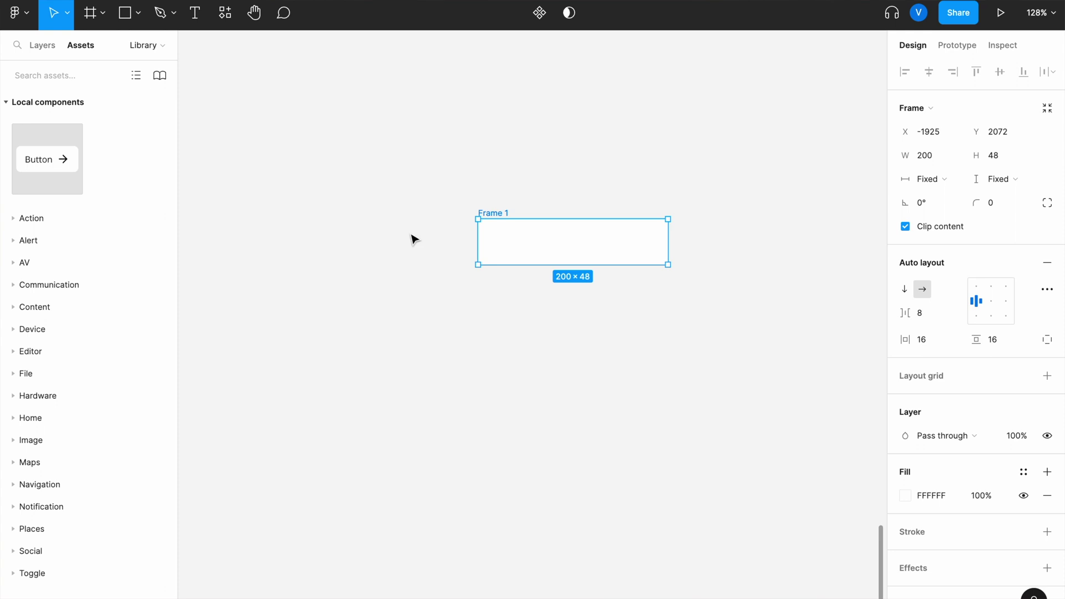
{"action": "left_click", "coordinate": [687, 357]}
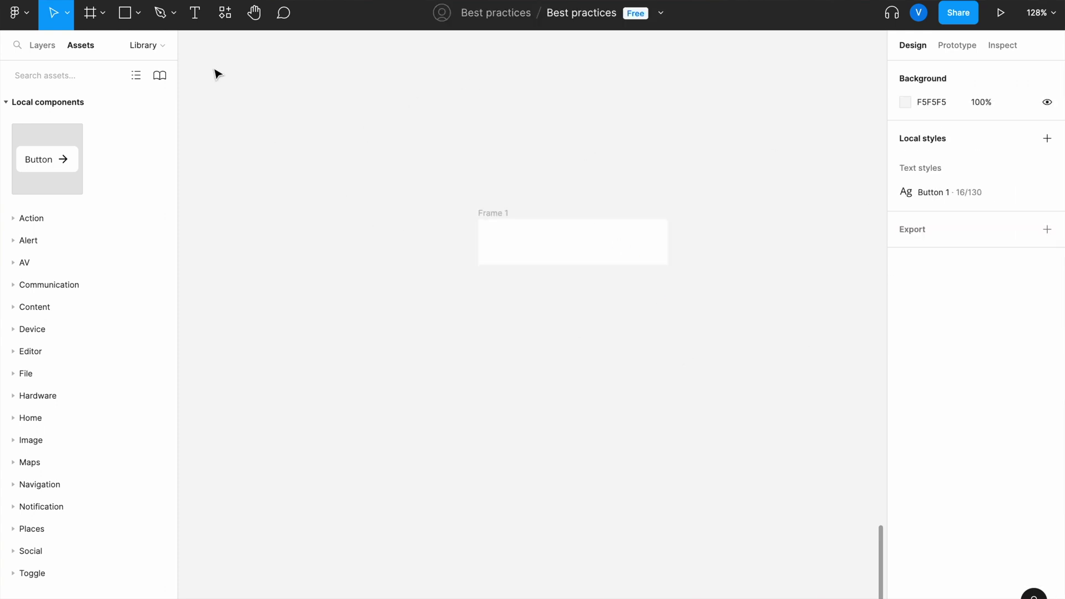
- Add a text layer reading 'Type here' just above Frame 1
{"action": "left_click", "coordinate": [201, 16]}
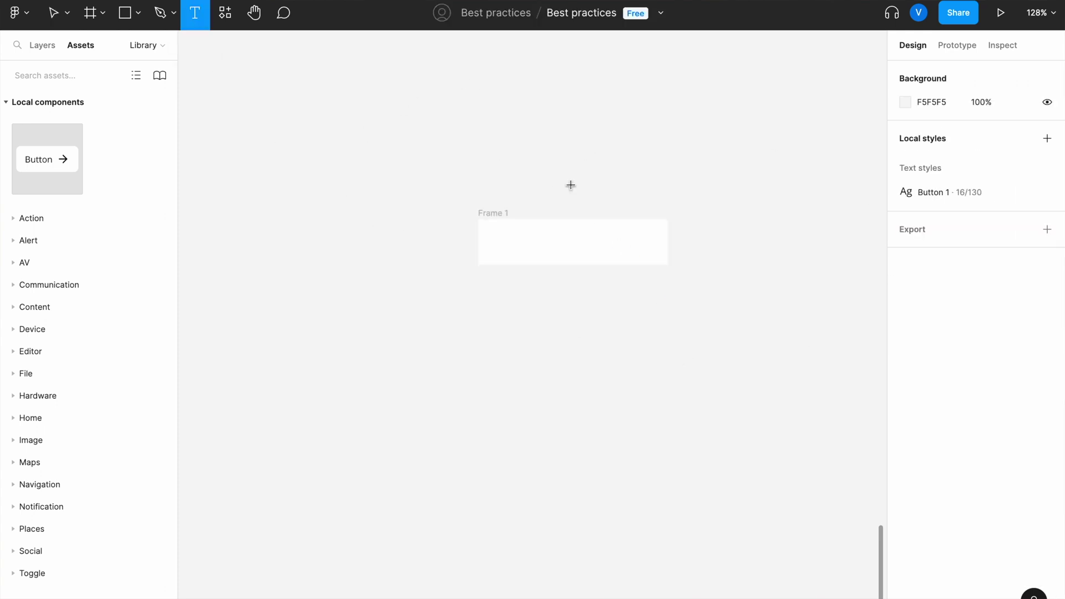
{"action": "left_click", "coordinate": [550, 159]}
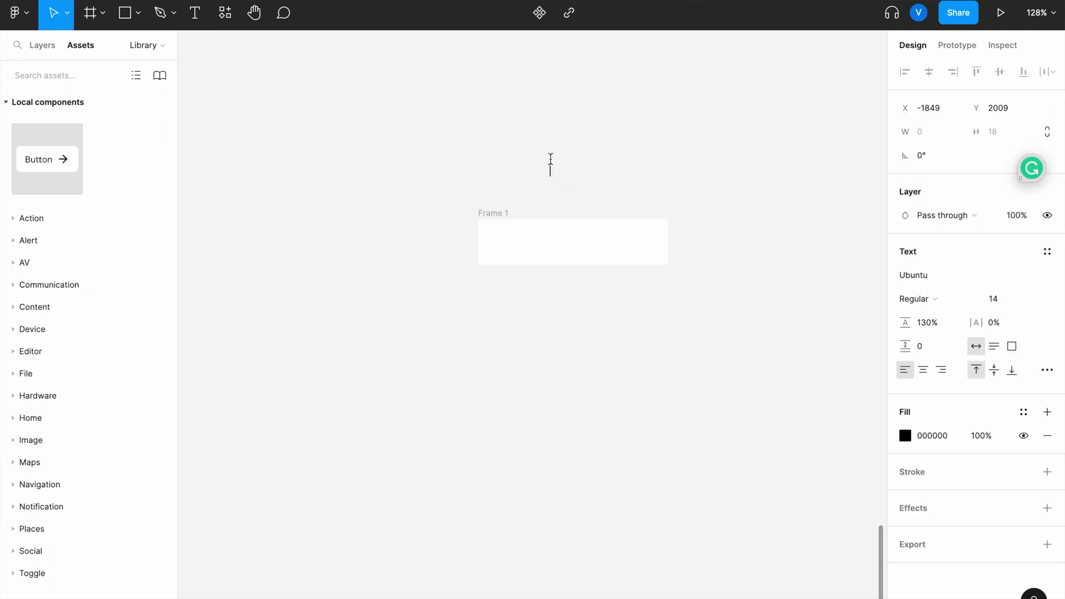
{"action": "type", "text": "Type here"}
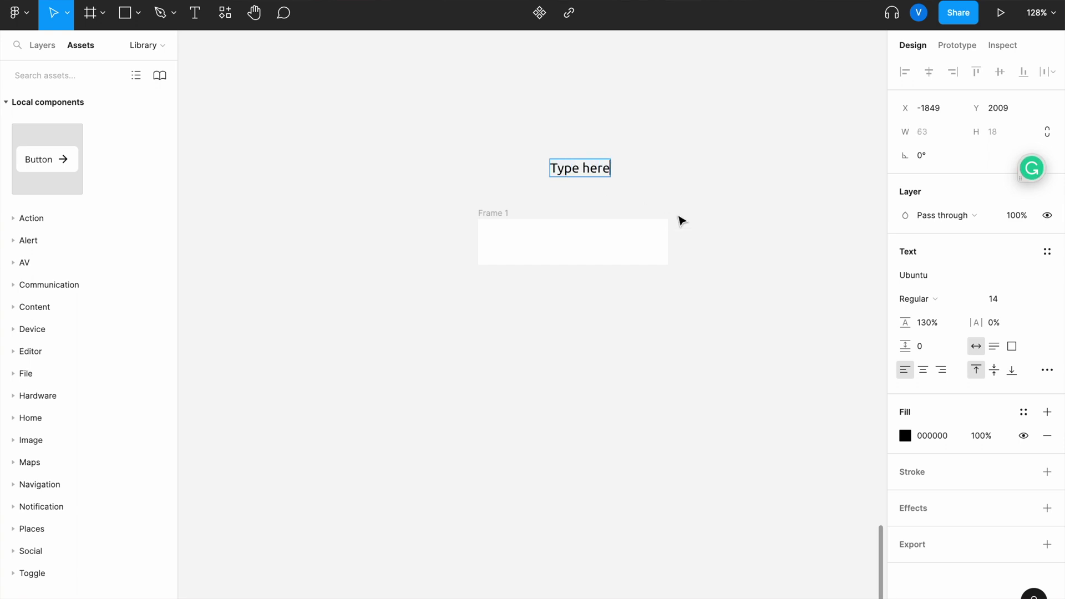
{"action": "key", "text": "Escape"}
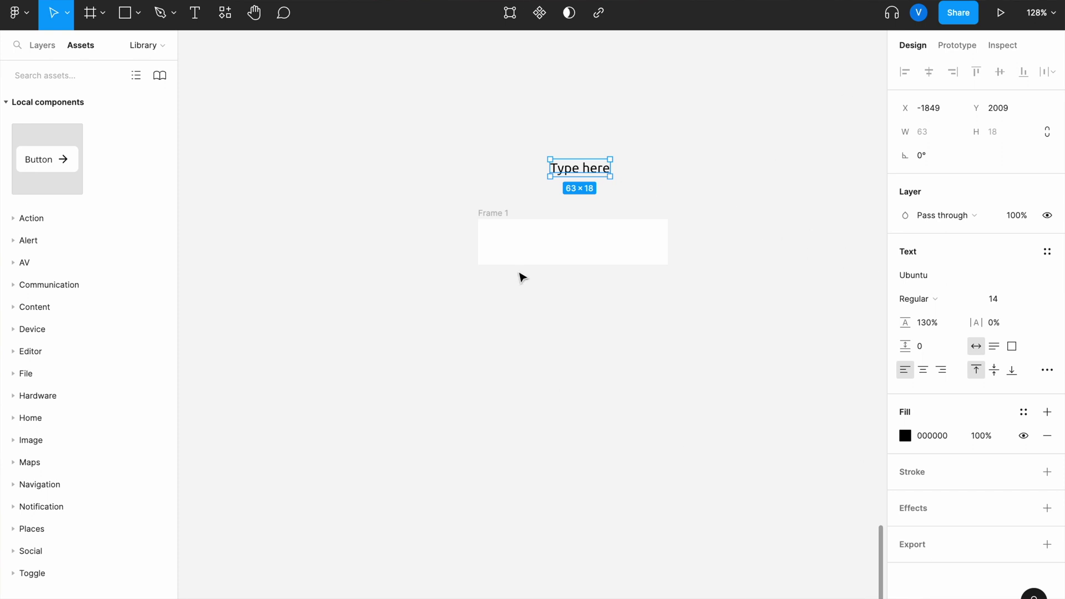
- Change the 'Type here' text to Open Sans Regular 14 with 120% line height
{"action": "left_click", "coordinate": [912, 277]}
{"action": "type", "text": "Open Sans"}
{"action": "key", "text": "Return"}
{"action": "left_click", "coordinate": [999, 301]}
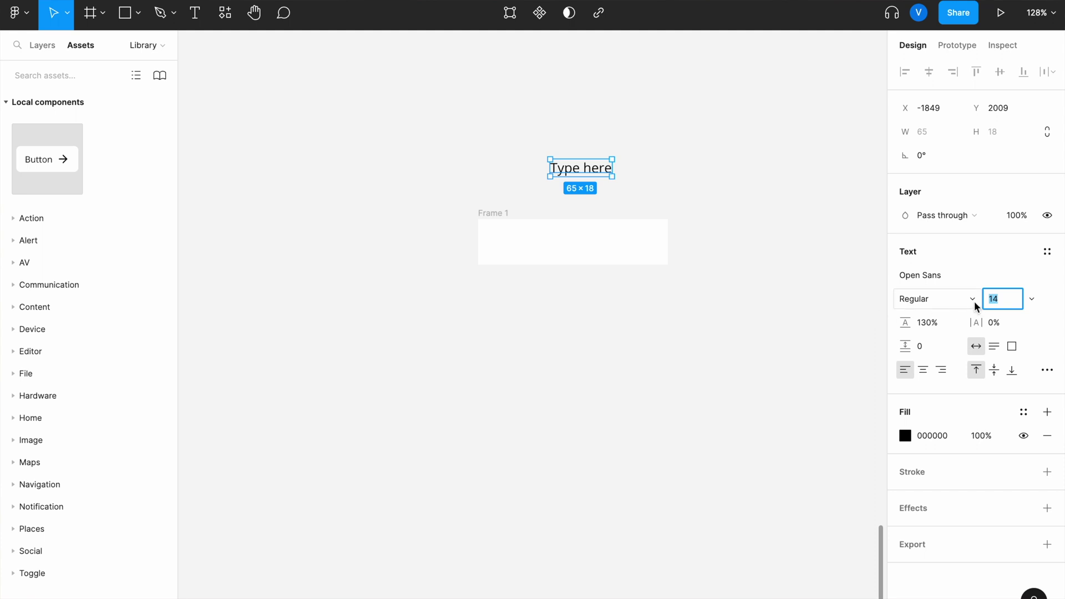
{"action": "left_click", "coordinate": [919, 303]}
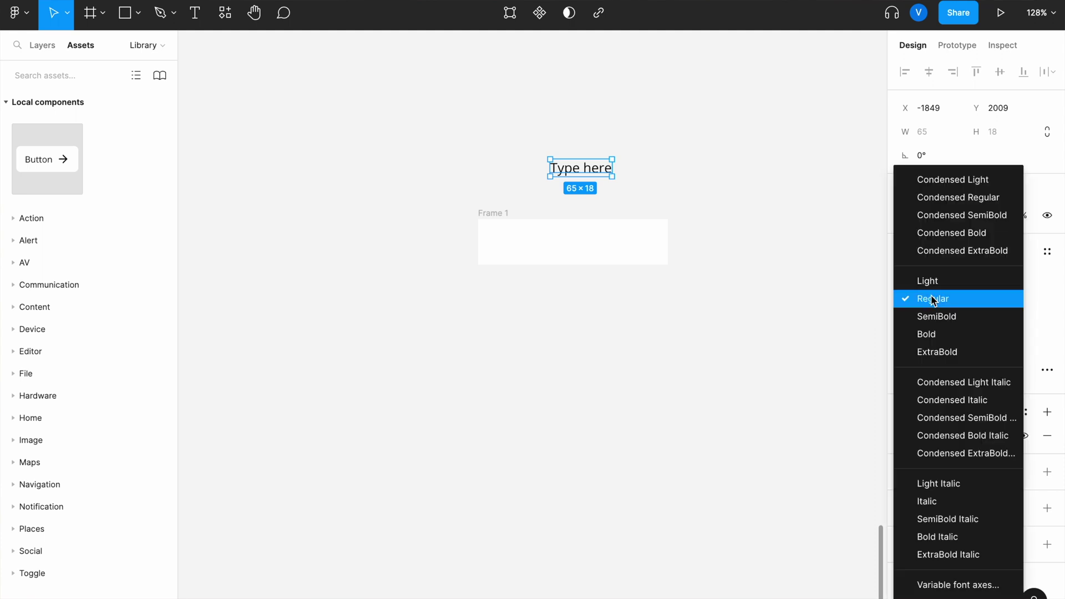
{"action": "left_click", "coordinate": [931, 297]}
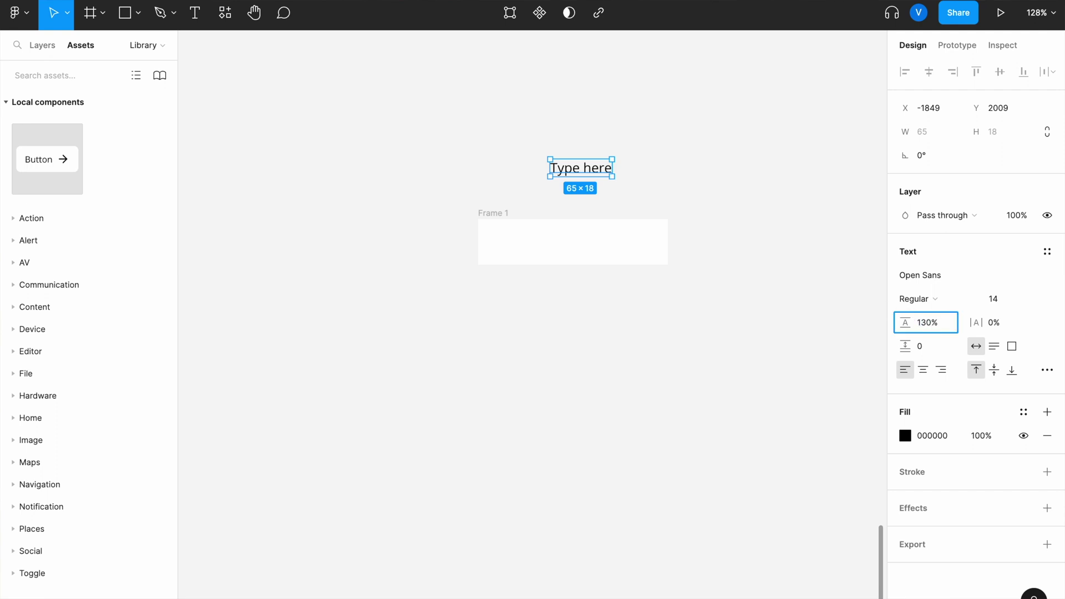
{"action": "key", "text": "BackSpace"}
{"action": "type", "text": "2"}
{"action": "key", "text": "Return"}
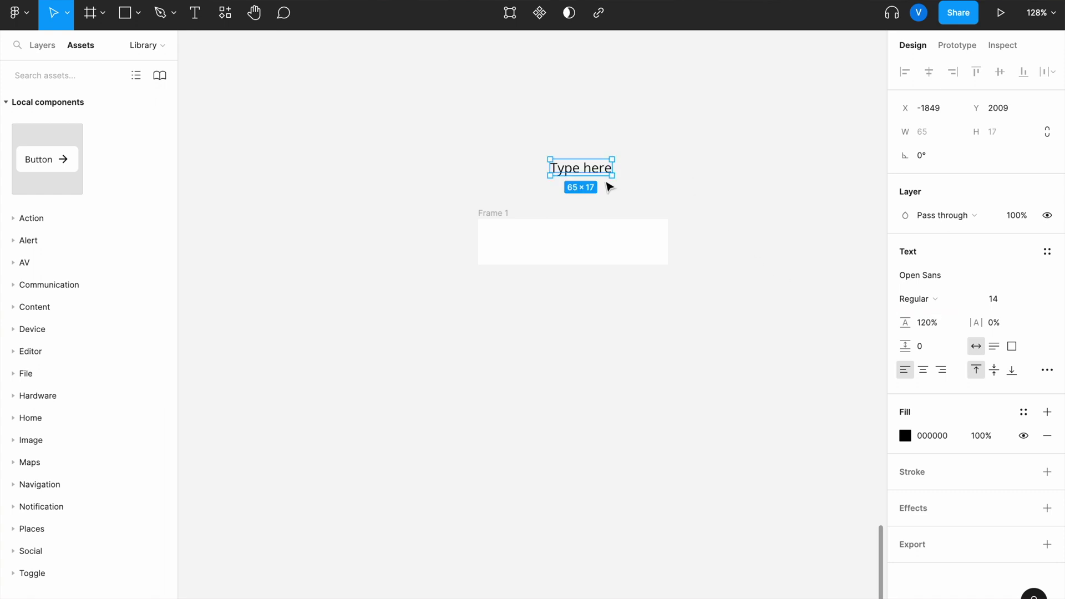
- Create a 'Body 14' text style from the text and drag 'Type here' into Frame 1
{"action": "left_click", "coordinate": [1047, 253]}
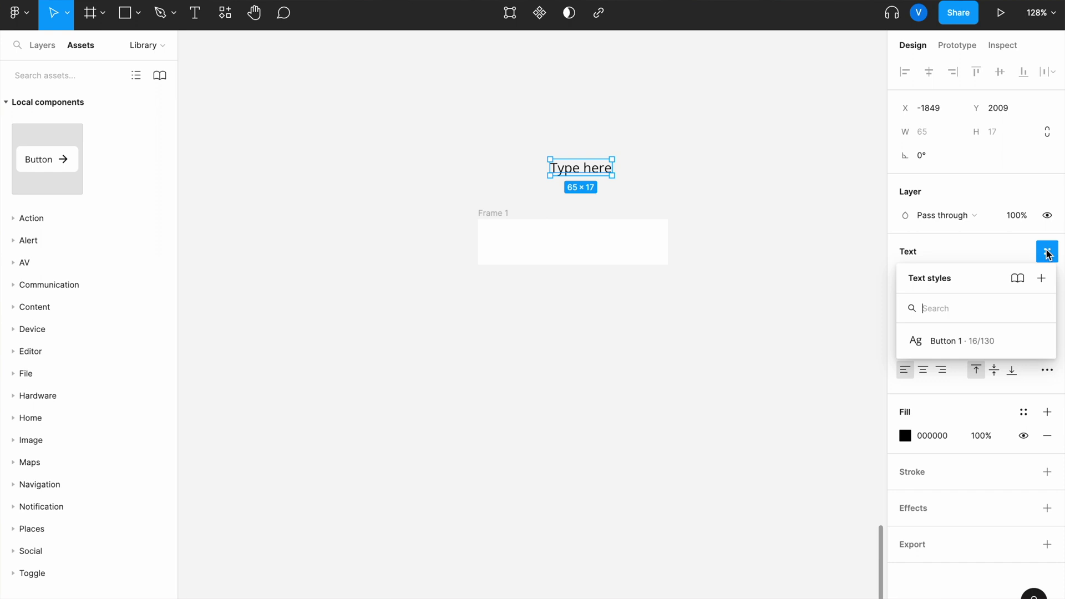
{"action": "left_click", "coordinate": [1042, 280]}
{"action": "type", "text": "F"}
{"action": "key", "text": "BackSpace"}
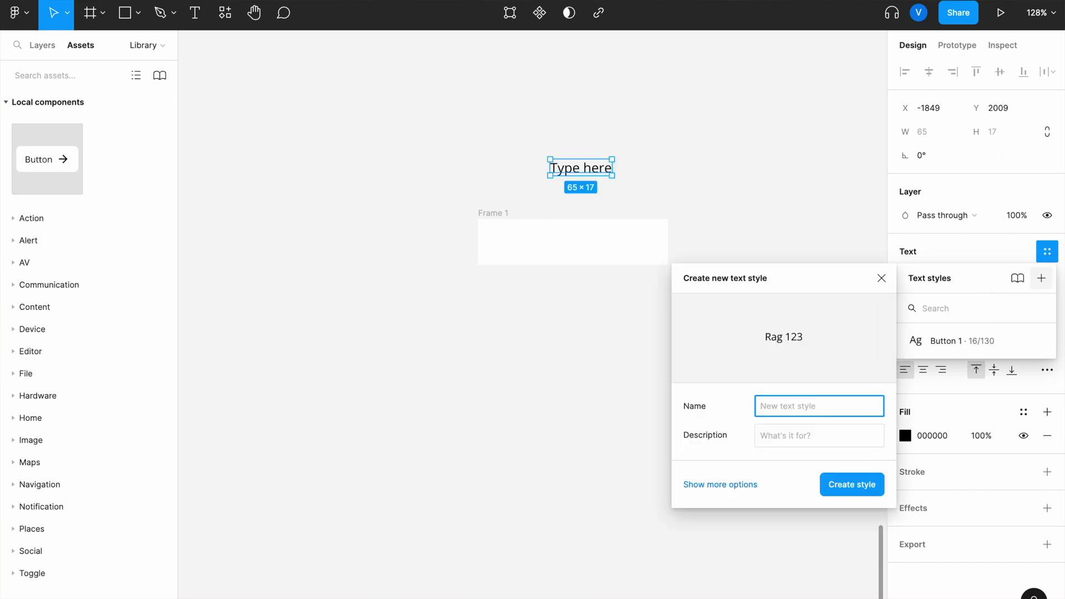
{"action": "type", "text": "F"}
{"action": "key", "text": "BackSpace"}
{"action": "type", "text": "Body 14"}
{"action": "left_click", "coordinate": [868, 485]}
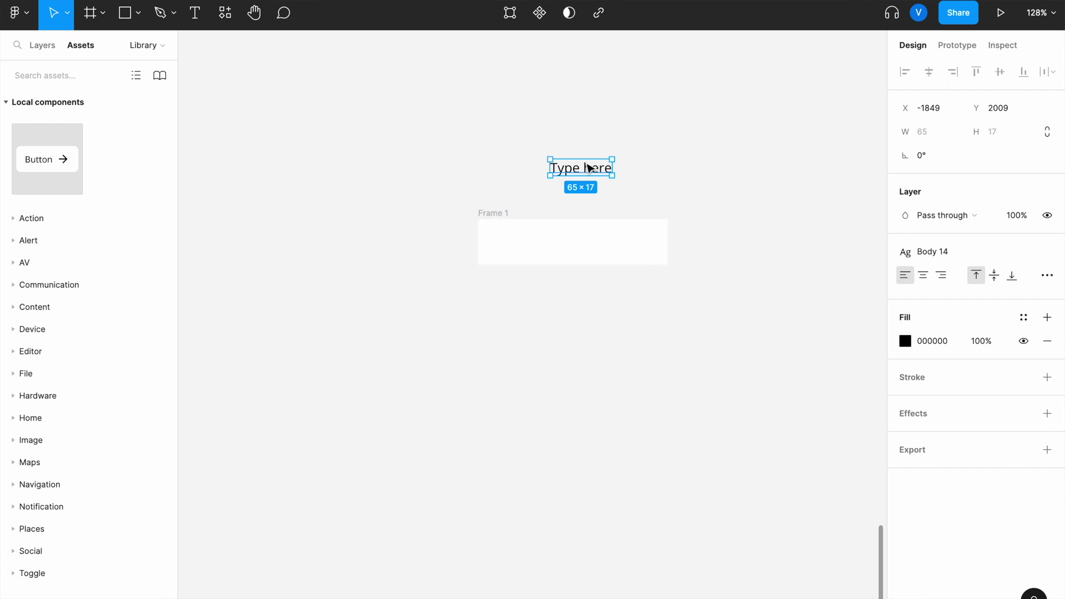
{"action": "left_click_drag", "start_coordinate": [589, 176], "coordinate": [552, 245]}
- Convert Frame 1 into a component and name it 'Open text field'
{"action": "left_click", "coordinate": [460, 204]}
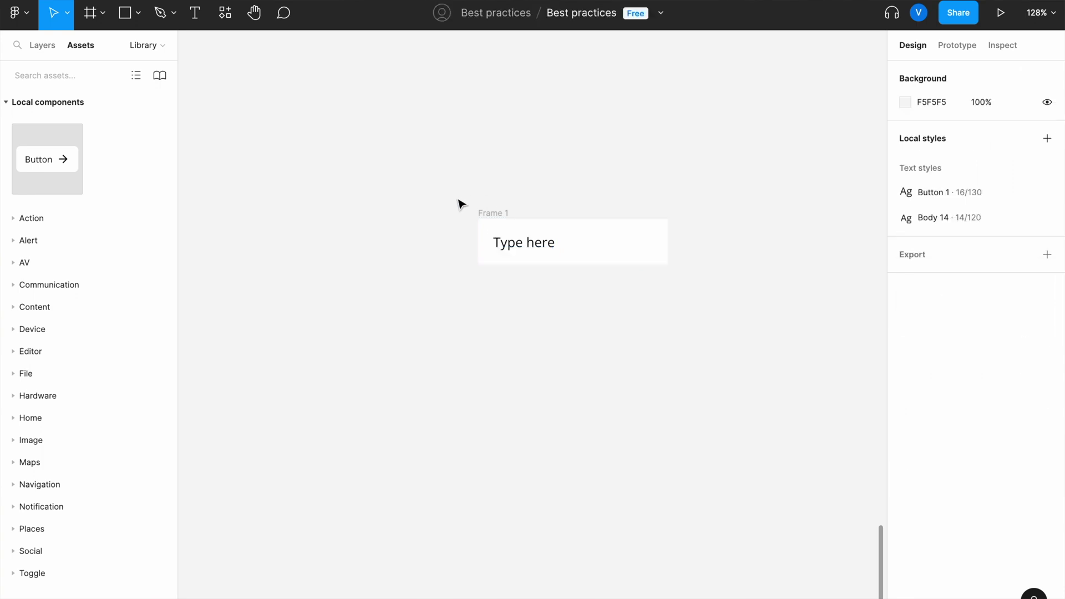
{"action": "scroll", "coordinate": [459, 203], "scroll_direction": "down", "scroll_amount": 2}
{"action": "scroll", "coordinate": [459, 203], "scroll_direction": "up", "scroll_amount": 2}
{"action": "scroll", "coordinate": [460, 204], "scroll_direction": "up", "scroll_amount": 2}
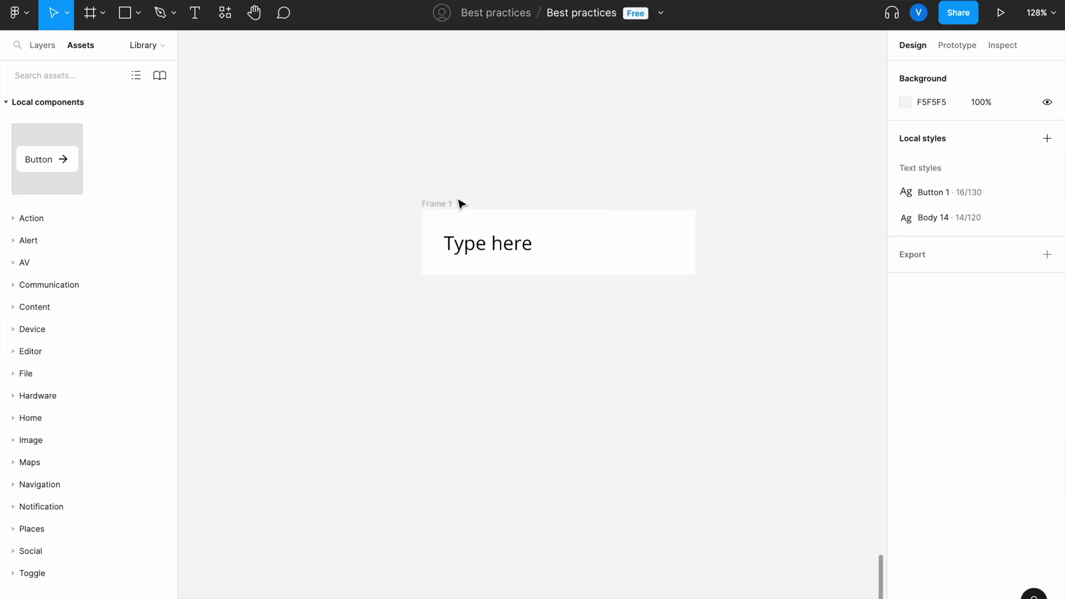
{"action": "scroll", "coordinate": [459, 204], "scroll_direction": "up", "scroll_amount": 3}
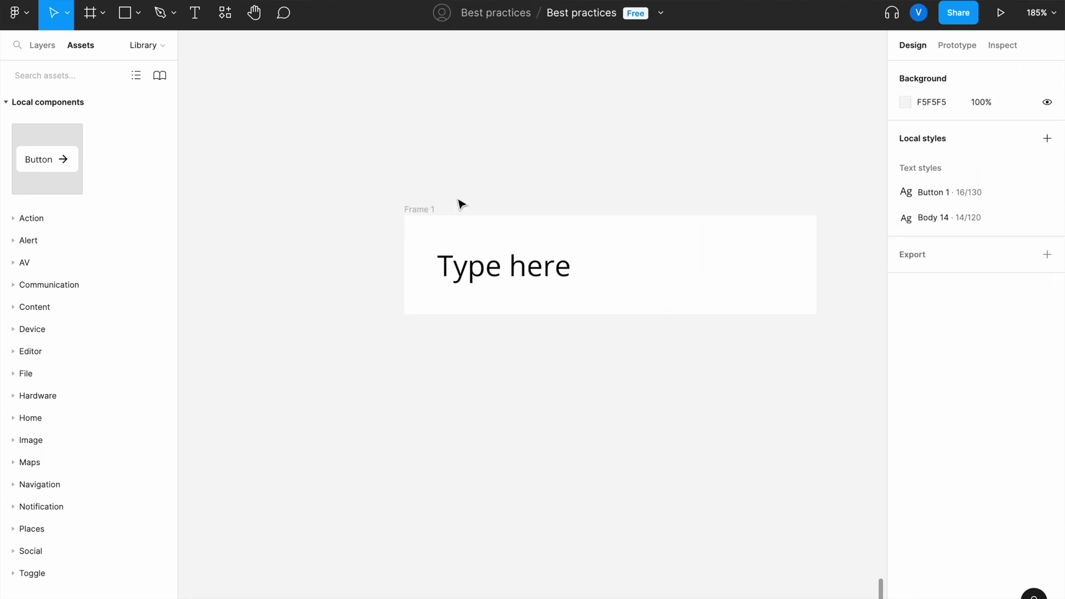
{"action": "left_click", "coordinate": [508, 275]}
{"action": "scroll", "coordinate": [550, 397], "scroll_direction": "down", "scroll_amount": 2}
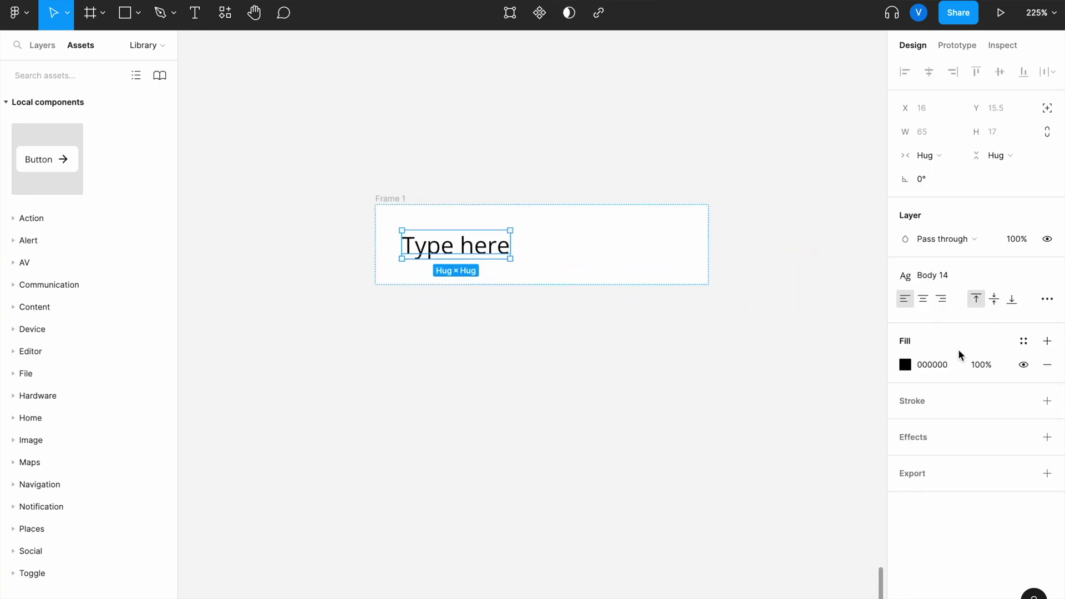
{"action": "left_click", "coordinate": [499, 366]}
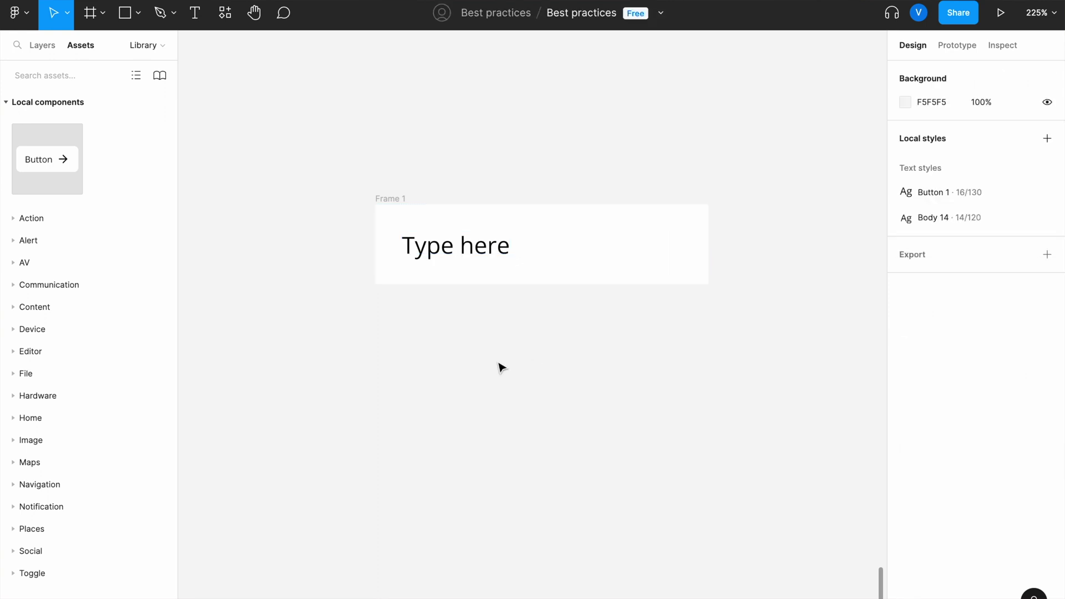
{"action": "left_click", "coordinate": [388, 201]}
{"action": "left_click", "coordinate": [541, 16]}
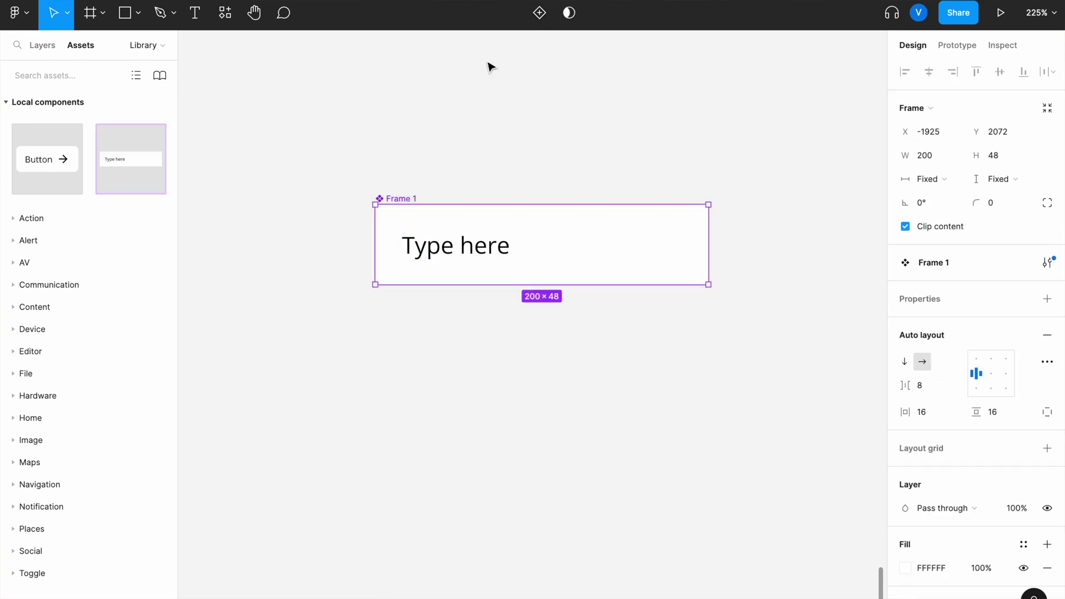
{"action": "double_click", "coordinate": [401, 198]}
{"action": "type", "text": "Open text field"}
{"action": "left_click", "coordinate": [335, 386]}
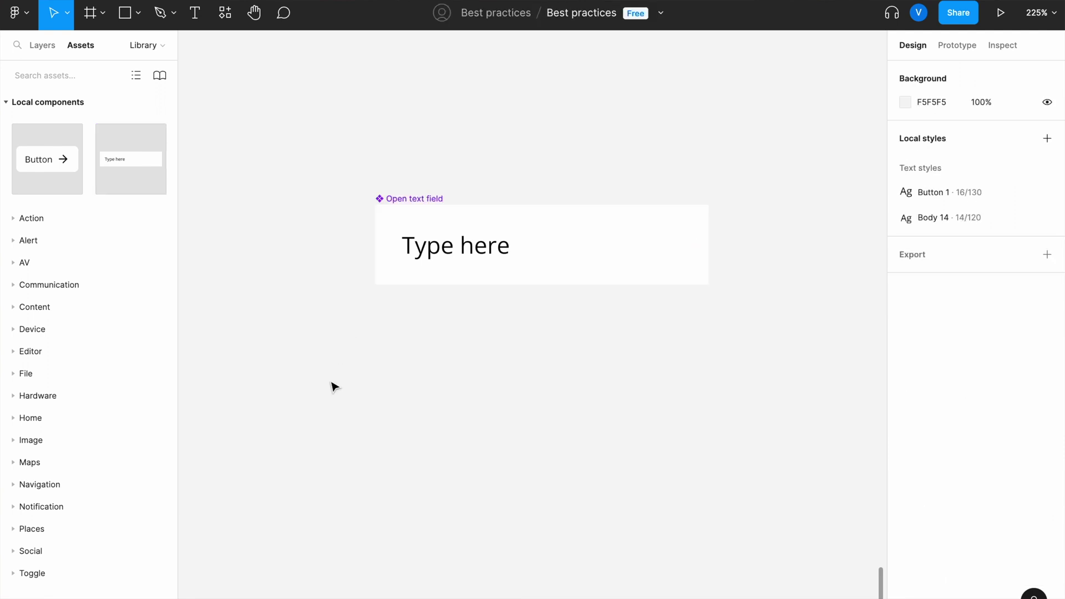
{"action": "scroll", "coordinate": [335, 387], "scroll_direction": "down", "scroll_amount": 5}
{"action": "scroll", "coordinate": [332, 385], "scroll_direction": "down", "scroll_amount": 1}
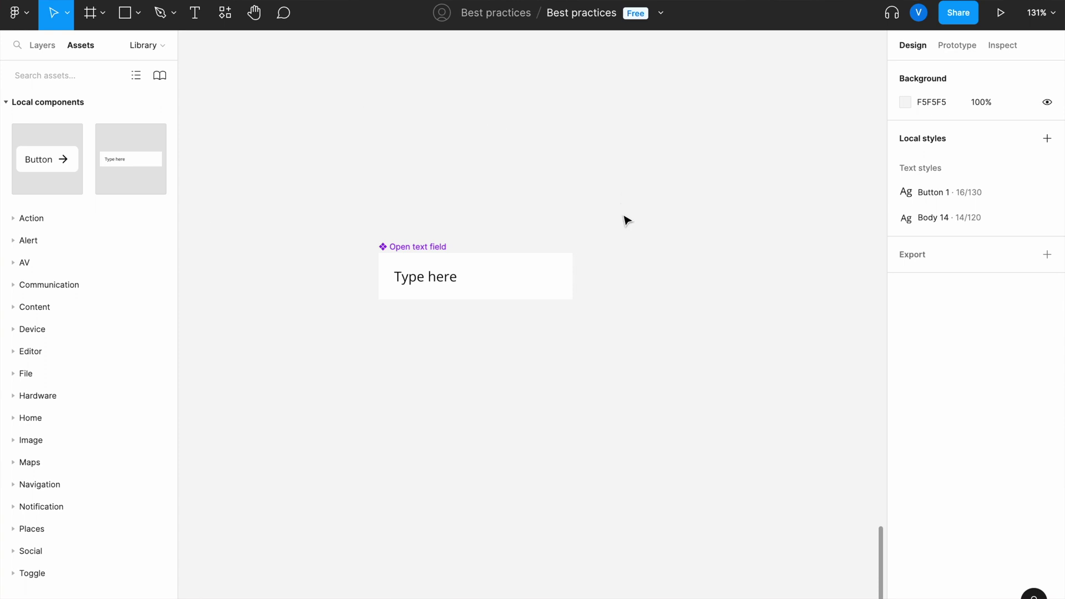
{"action": "scroll", "coordinate": [626, 220], "scroll_direction": "left", "scroll_amount": 1}
{"action": "scroll", "coordinate": [625, 220], "scroll_direction": "down", "scroll_amount": 1}
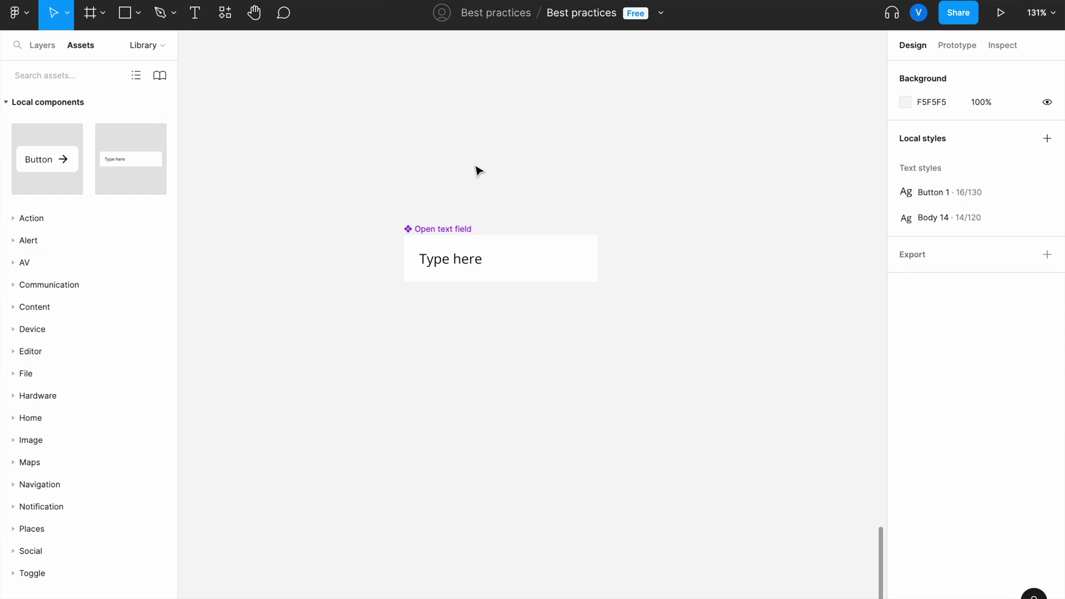
- Add a second variant to the Open text field component, leaving the original as Default
{"action": "left_click", "coordinate": [444, 228]}
{"action": "scroll", "coordinate": [444, 231], "scroll_direction": "down", "scroll_amount": 3}
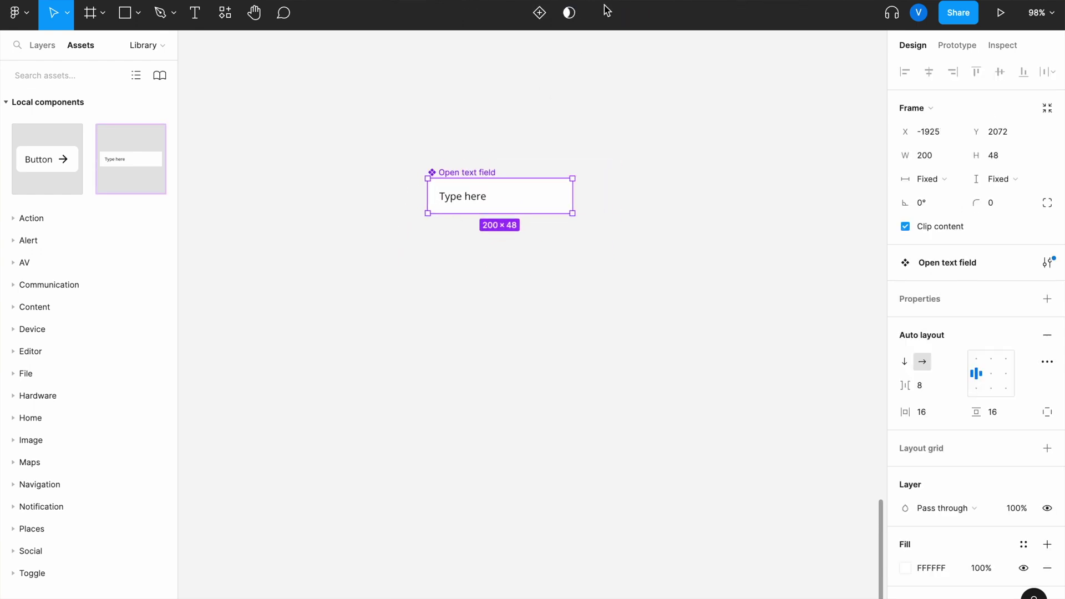
{"action": "left_click", "coordinate": [541, 12]}
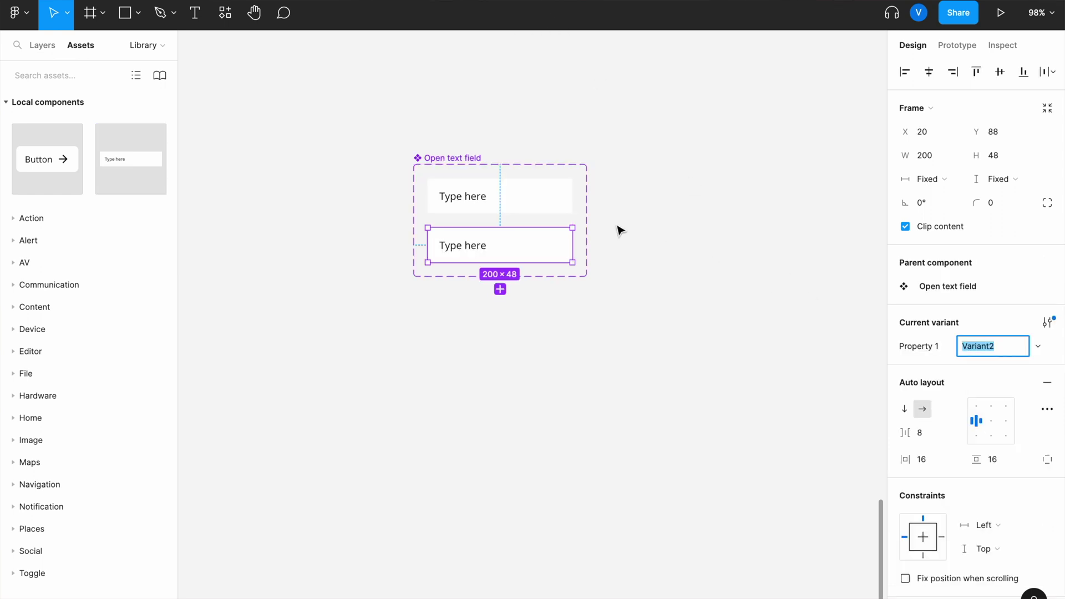
{"action": "left_click", "coordinate": [562, 210]}
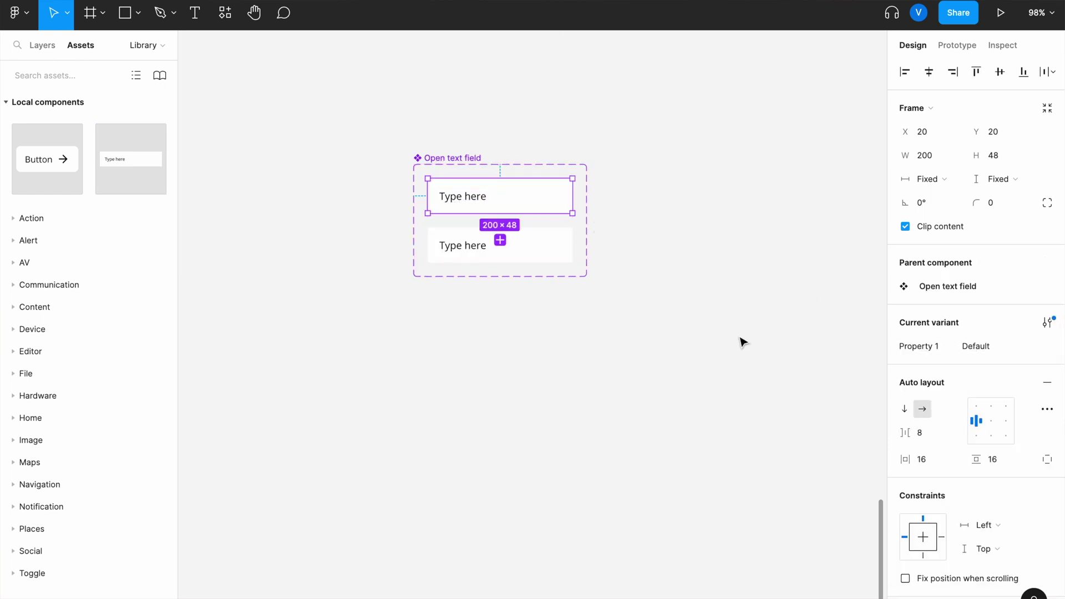
- Set the Default variant's 'Type here' text fill opacity to 60%
{"action": "double_click", "coordinate": [465, 204]}
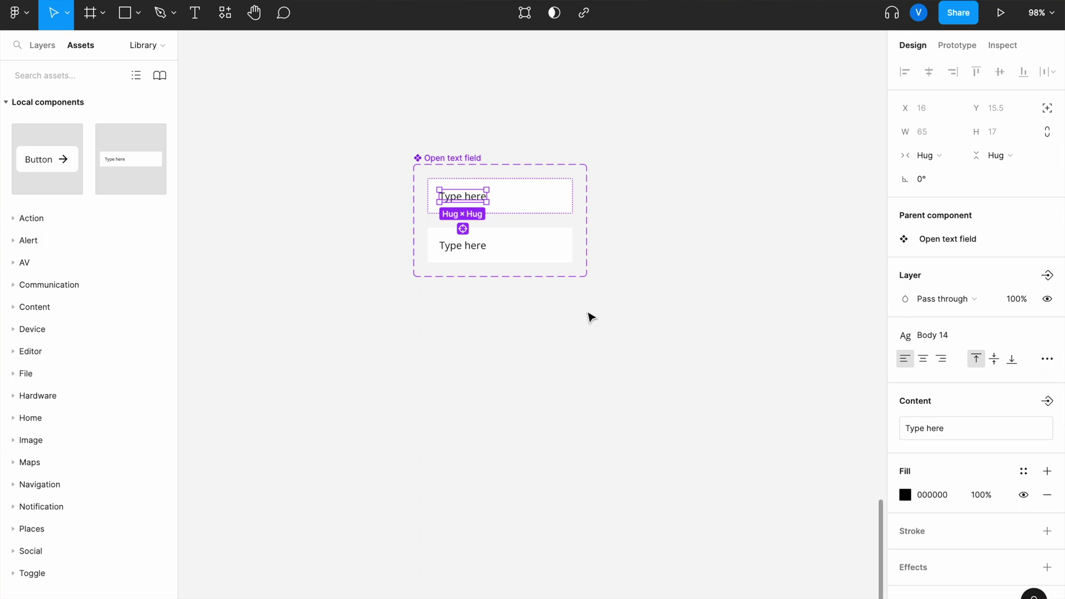
{"action": "left_click", "coordinate": [988, 498]}
{"action": "type", "text": "60"}
{"action": "key", "text": "Return"}
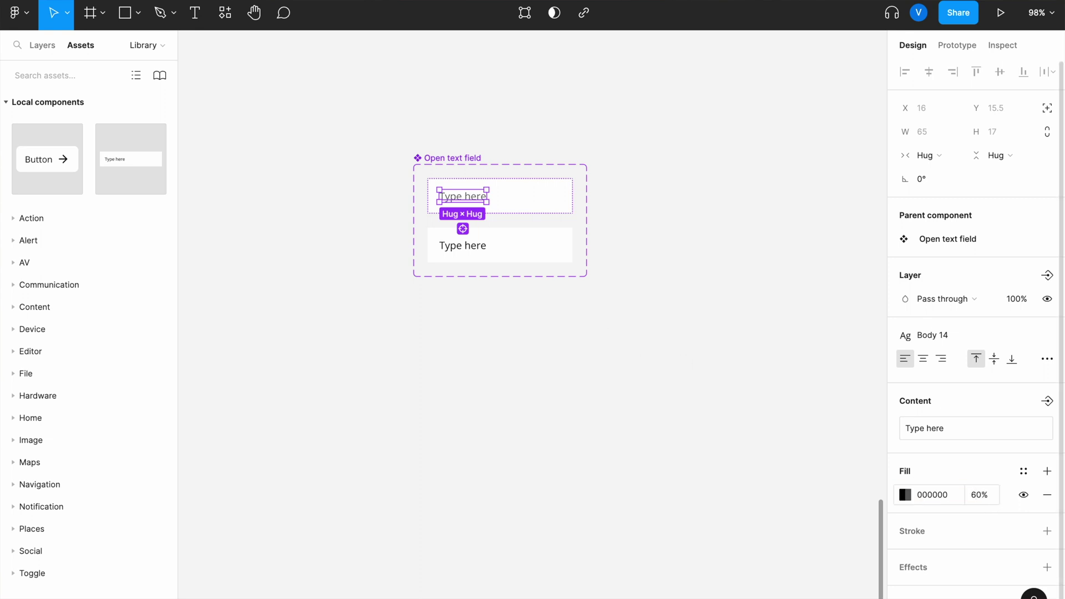
{"action": "left_click", "coordinate": [701, 381]}
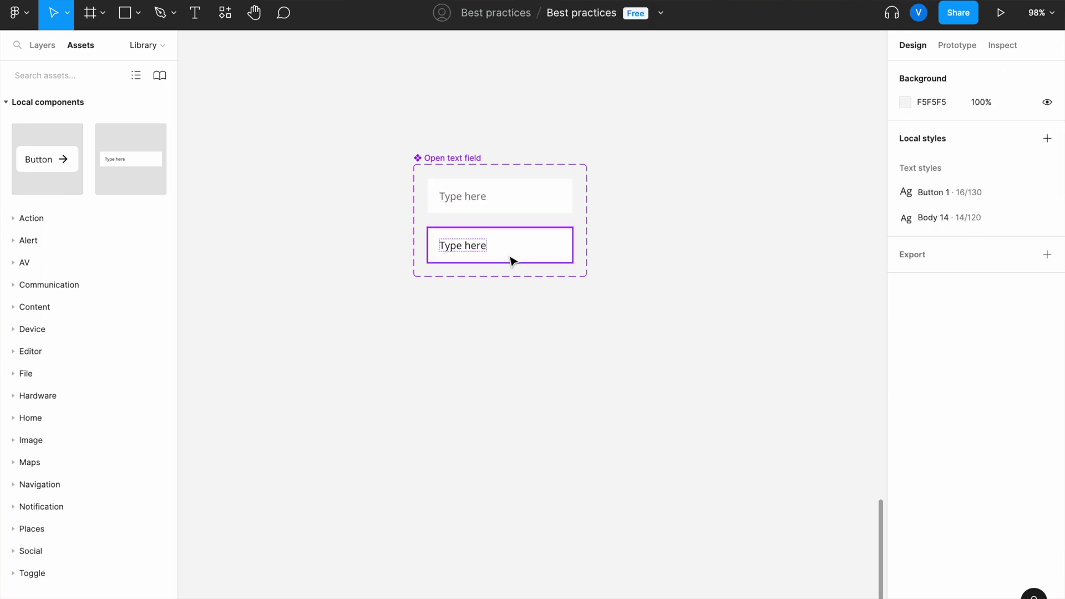
{"action": "scroll", "coordinate": [511, 261], "scroll_direction": "up", "scroll_amount": 5}
- Set the lower variant's Property 1 value to 'Active'
{"action": "left_click", "coordinate": [462, 245]}
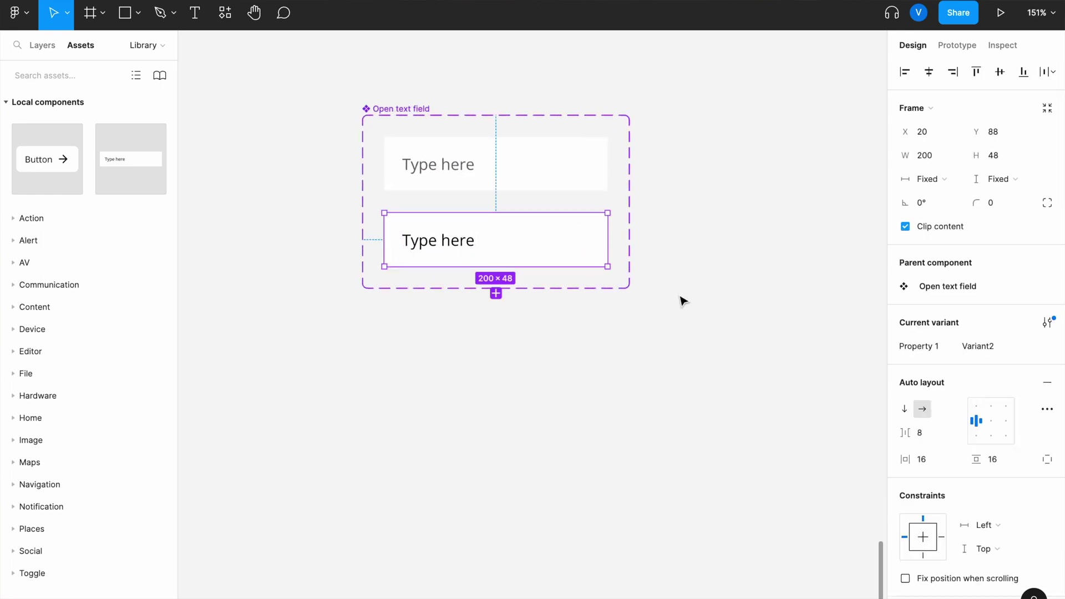
{"action": "left_click", "coordinate": [979, 344]}
{"action": "type", "text": "Active"}
{"action": "left_click", "coordinate": [643, 401]}
- Replace the Active variant's 'Type here' text with a single '|' cursor
{"action": "left_click", "coordinate": [433, 253]}
{"action": "double_click", "coordinate": [434, 252]}
{"action": "double_click", "coordinate": [430, 247]}
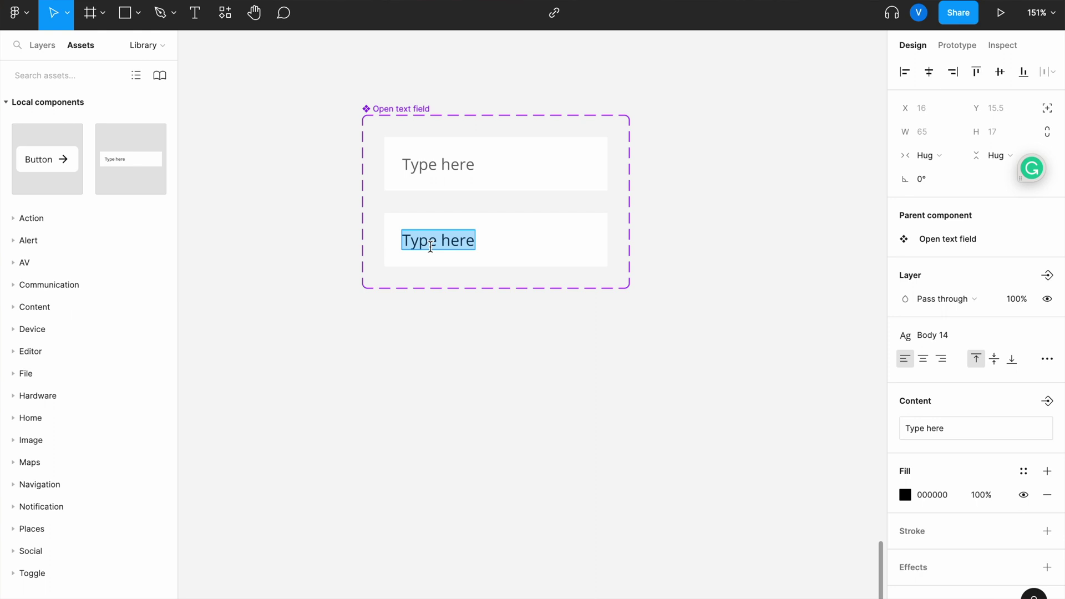
{"action": "key", "text": "BackSpace"}
{"action": "key", "text": "Escape"}
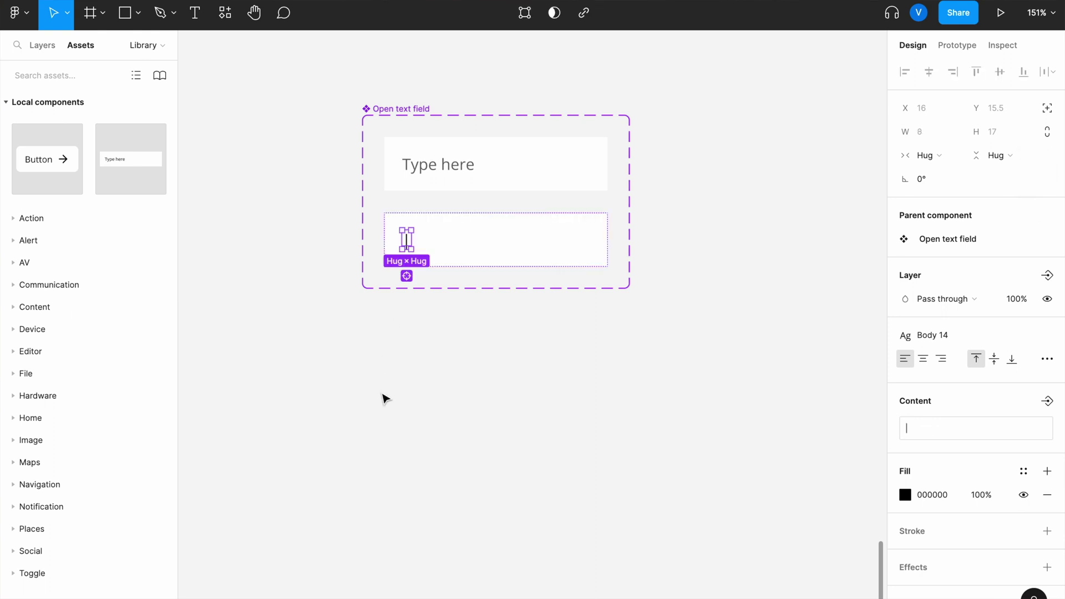
{"action": "left_click", "coordinate": [384, 398]}
{"action": "left_click", "coordinate": [420, 238]}
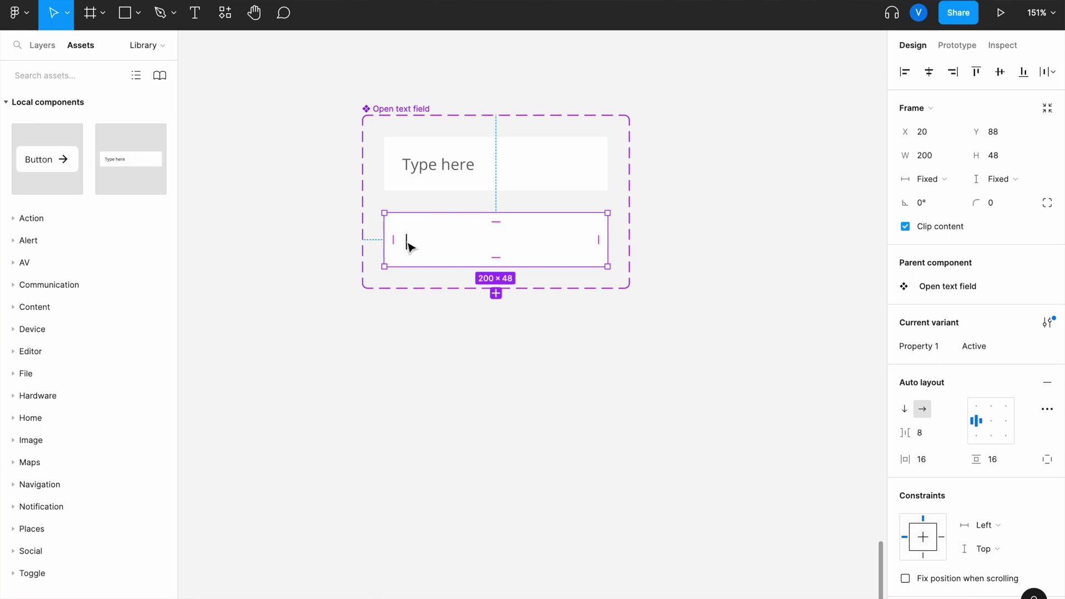
{"action": "left_click", "coordinate": [502, 475]}
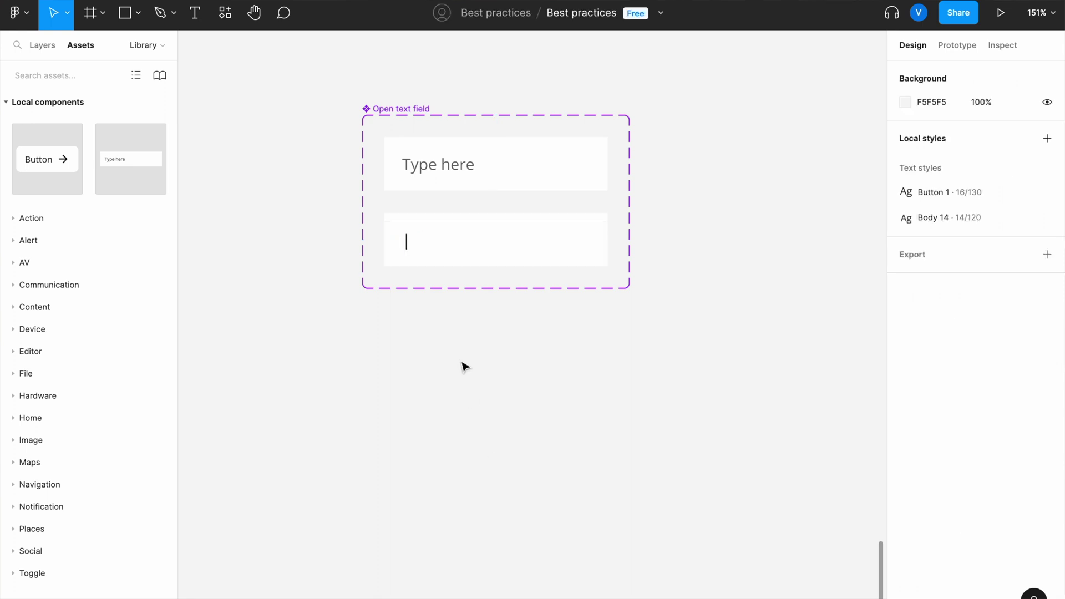
{"action": "left_click", "coordinate": [470, 246]}
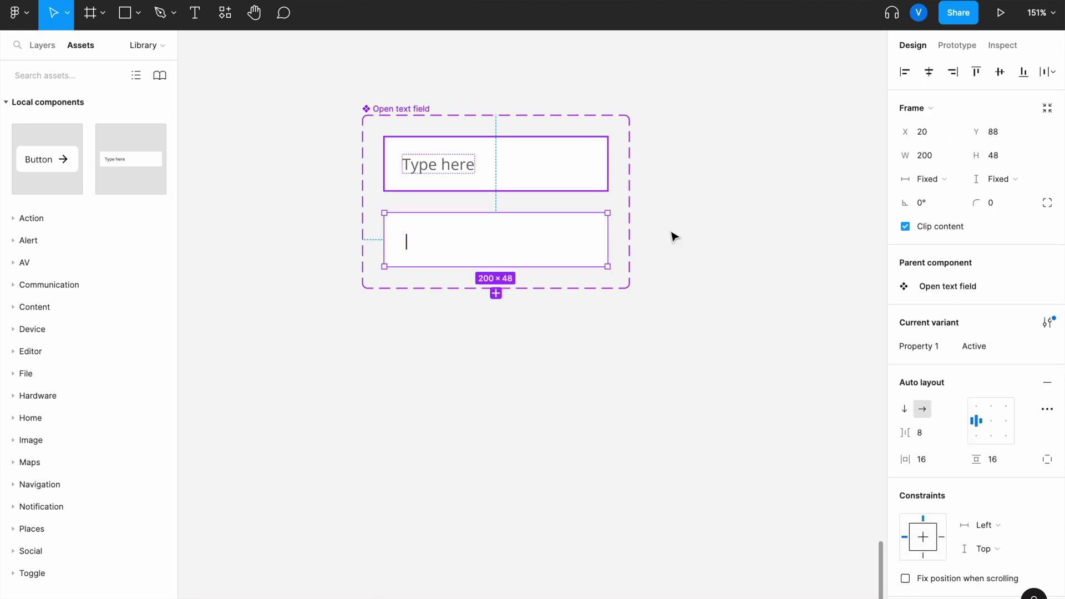
{"action": "left_click", "coordinate": [505, 325]}
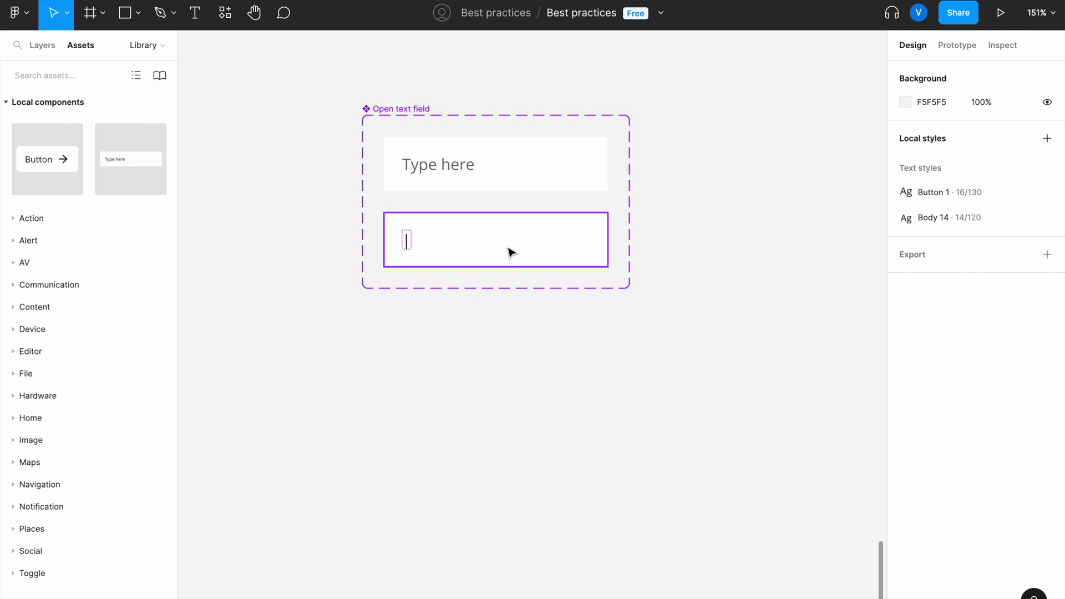
{"action": "left_click", "coordinate": [510, 252]}
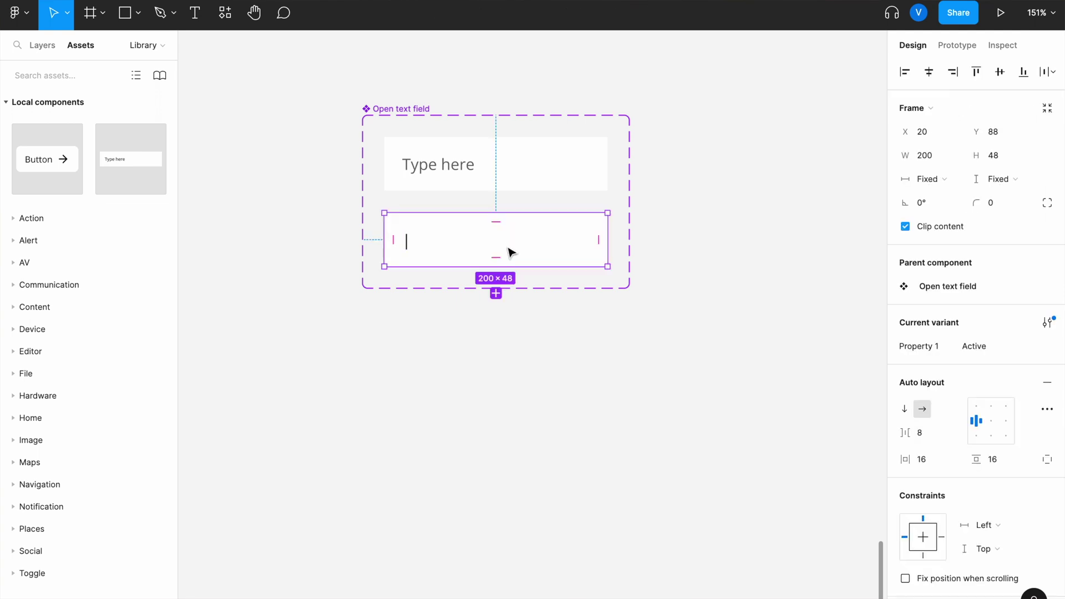
- Add a third variant and name it 'Value'
{"action": "left_click", "coordinate": [496, 293]}
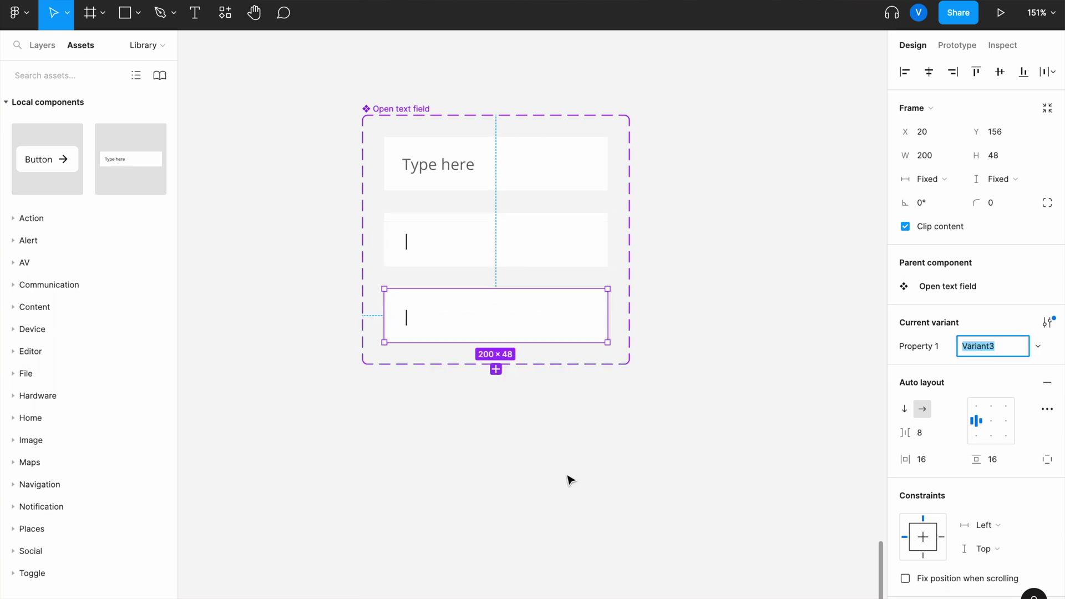
{"action": "type", "text": "v"}
{"action": "key", "text": "ctrl+z"}
{"action": "type", "text": "Value"}
{"action": "left_click", "coordinate": [458, 555]}
- Change the Value variant's text to 'Example'
{"action": "left_click", "coordinate": [406, 316]}
{"action": "double_click", "coordinate": [407, 316]}
{"action": "double_click", "coordinate": [406, 316]}
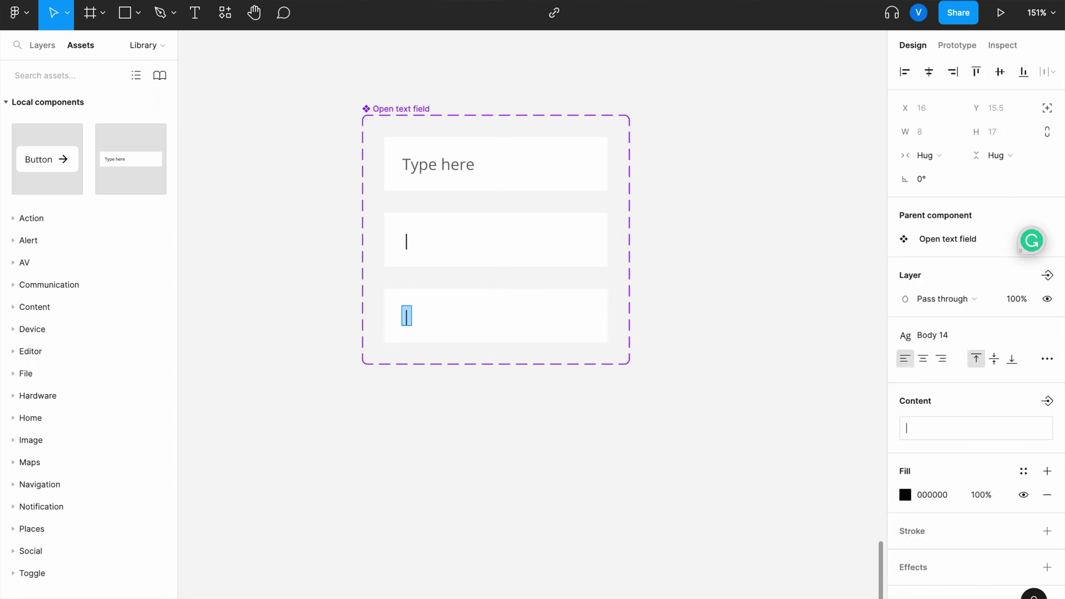
{"action": "type", "text": "Example"}
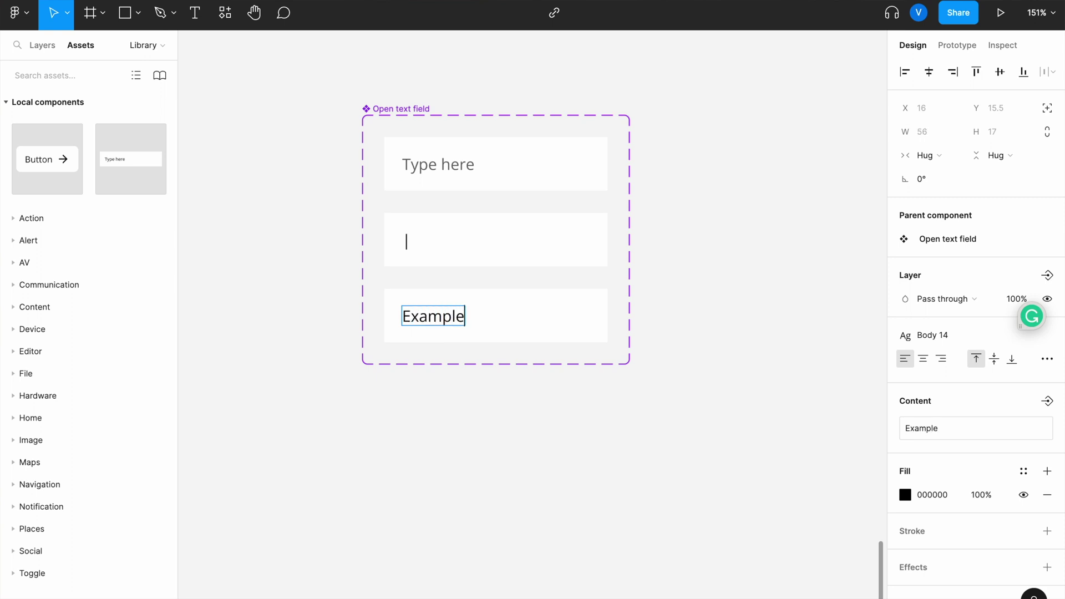
{"action": "key", "text": "Escape"}
{"action": "left_click", "coordinate": [419, 524]}
{"action": "scroll", "coordinate": [416, 523], "scroll_direction": "down", "scroll_amount": 3}
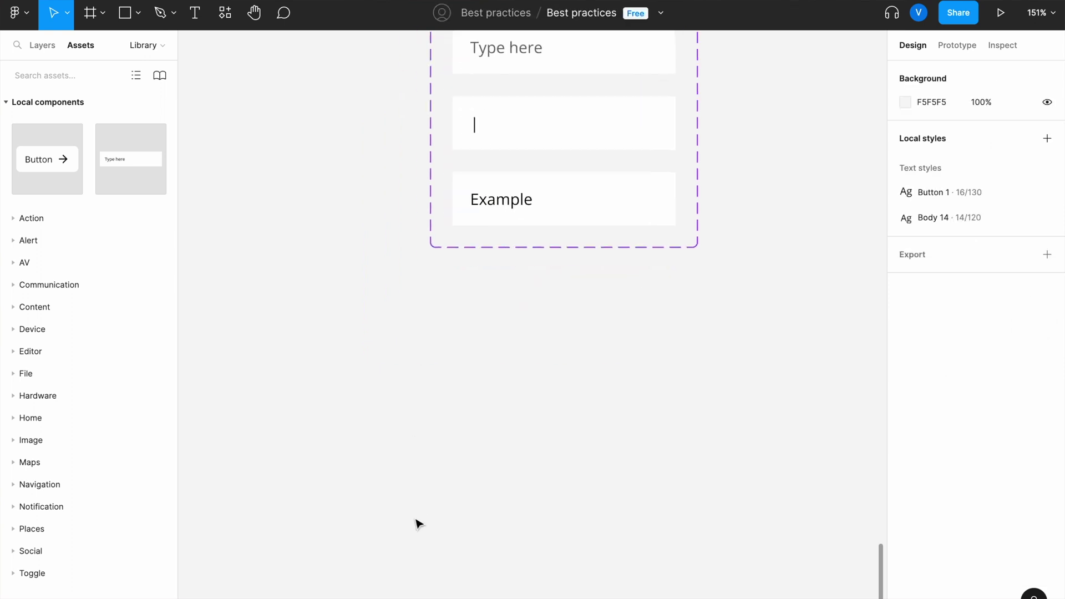
{"action": "scroll", "coordinate": [580, 184], "scroll_direction": "down", "scroll_amount": 3}
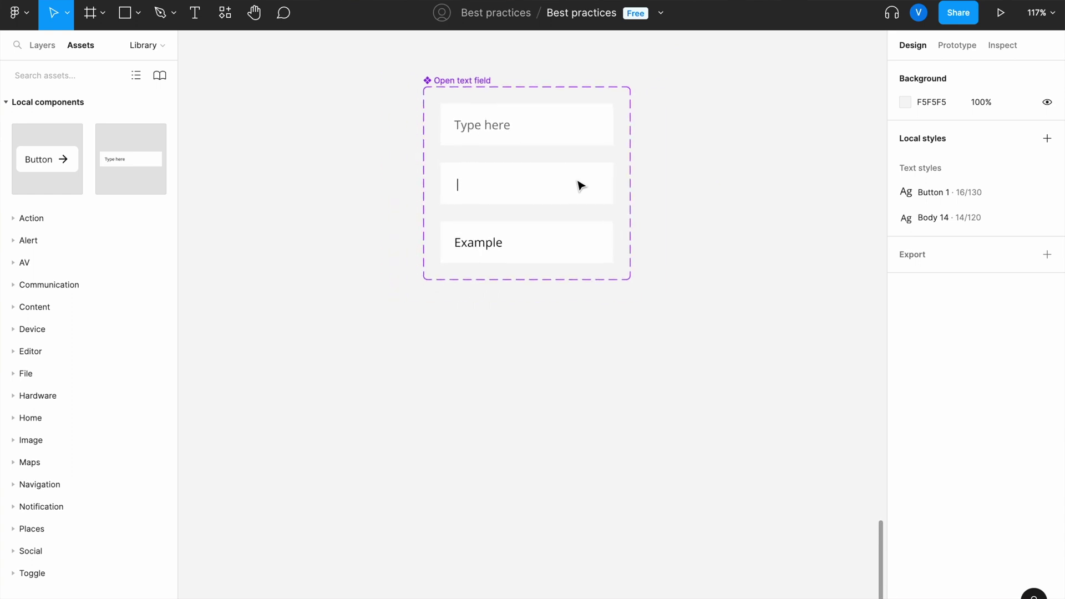
- Add a fourth variant below Value and name it 'Disabled'
{"action": "left_click", "coordinate": [574, 239]}
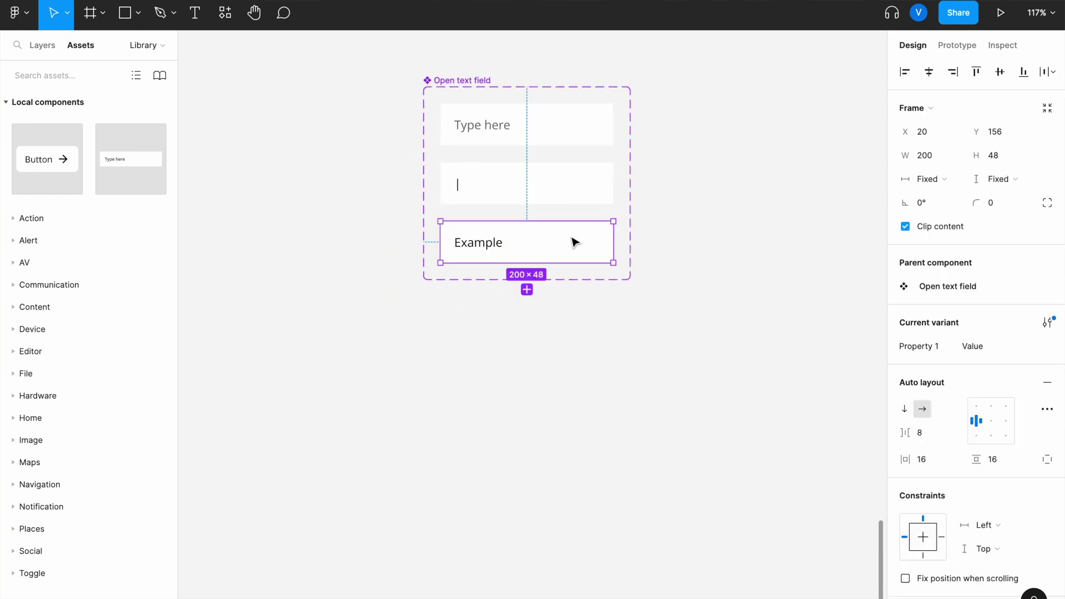
{"action": "left_click", "coordinate": [527, 290]}
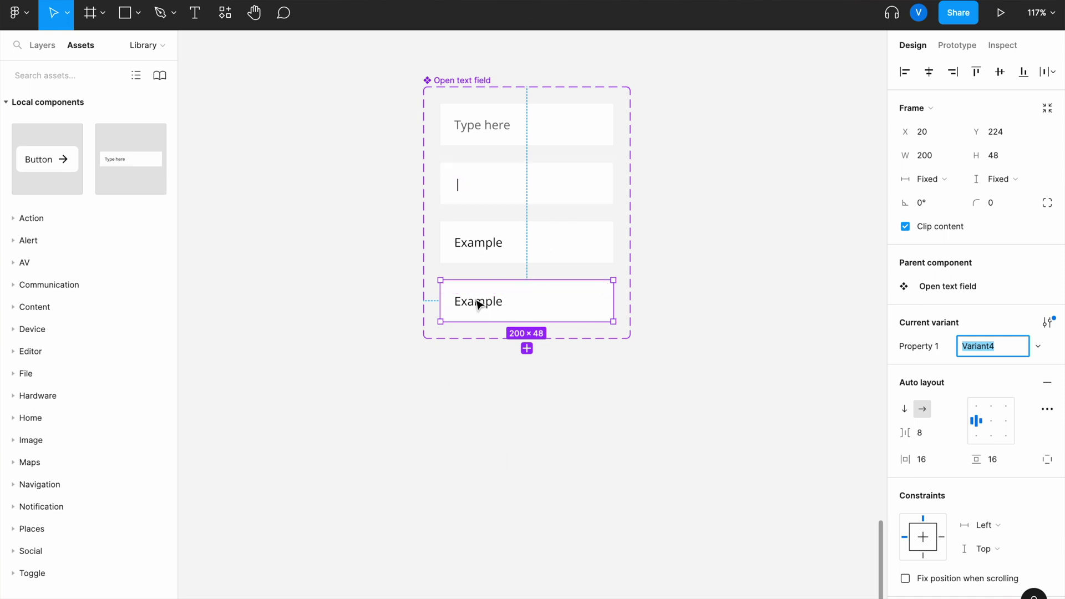
{"action": "scroll", "coordinate": [477, 302], "scroll_direction": "up", "scroll_amount": 2}
{"action": "type", "text": "Di"}
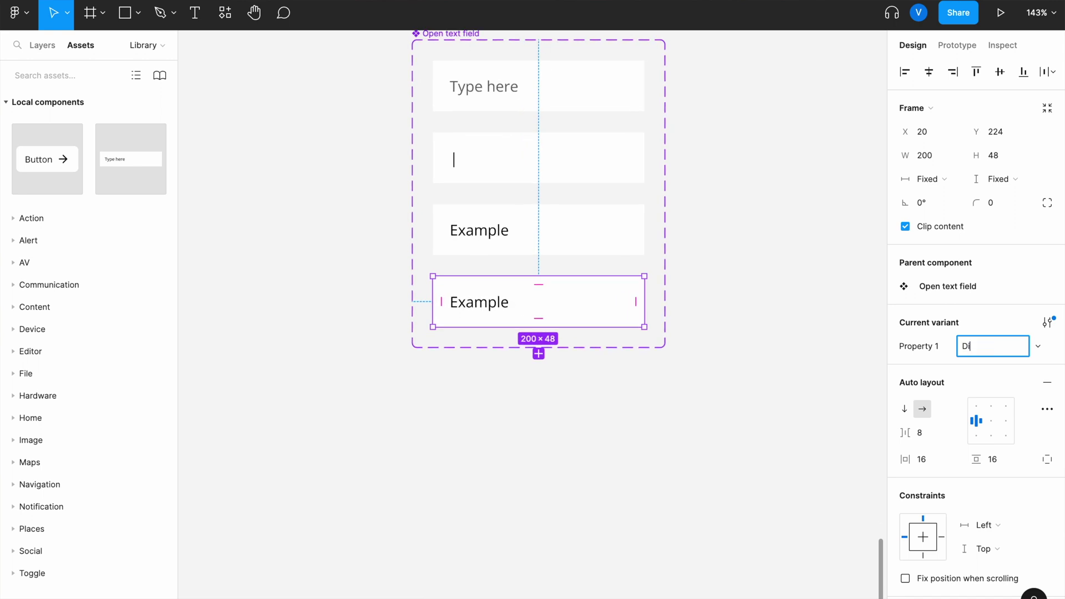
{"action": "type", "text": "sabled"}
{"action": "left_click", "coordinate": [467, 425]}
{"action": "left_click", "coordinate": [488, 306]}
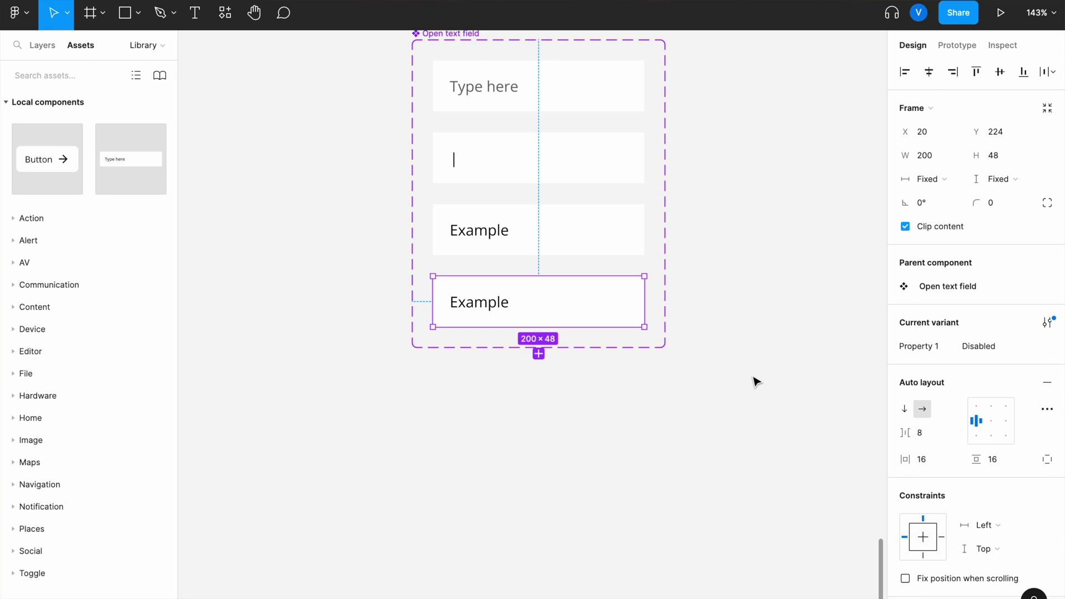
- Darken the Disabled variant's white fill to grey DADADA
{"action": "scroll", "coordinate": [972, 400], "scroll_direction": "down", "scroll_amount": 5}
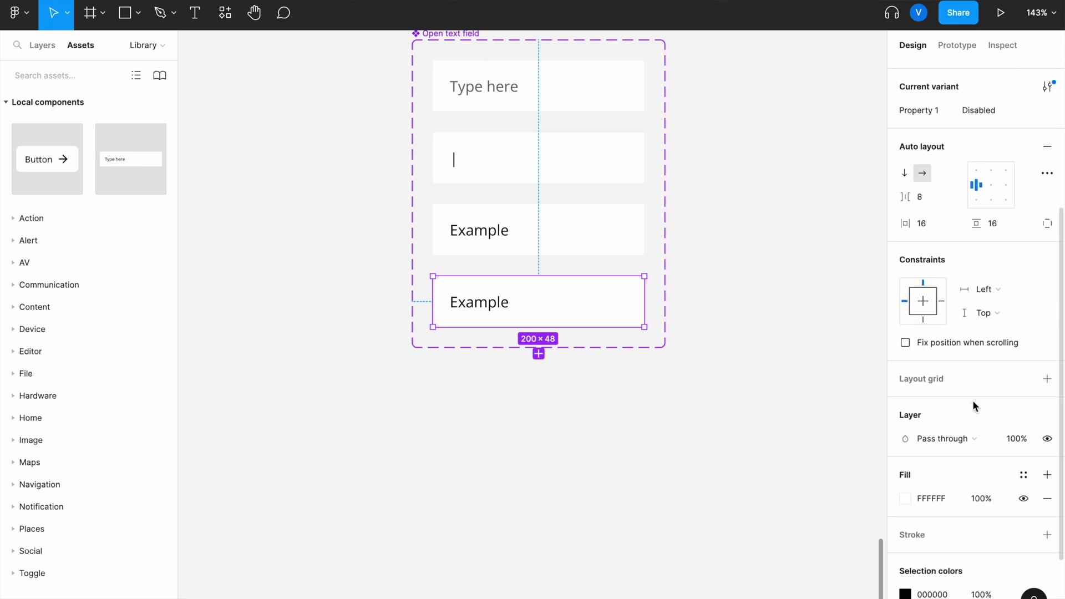
{"action": "scroll", "coordinate": [973, 401], "scroll_direction": "down", "scroll_amount": 2}
{"action": "left_click", "coordinate": [935, 504]}
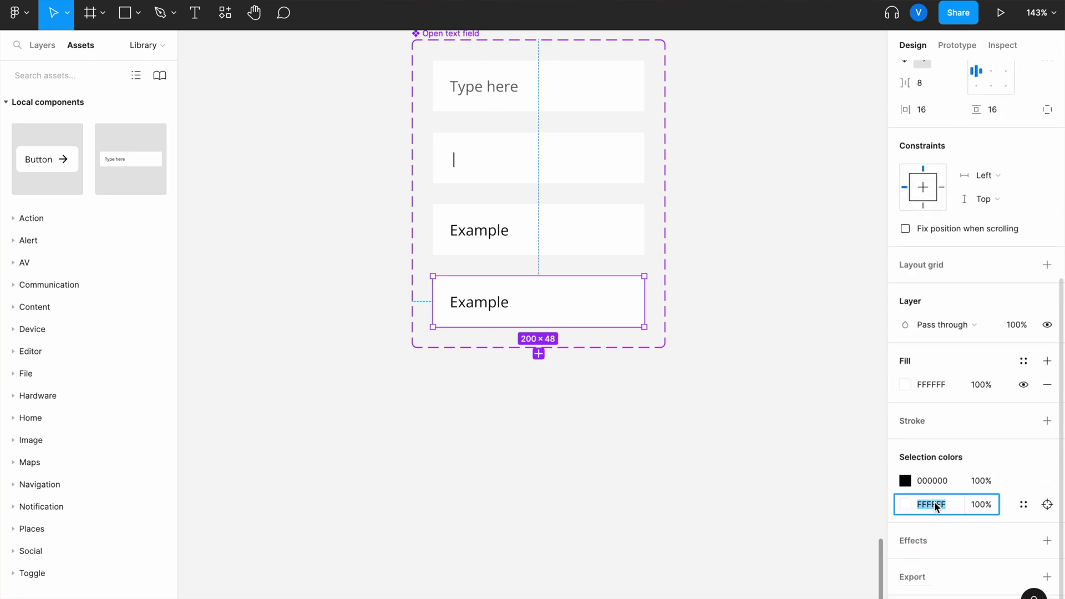
{"action": "left_click", "coordinate": [906, 503]}
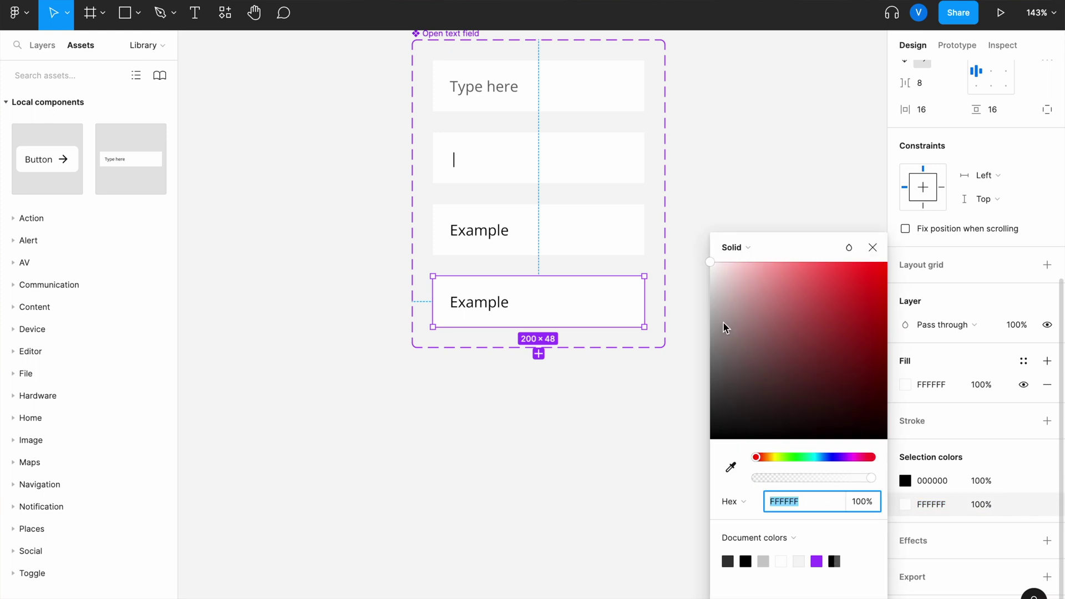
{"action": "mouse_move", "coordinate": [708, 264]}
{"action": "left_mouse_down"}
{"action": "mouse_move", "coordinate": [707, 344]}
{"action": "mouse_move", "coordinate": [703, 281]}
{"action": "left_mouse_up"}
- Fade the Disabled variant's 'Example' text fill to 80% opacity
{"action": "double_click", "coordinate": [484, 304]}
{"action": "left_click", "coordinate": [987, 466]}
{"action": "type", "text": "80"}
{"action": "key", "text": "Return"}
{"action": "left_click", "coordinate": [680, 542]}
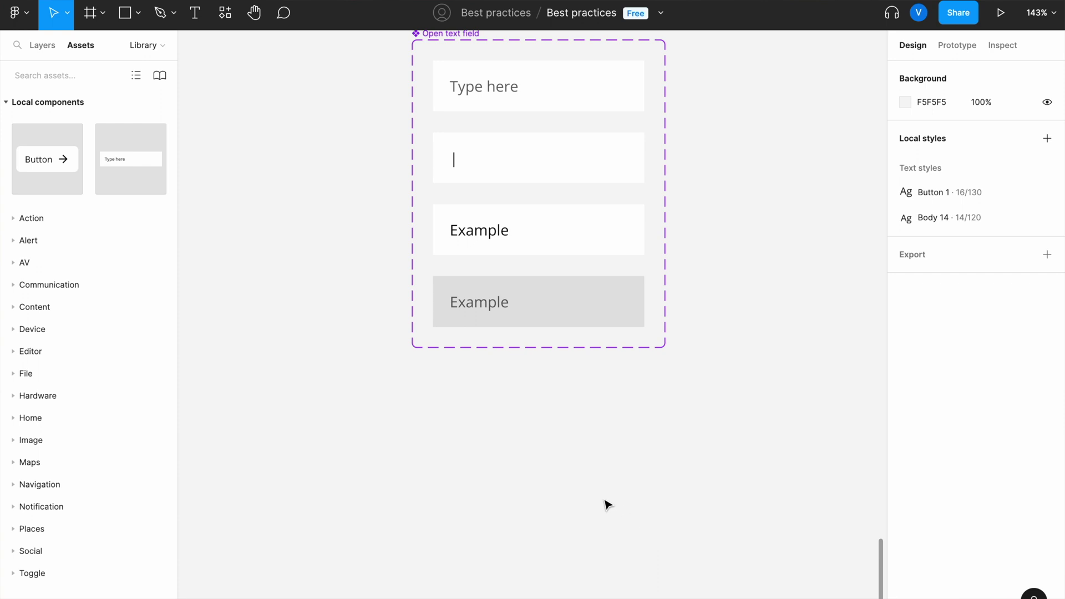
- Show the Assets panel listing Button and Open text field under Local components
{"action": "scroll", "coordinate": [605, 501], "scroll_direction": "down", "scroll_amount": 3}
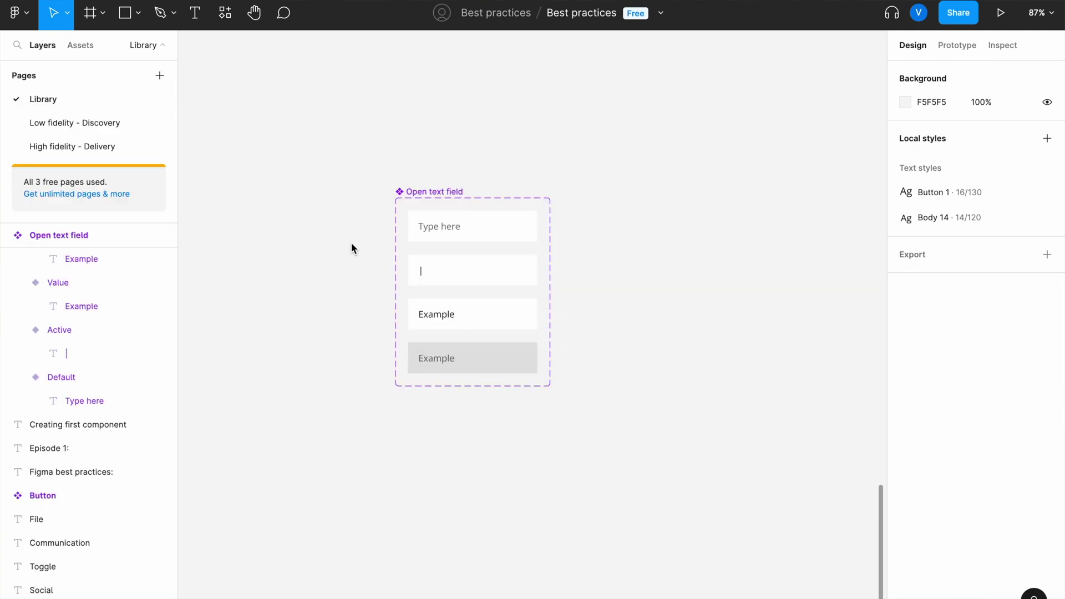
{"action": "scroll", "coordinate": [352, 247], "scroll_direction": "right", "scroll_amount": 5}
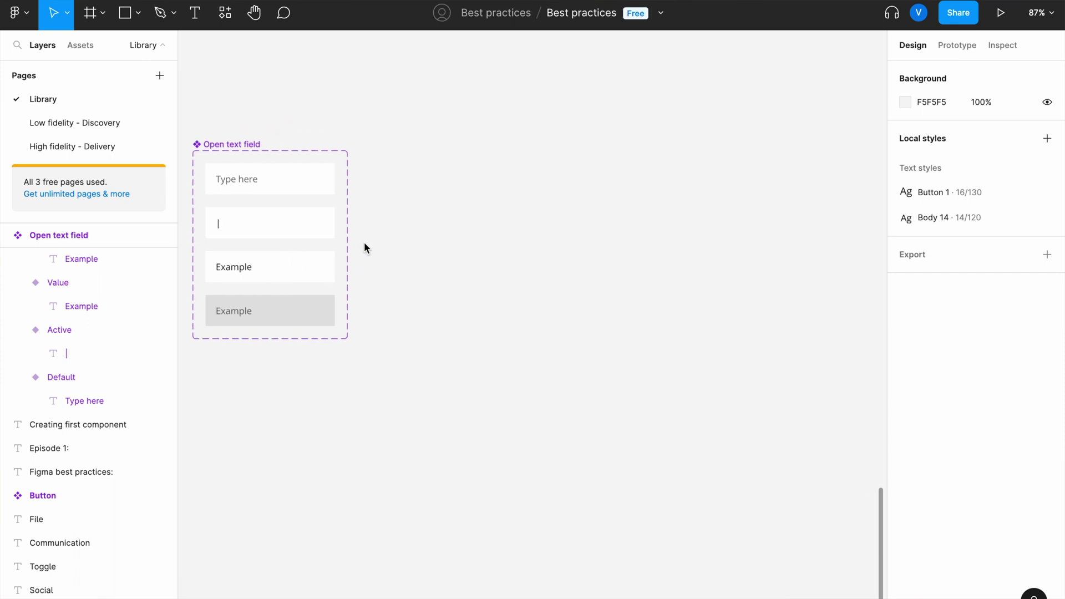
{"action": "scroll", "coordinate": [391, 242], "scroll_direction": "left", "scroll_amount": 5}
{"action": "left_click", "coordinate": [76, 47]}
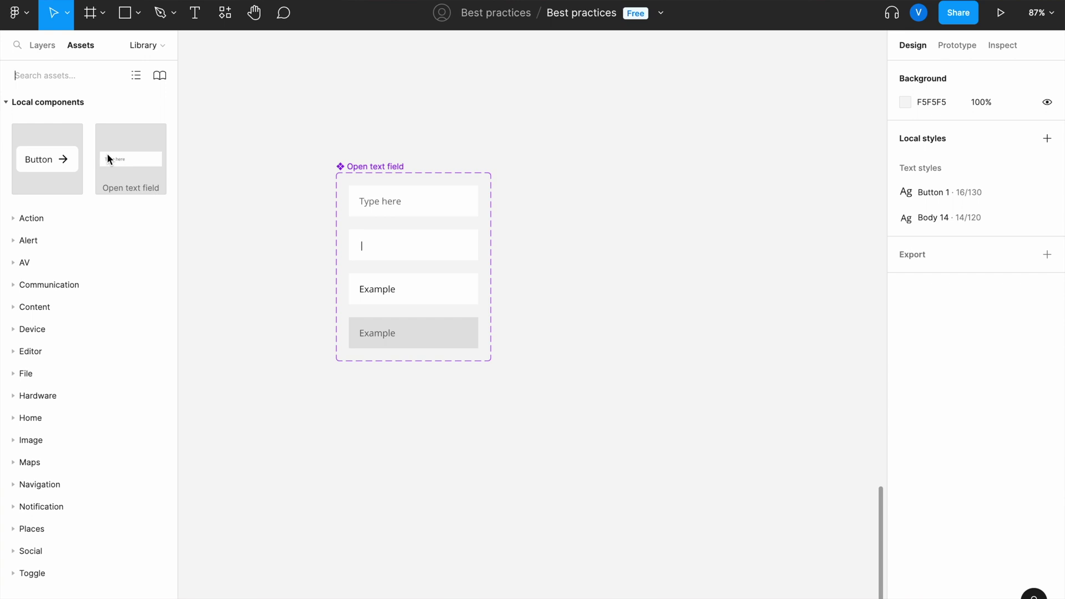
- Find the Open text field component in Assets and place a copy beside its variants on the canvas
{"action": "left_click", "coordinate": [52, 78]}
{"action": "type", "text": "open text"}
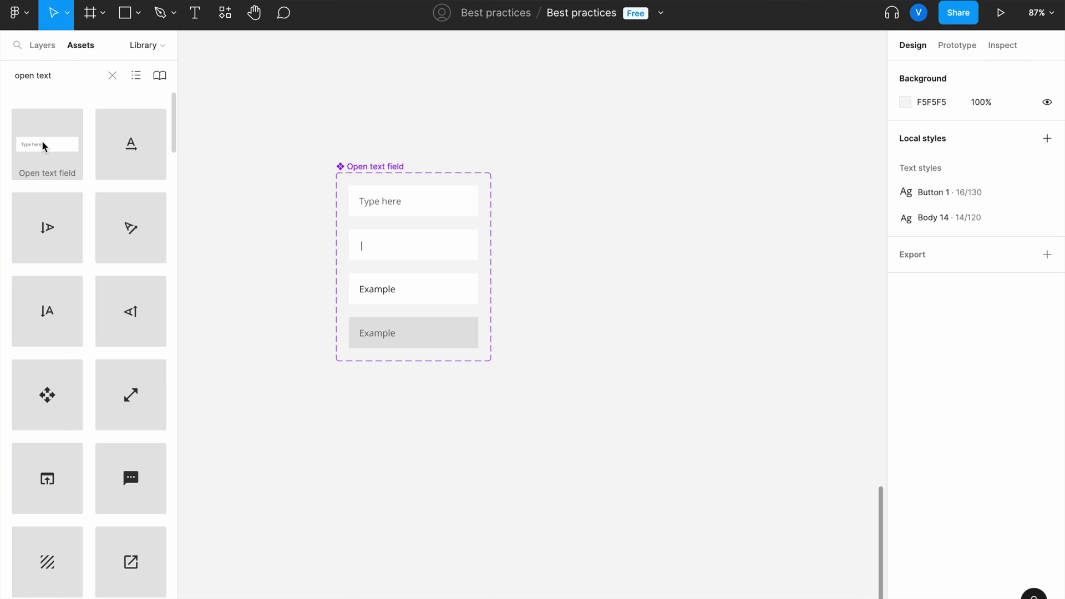
{"action": "left_click_drag", "start_coordinate": [42, 141], "coordinate": [673, 209]}
{"action": "scroll", "coordinate": [673, 209], "scroll_direction": "right", "scroll_amount": 3}
{"action": "scroll", "coordinate": [673, 209], "scroll_direction": "down", "scroll_amount": 1}
{"action": "left_click", "coordinate": [594, 232]}
{"action": "left_click", "coordinate": [601, 175]}
{"action": "mouse_move", "coordinate": [602, 175]}
{"action": "left_mouse_down"}
{"action": "mouse_move", "coordinate": [601, 185]}
{"action": "mouse_move", "coordinate": [604, 177]}
{"action": "left_mouse_up"}
- Detach the copy from its component and reposition it slightly up and left
{"action": "left_click", "coordinate": [1046, 263]}
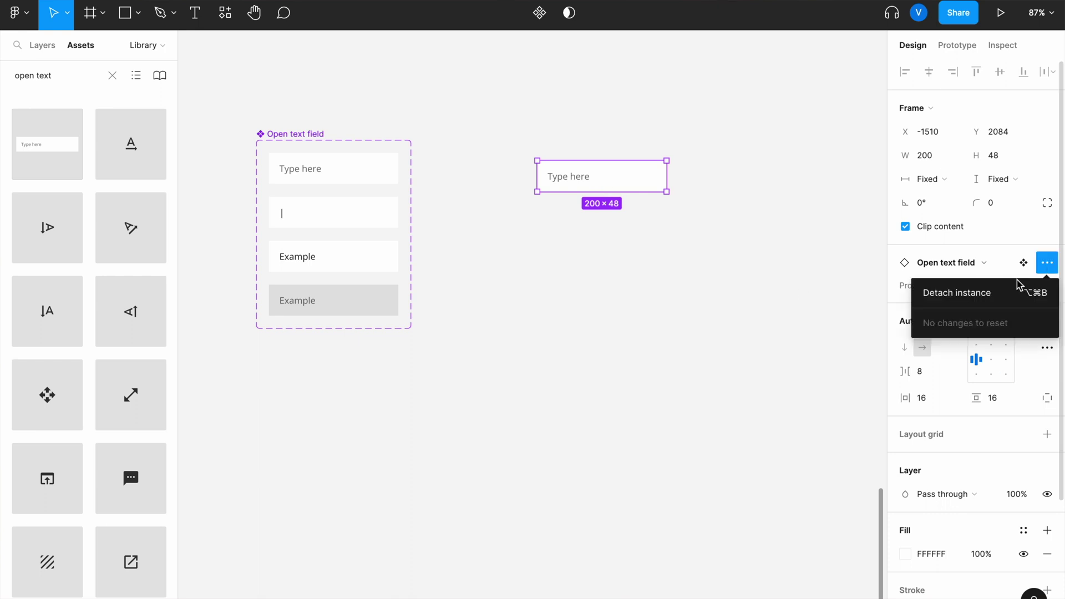
{"action": "left_click", "coordinate": [988, 297]}
{"action": "left_click", "coordinate": [698, 271]}
{"action": "scroll", "coordinate": [696, 271], "scroll_direction": "right", "scroll_amount": 3}
{"action": "scroll", "coordinate": [697, 271], "scroll_direction": "up", "scroll_amount": 1}
{"action": "left_click", "coordinate": [511, 174]}
{"action": "left_click_drag", "start_coordinate": [511, 168], "coordinate": [499, 153]}
{"action": "left_click", "coordinate": [678, 227]}
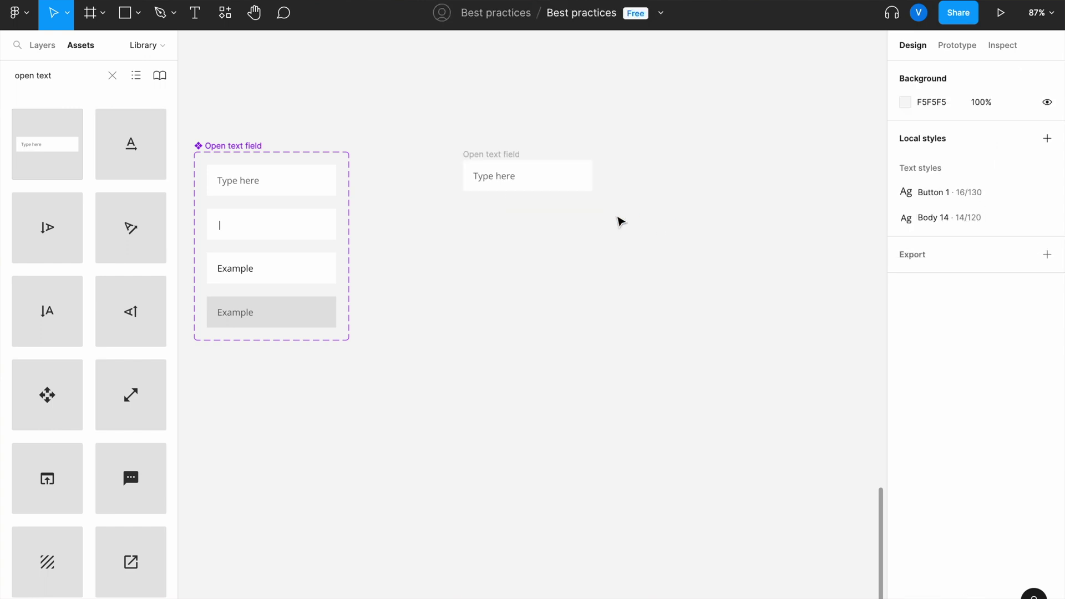
{"action": "left_click", "coordinate": [506, 157]}
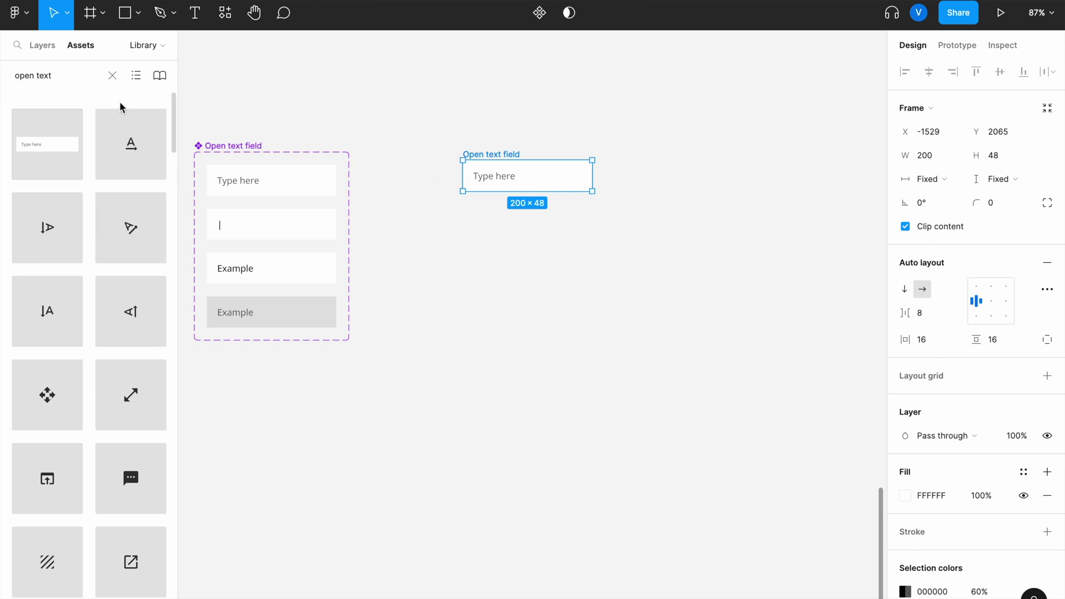
- Drop the open-eye visibility icon from Assets into the detached text field
{"action": "left_click", "coordinate": [112, 80]}
{"action": "type", "text": "visibi"}
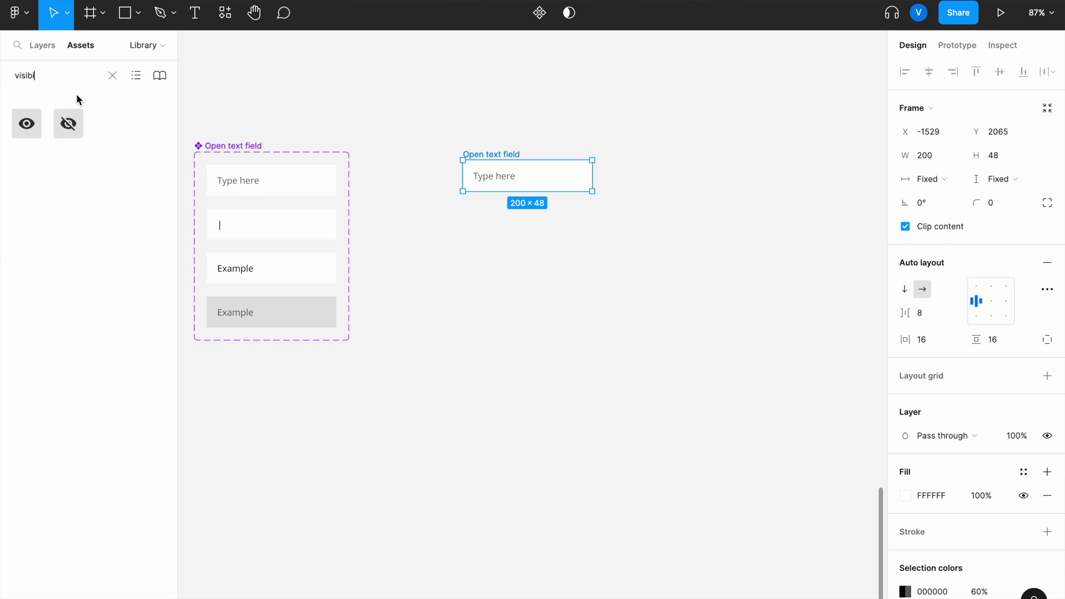
{"action": "left_click", "coordinate": [24, 129]}
{"action": "left_click_drag", "start_coordinate": [24, 128], "coordinate": [528, 182]}
{"action": "left_click", "coordinate": [578, 223]}
{"action": "left_click", "coordinate": [512, 159]}
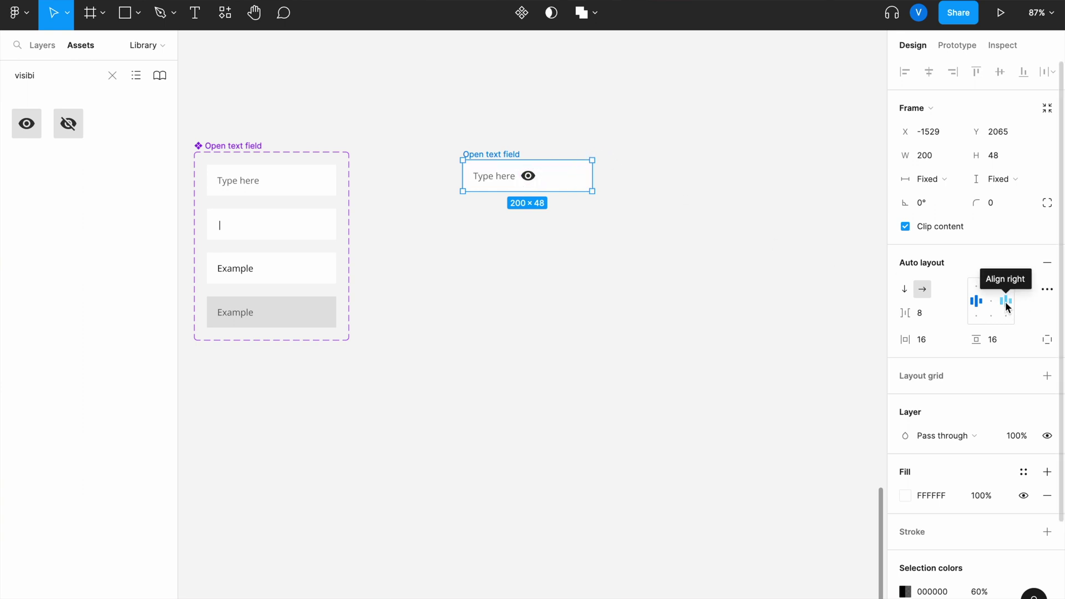
- Set the field's auto layout spacing mode to Space between, pushing the eye icon right
{"action": "left_click", "coordinate": [1046, 289]}
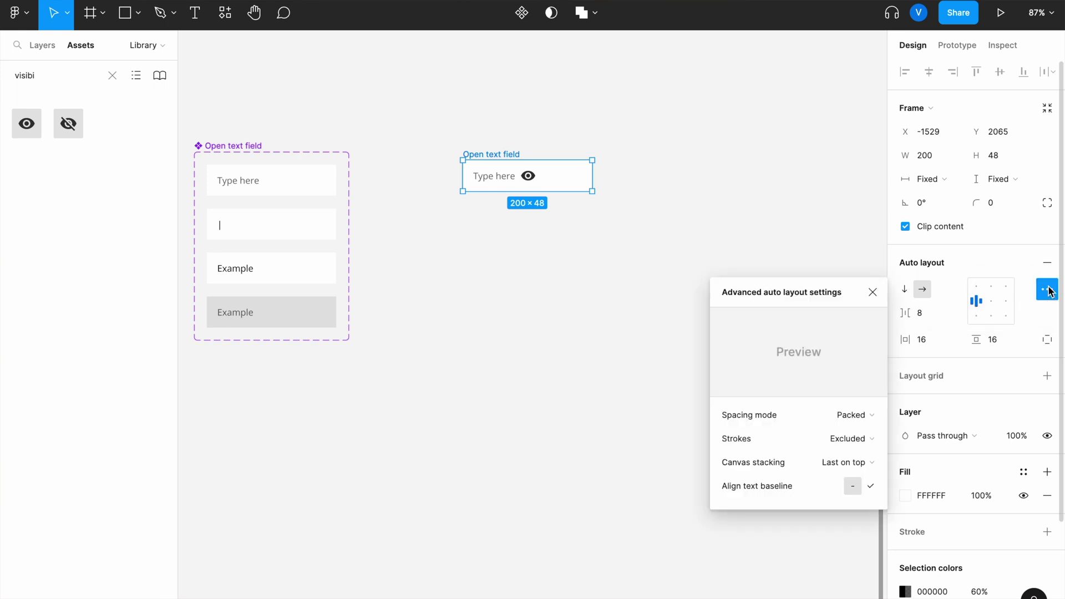
{"action": "mouse_move", "coordinate": [860, 414]}
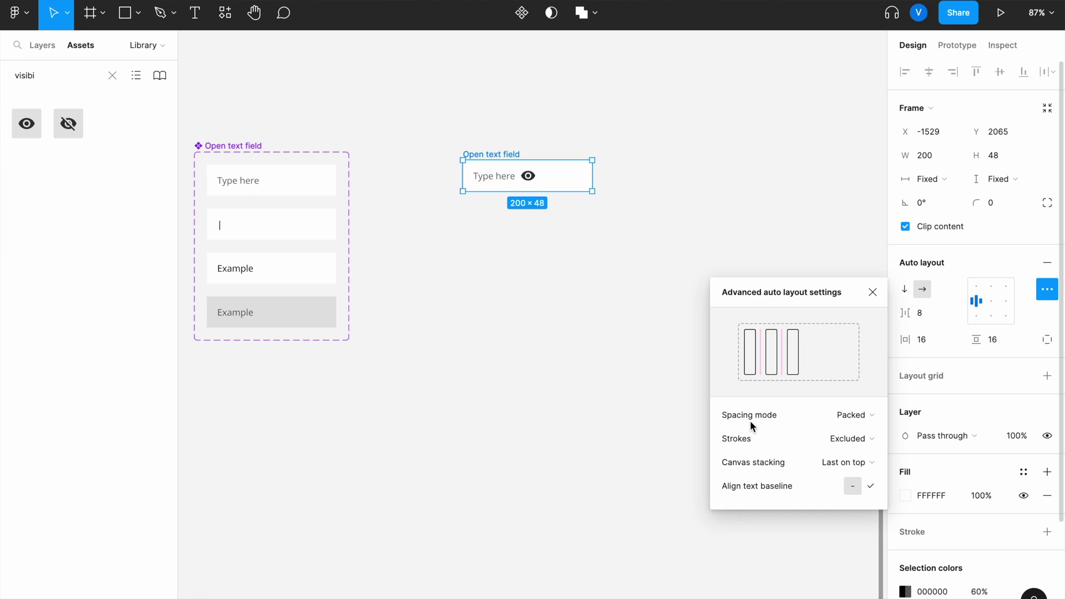
{"action": "left_click", "coordinate": [845, 416]}
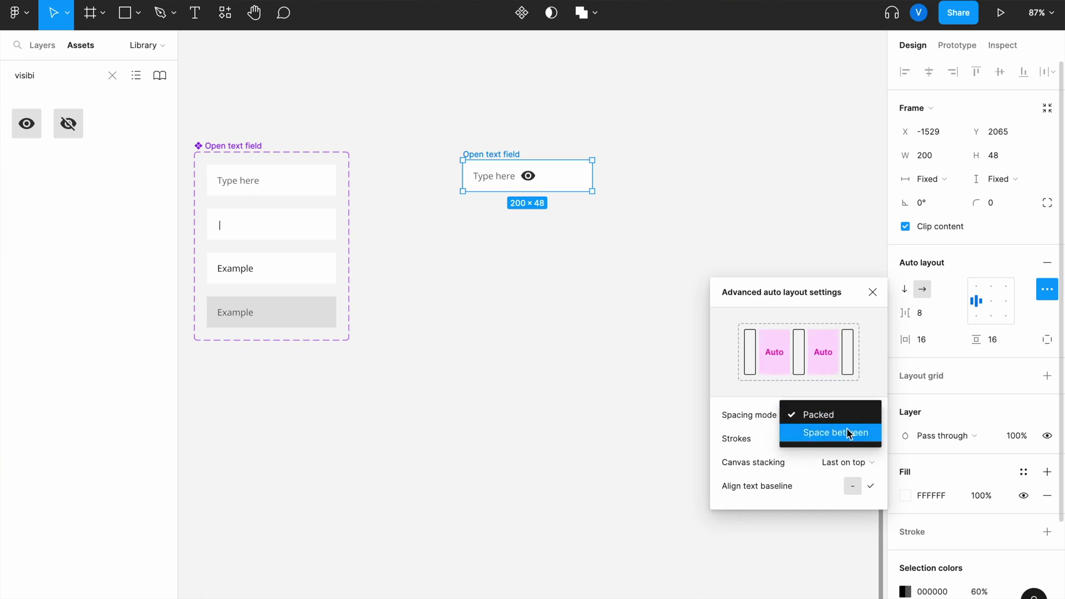
{"action": "left_click", "coordinate": [846, 432]}
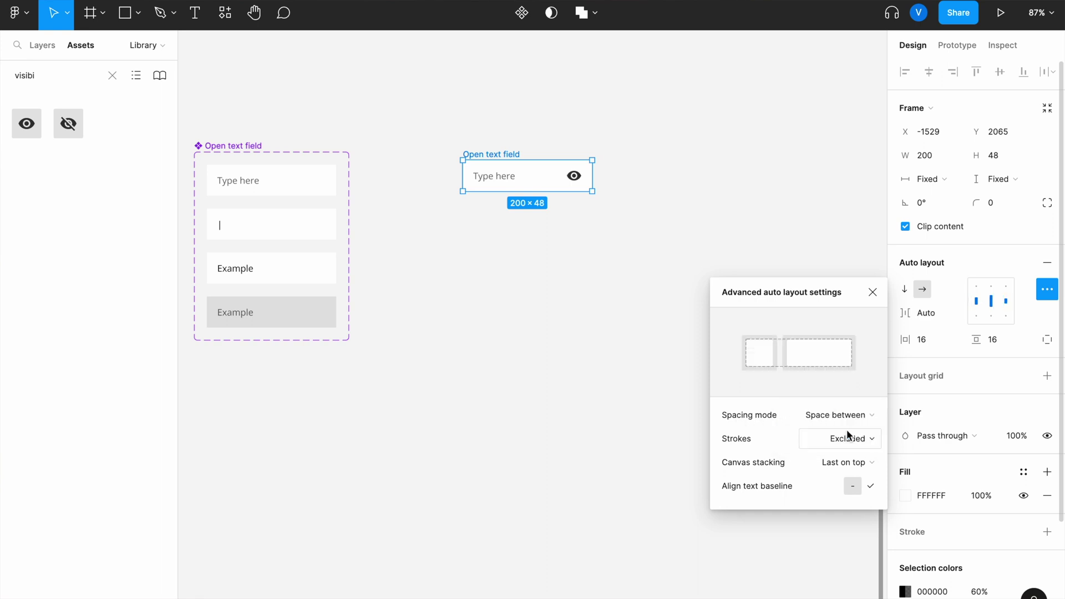
{"action": "left_click", "coordinate": [615, 388]}
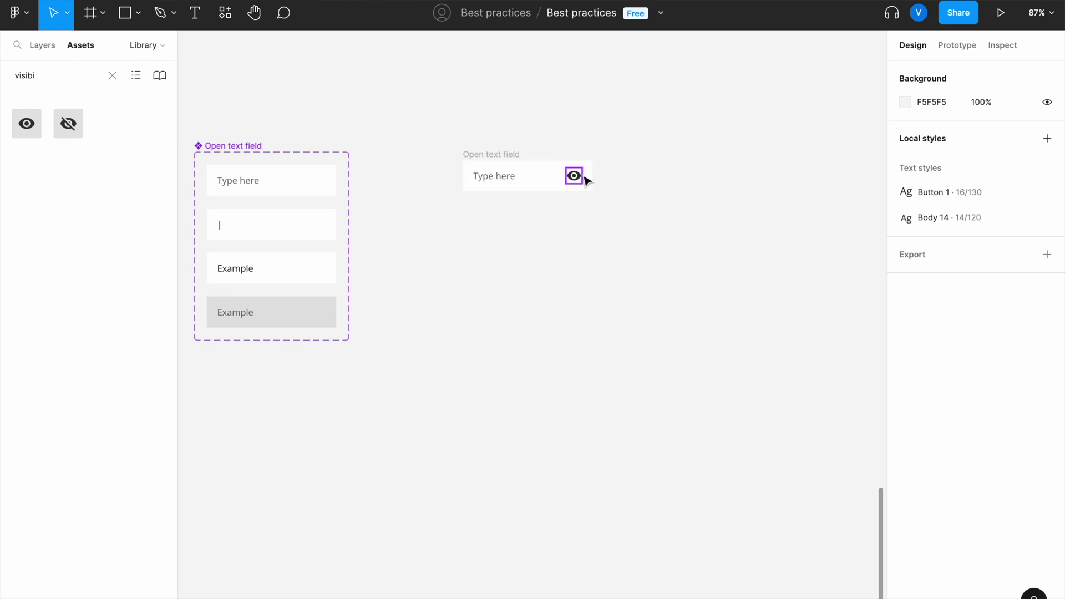
- Replace the 'Type here' placeholder text with 'Password'
{"action": "scroll", "coordinate": [582, 178], "scroll_direction": "up", "scroll_amount": 5}
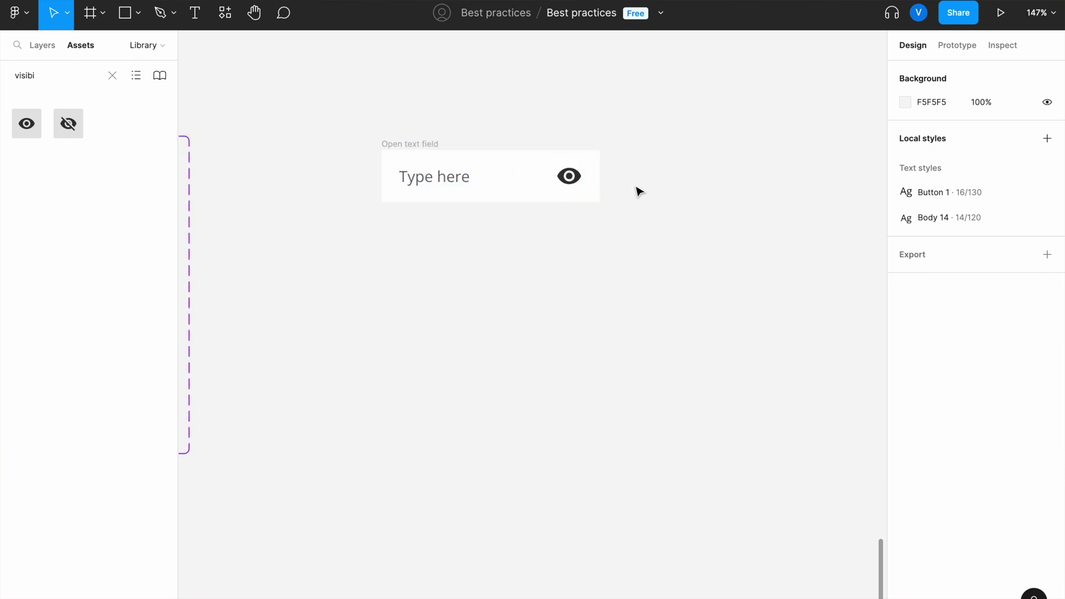
{"action": "double_click", "coordinate": [433, 182]}
{"action": "double_click", "coordinate": [431, 176]}
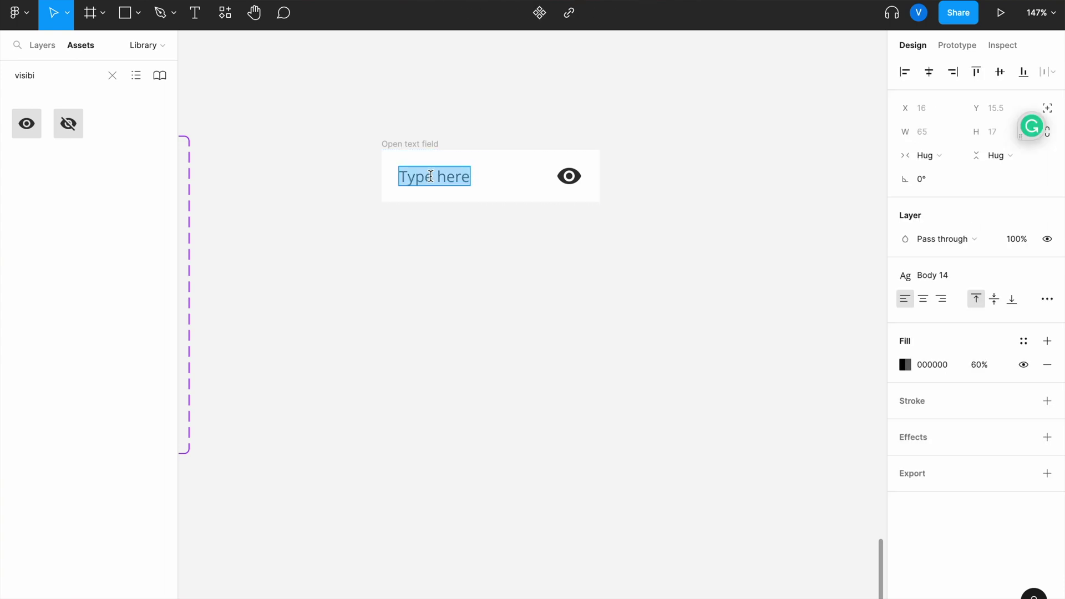
{"action": "type", "text": "Passo"}
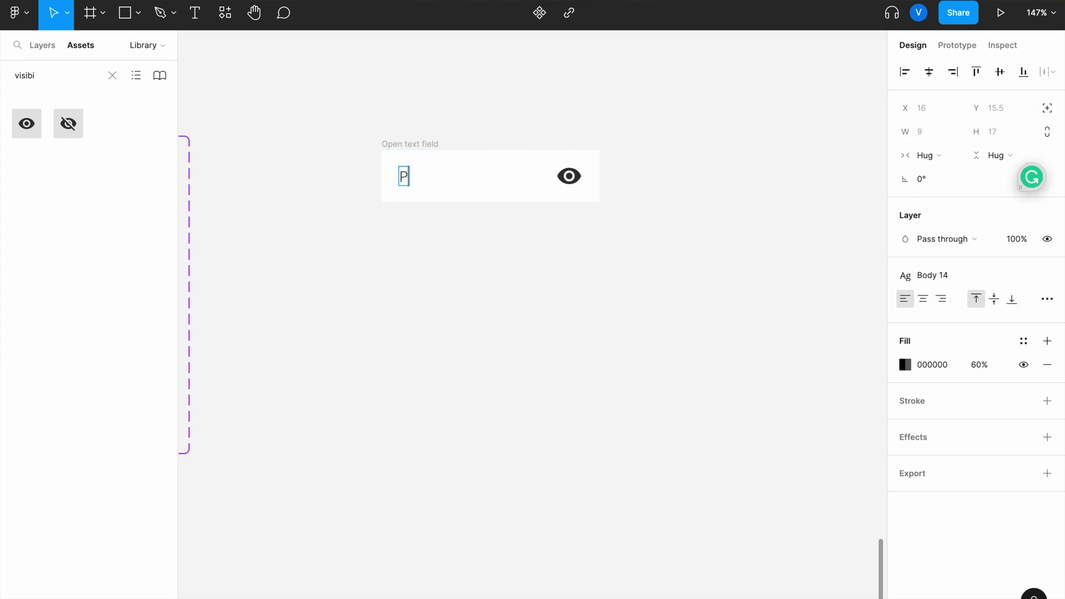
{"action": "key", "text": "BackSpace"}
{"action": "type", "text": "word"}
{"action": "key", "text": "Escape"}
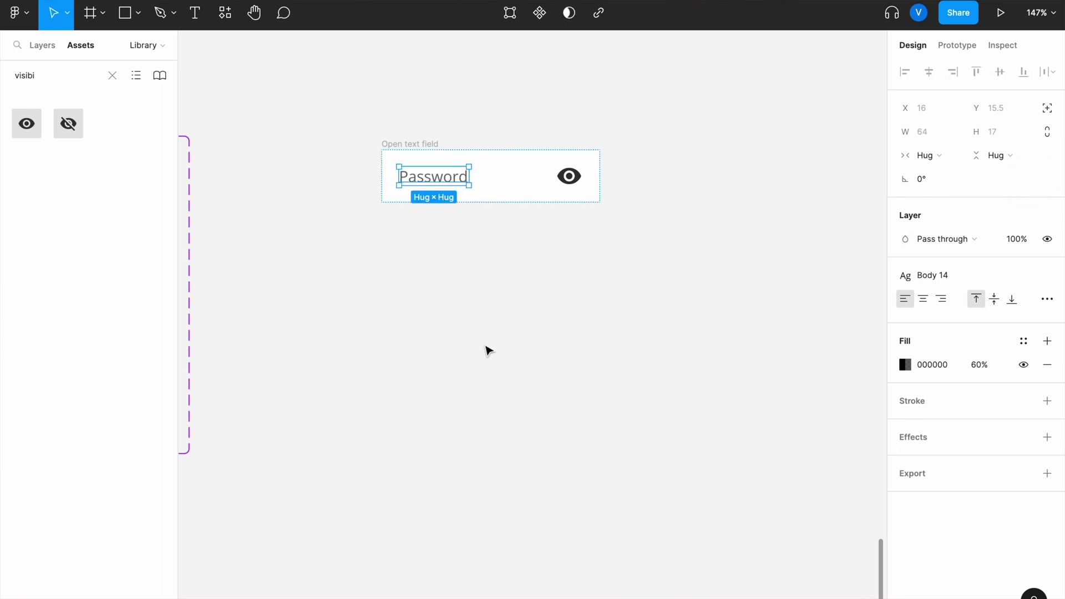
- Rename the field frame to 'Password'
{"action": "left_click", "coordinate": [488, 351]}
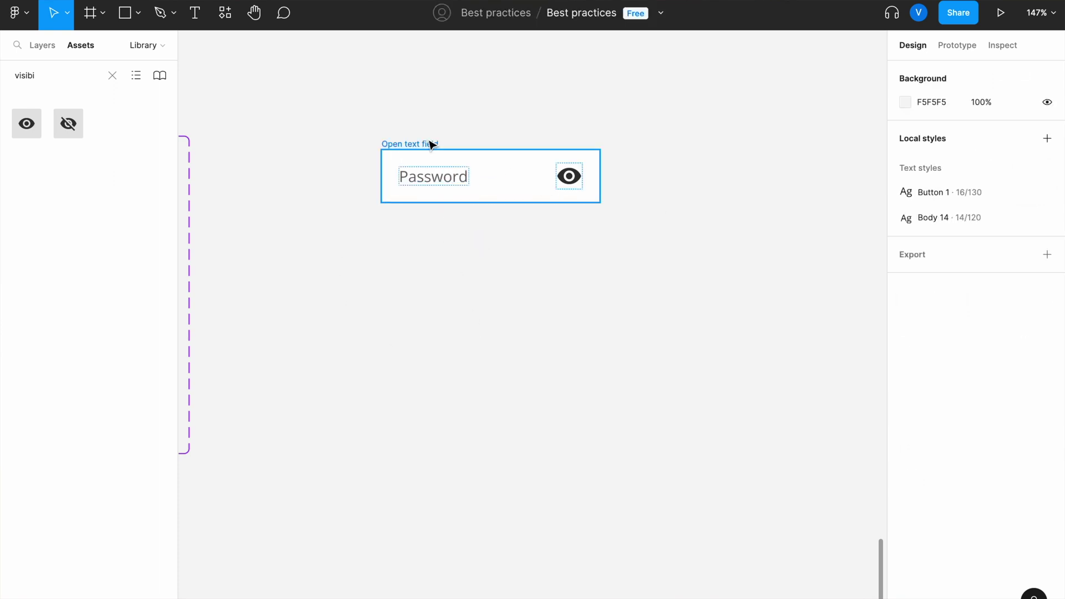
{"action": "double_click", "coordinate": [430, 144]}
{"action": "type", "text": "P"}
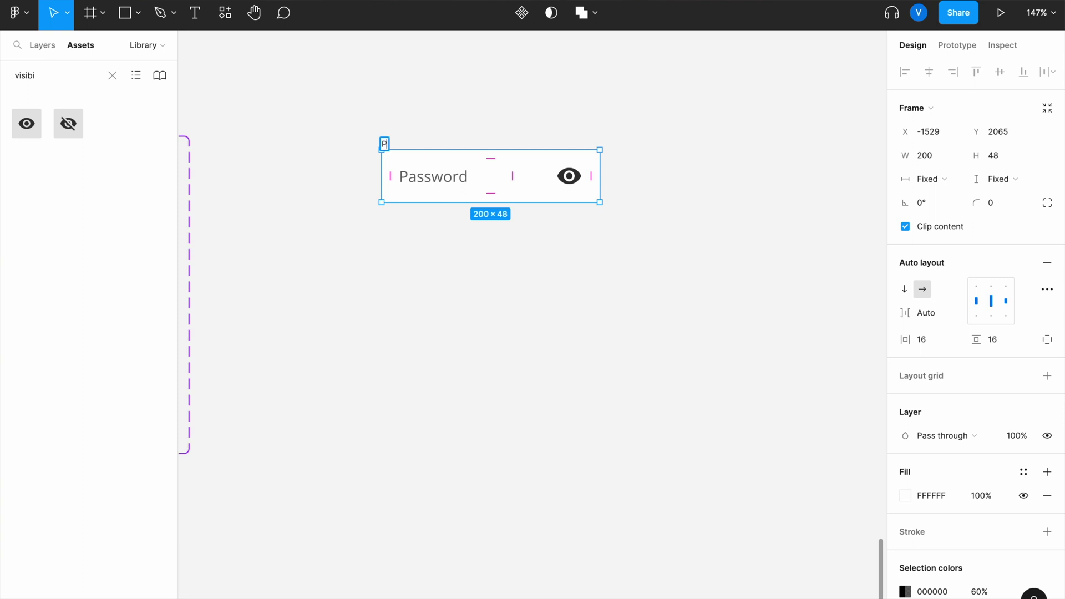
{"action": "type", "text": "assword"}
- Nudge the Password frame up and turn it into a component
{"action": "left_click", "coordinate": [442, 300]}
{"action": "scroll", "coordinate": [440, 299], "scroll_direction": "down", "scroll_amount": 5}
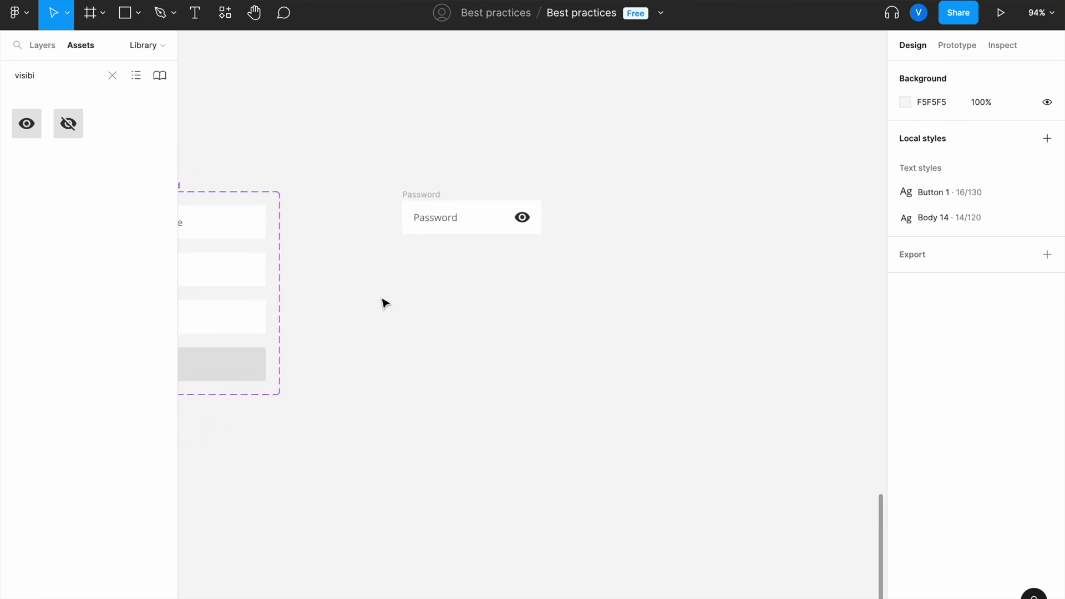
{"action": "left_click", "coordinate": [429, 199]}
{"action": "left_click_drag", "start_coordinate": [430, 198], "coordinate": [432, 190]}
{"action": "scroll", "coordinate": [478, 151], "scroll_direction": "left", "scroll_amount": 3}
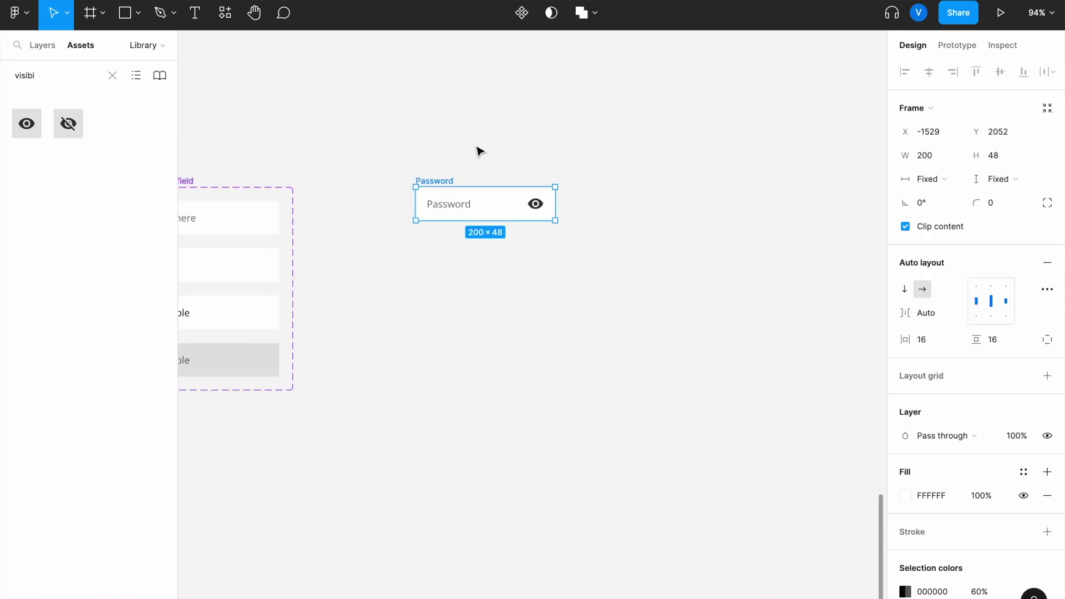
{"action": "left_click", "coordinate": [520, 24]}
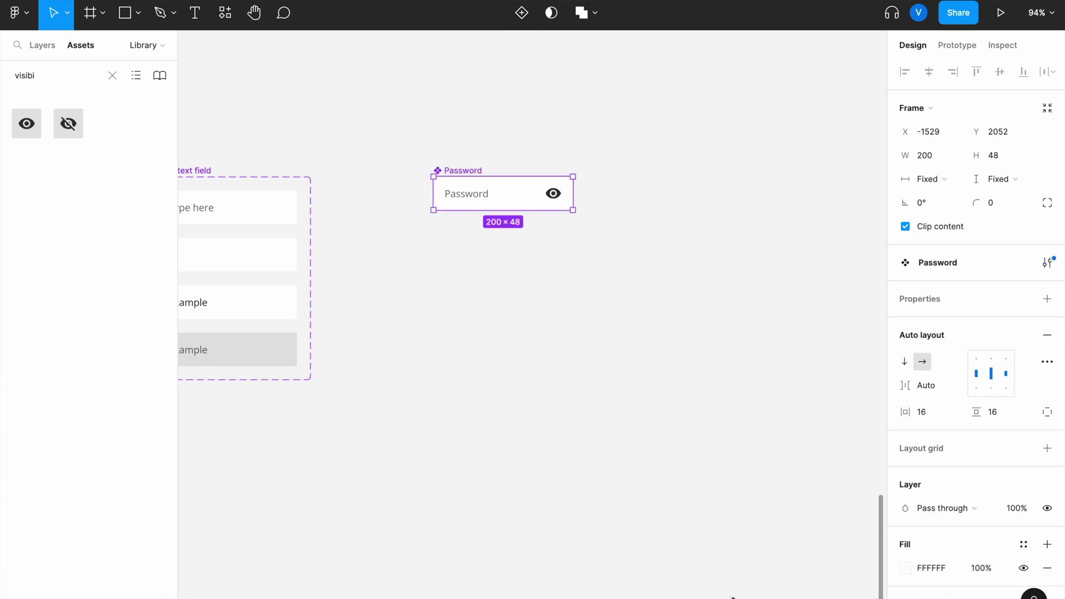
{"action": "left_click", "coordinate": [632, 161]}
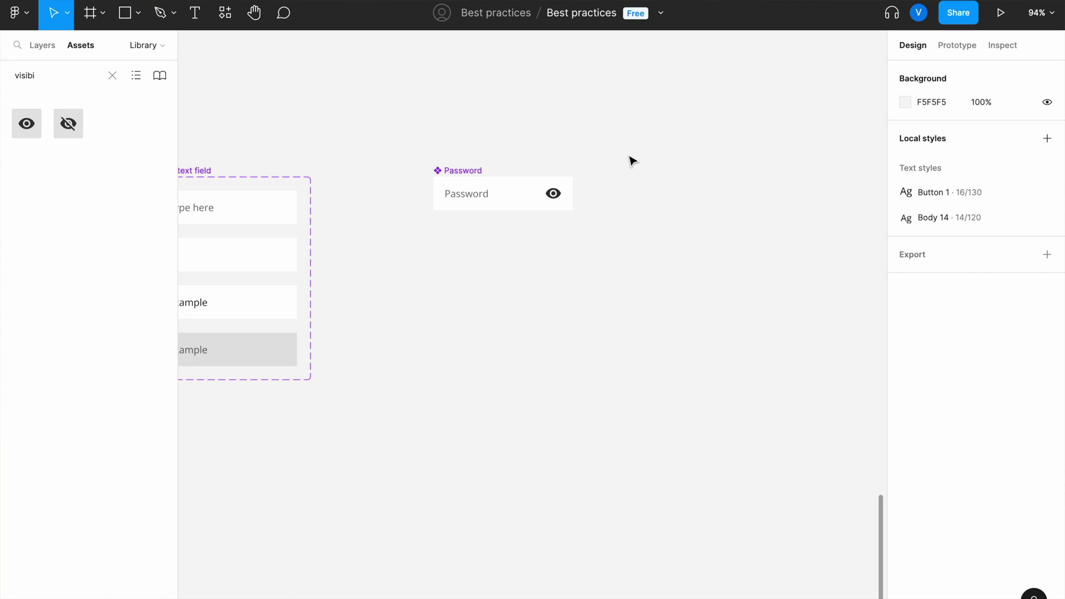
- Recolour the Password component's eye icon to 000000 black at 60% opacity
{"action": "scroll", "coordinate": [507, 258], "scroll_direction": "up", "scroll_amount": 3}
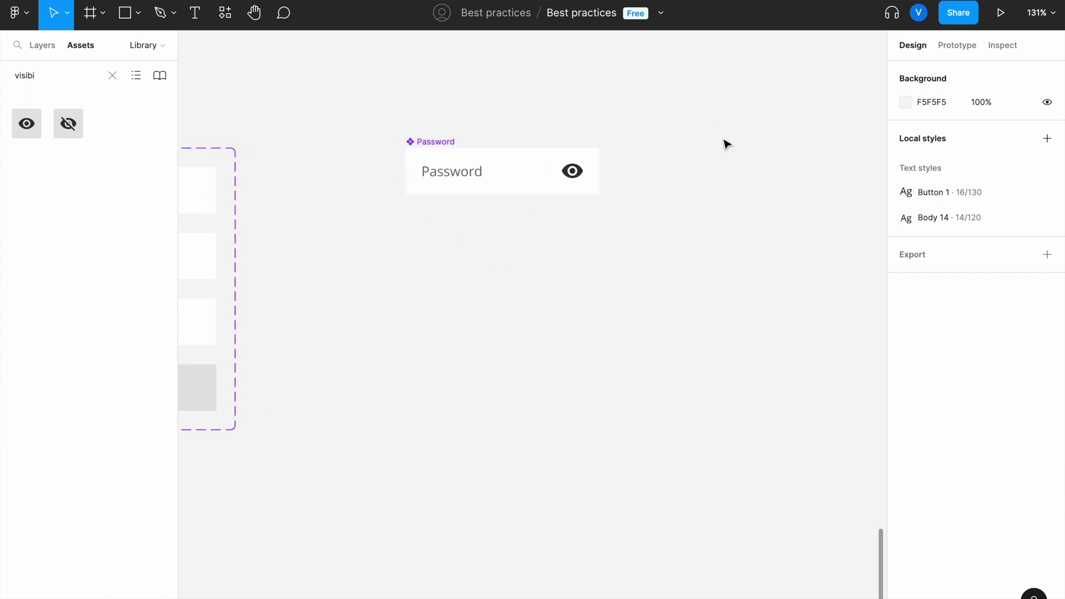
{"action": "left_click", "coordinate": [577, 174]}
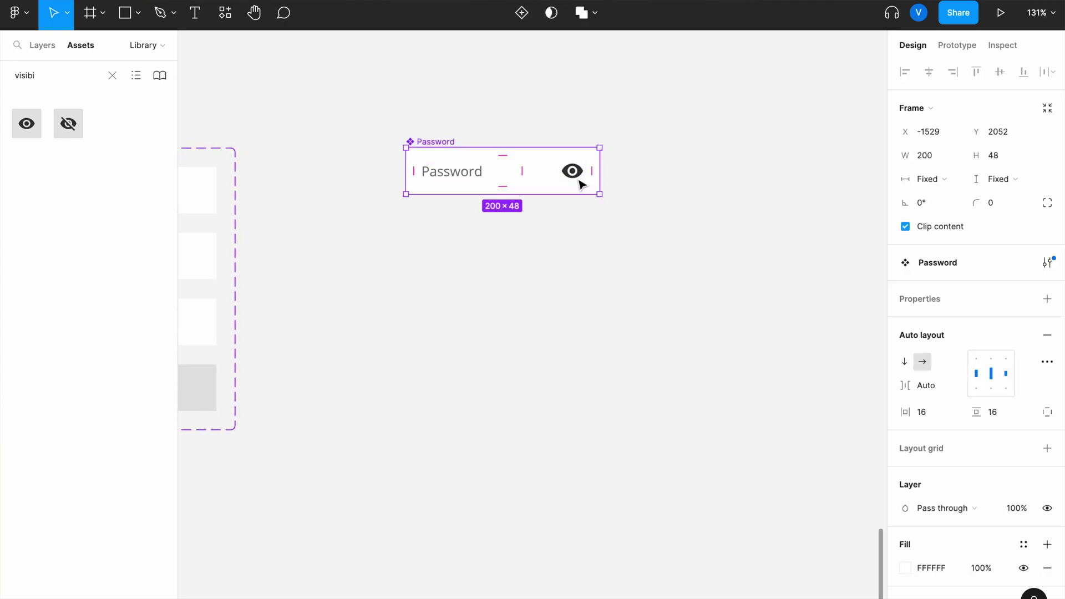
{"action": "left_click", "coordinate": [576, 176]}
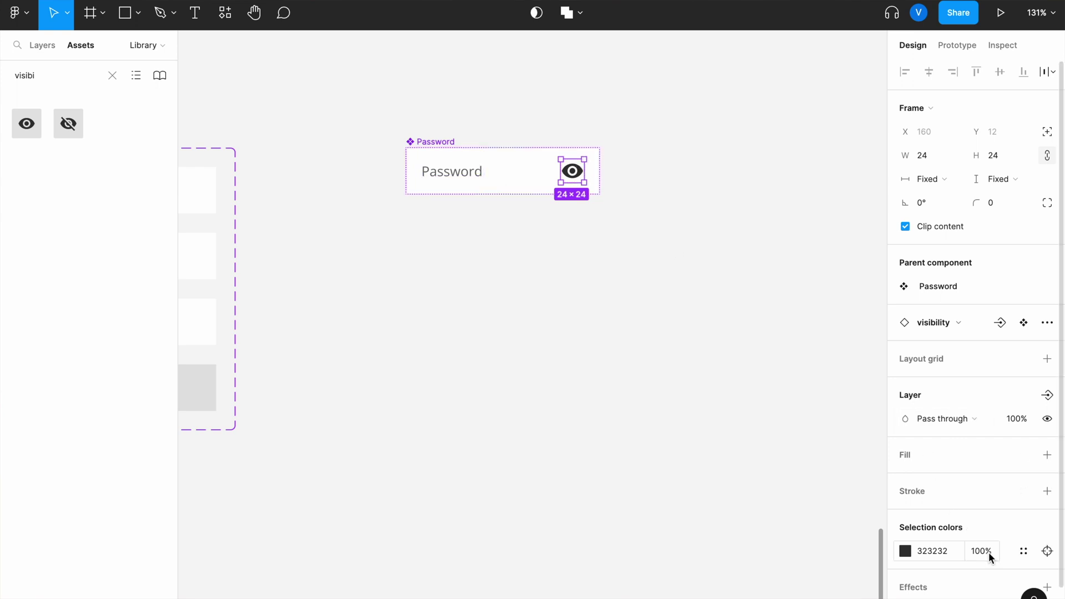
{"action": "left_click", "coordinate": [948, 552]}
{"action": "type", "text": "000000"}
{"action": "key", "text": "Return"}
{"action": "left_click", "coordinate": [967, 552]}
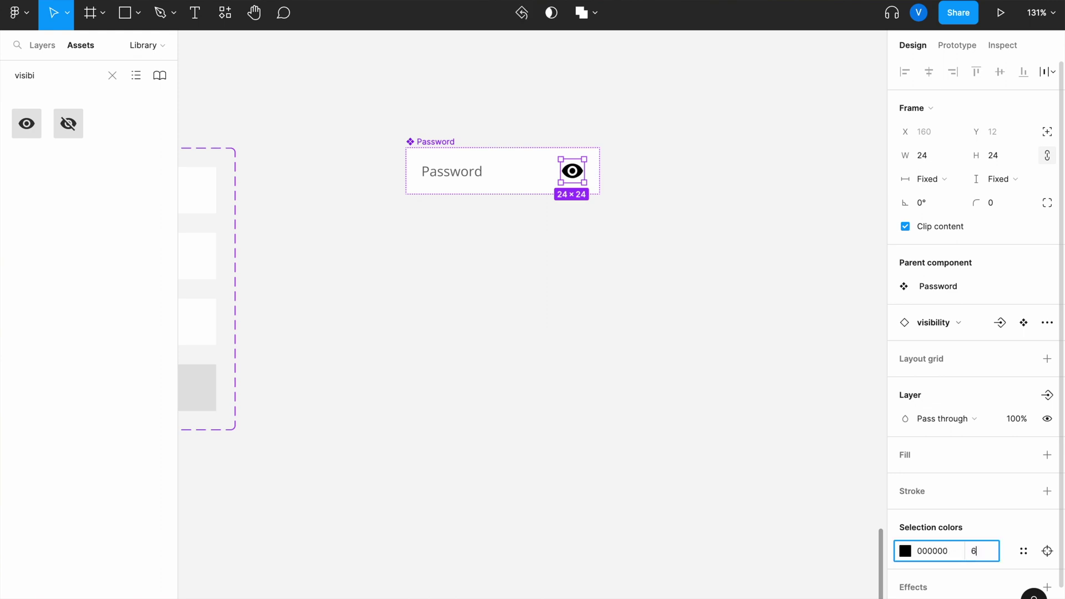
{"action": "key", "text": "Return"}
{"action": "left_click", "coordinate": [658, 409]}
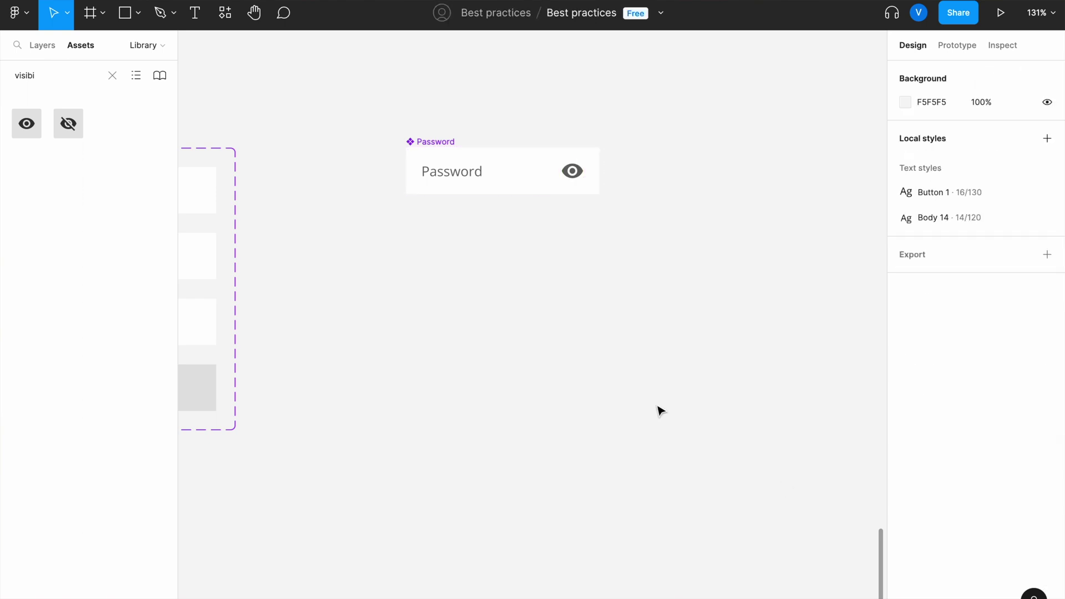
{"action": "left_click", "coordinate": [419, 142]}
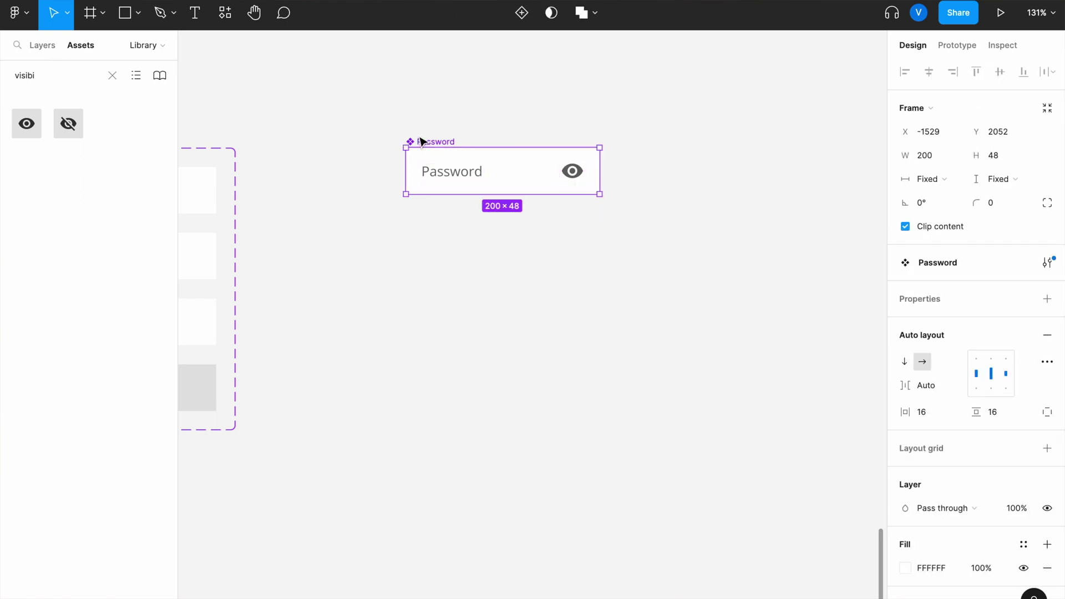
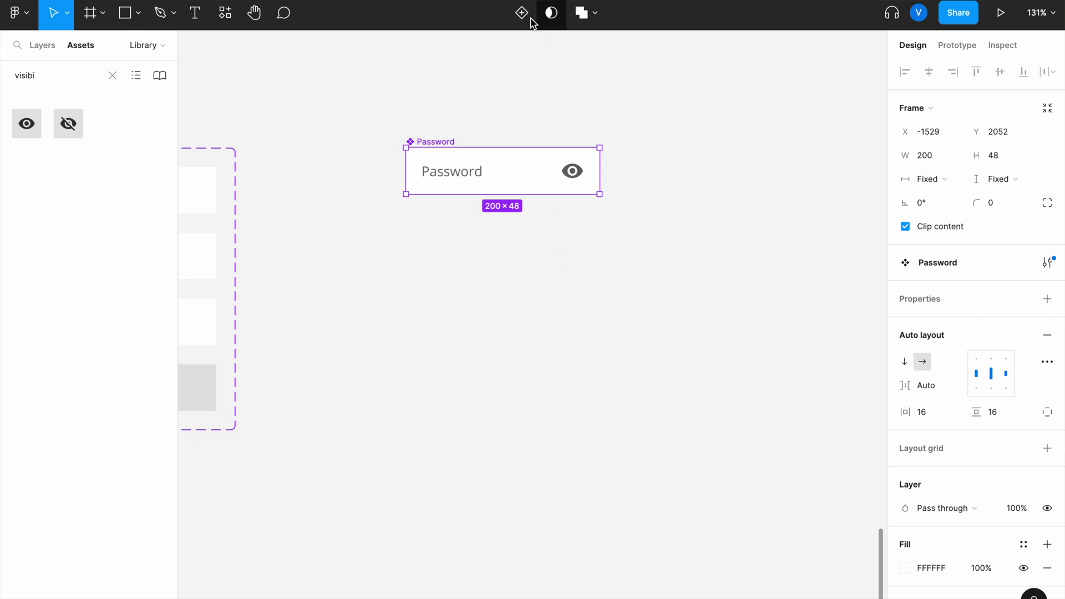
- Rename the second variant to Active and delete its Password placeholder text, leaving a caret
{"action": "left_click", "coordinate": [522, 20]}
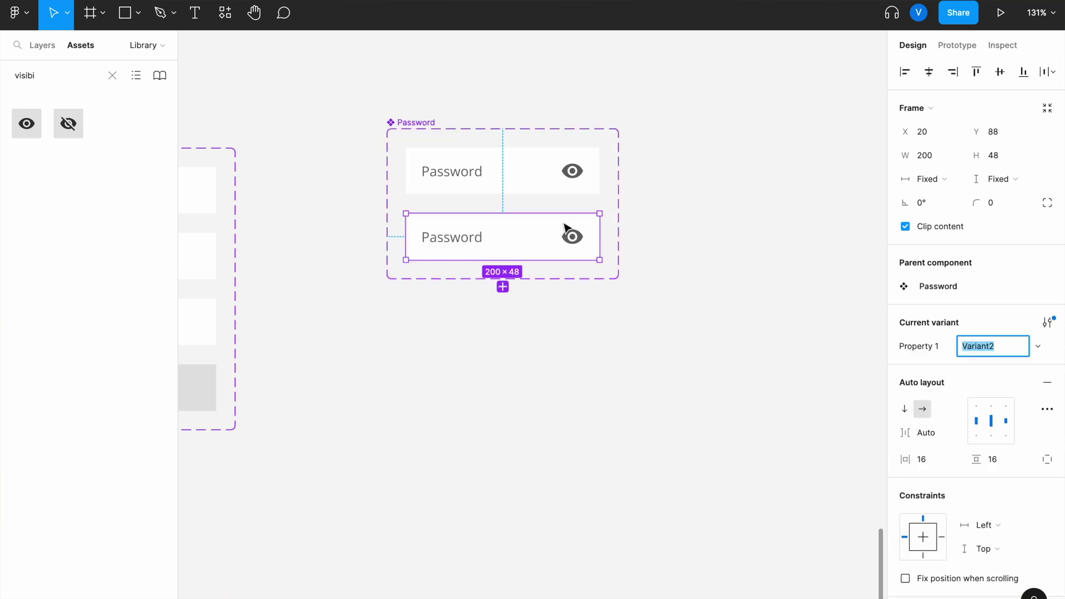
{"action": "type", "text": "Active"}
{"action": "left_click", "coordinate": [525, 477]}
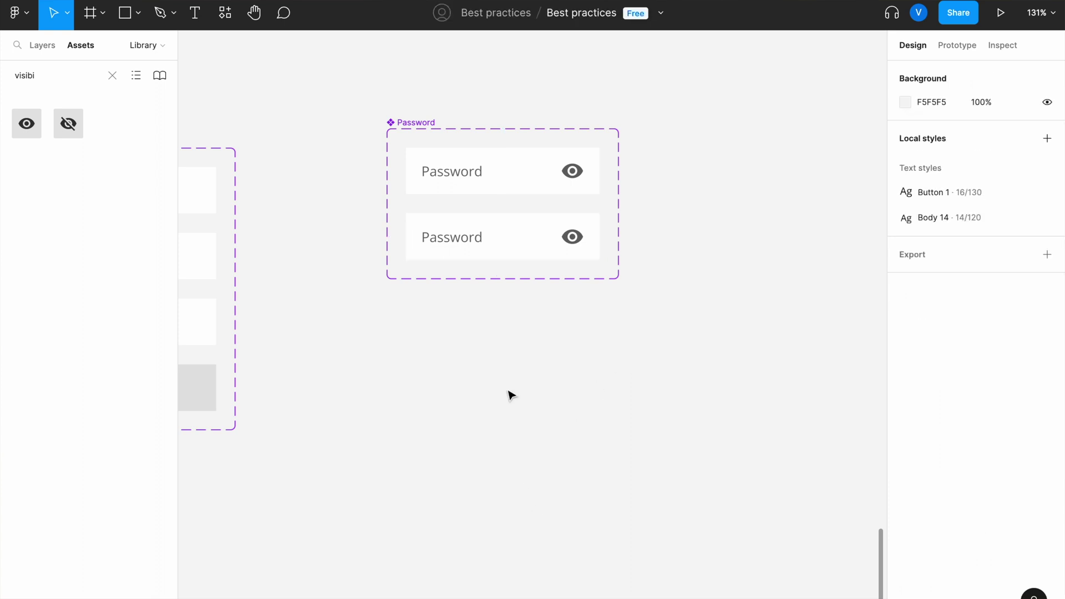
{"action": "double_click", "coordinate": [468, 241]}
{"action": "double_click", "coordinate": [466, 239]}
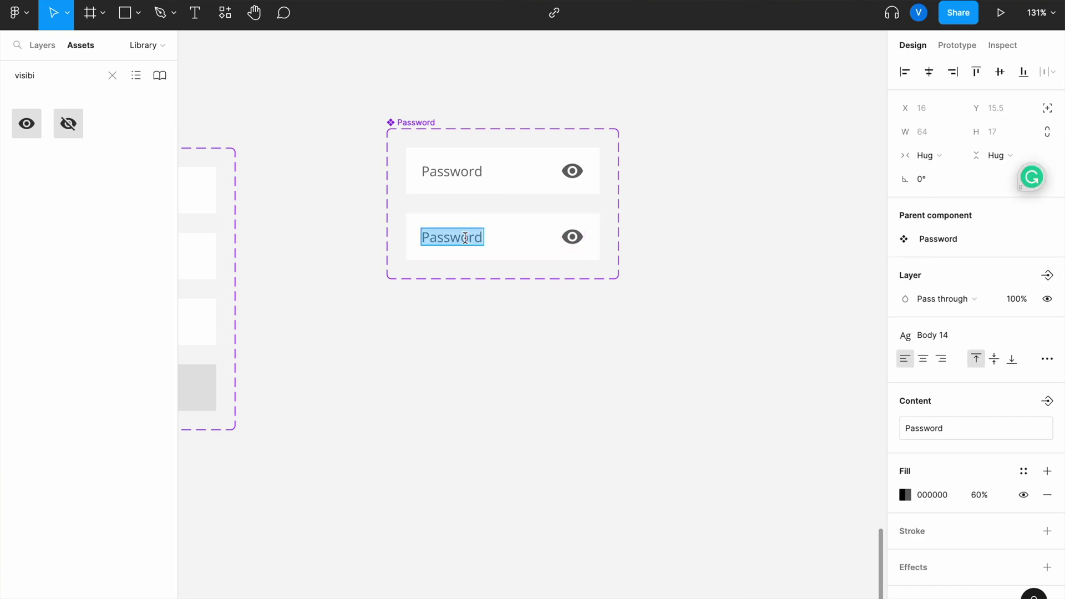
{"action": "key", "text": "BackSpace"}
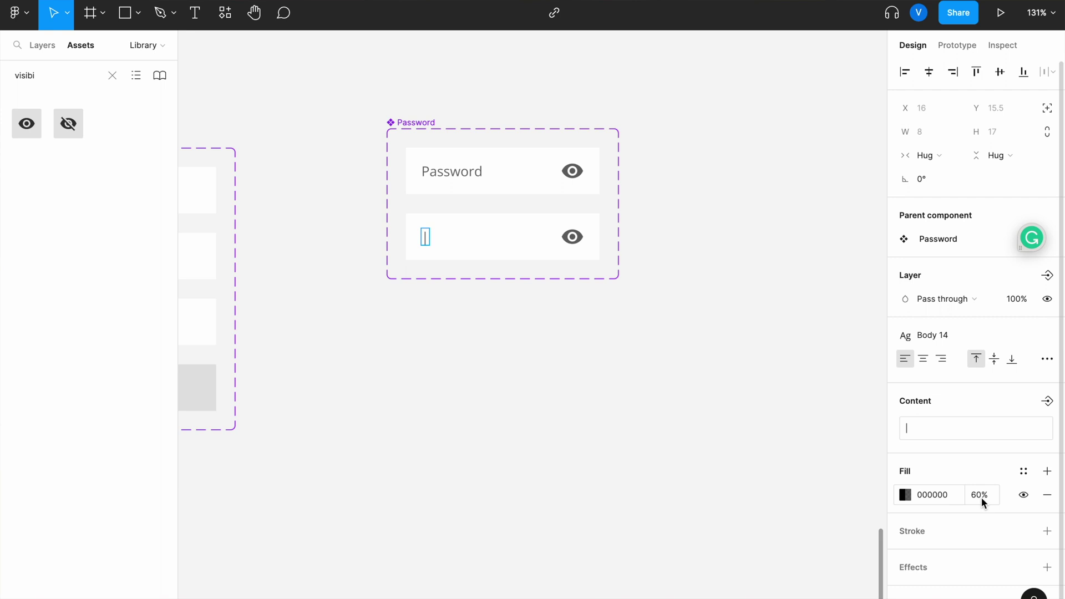
{"action": "key", "text": "Escape"}
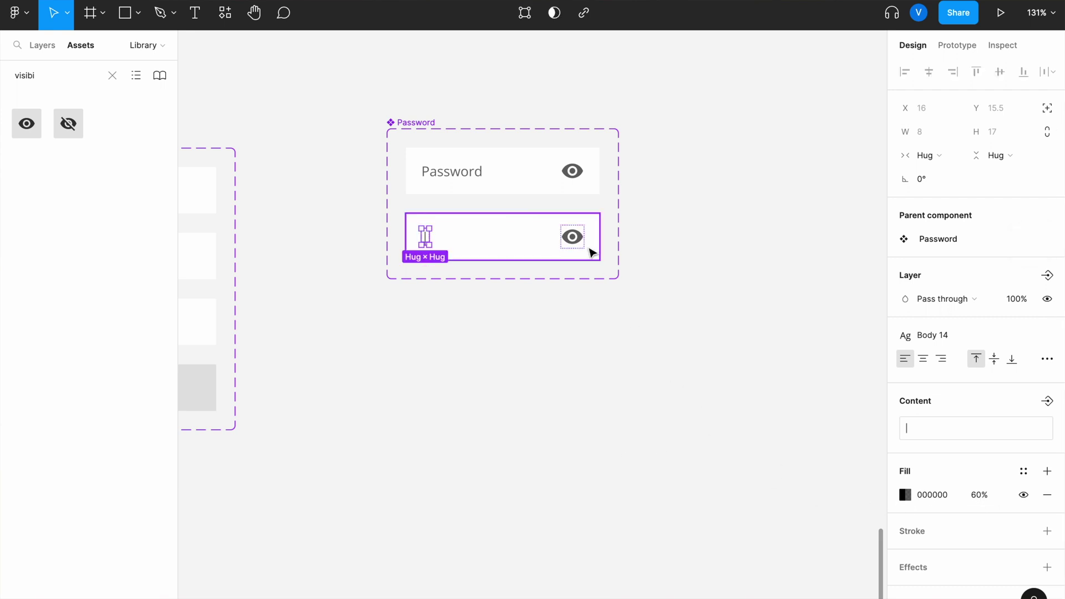
- Set the Active variant's text fill opacity to 100%
{"action": "left_click", "coordinate": [972, 496]}
{"action": "type", "text": "10"}
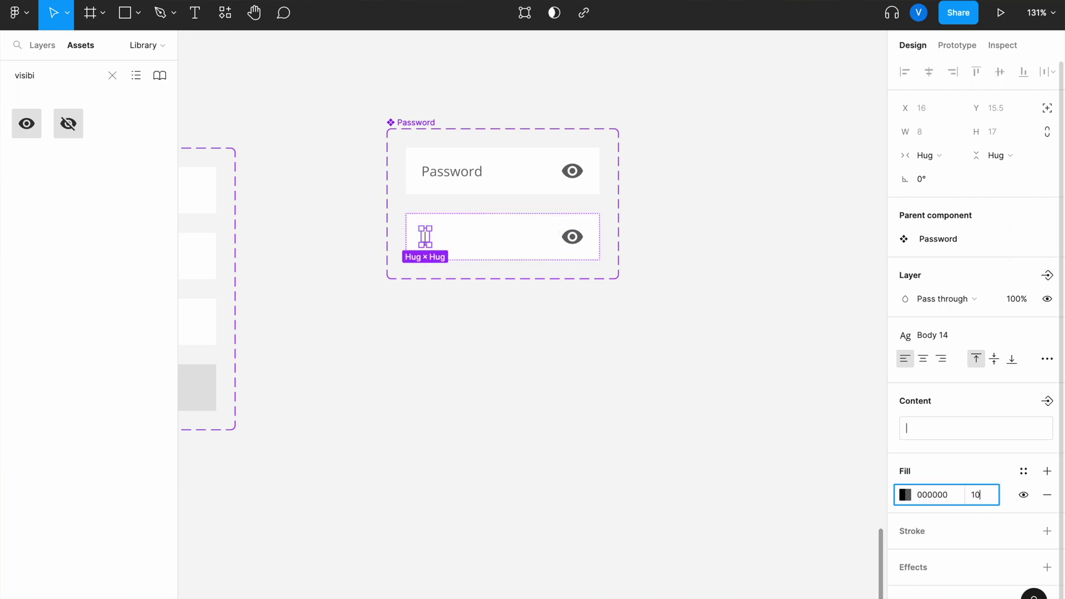
{"action": "type", "text": "0"}
{"action": "key", "text": "Return"}
{"action": "left_click", "coordinate": [688, 461]}
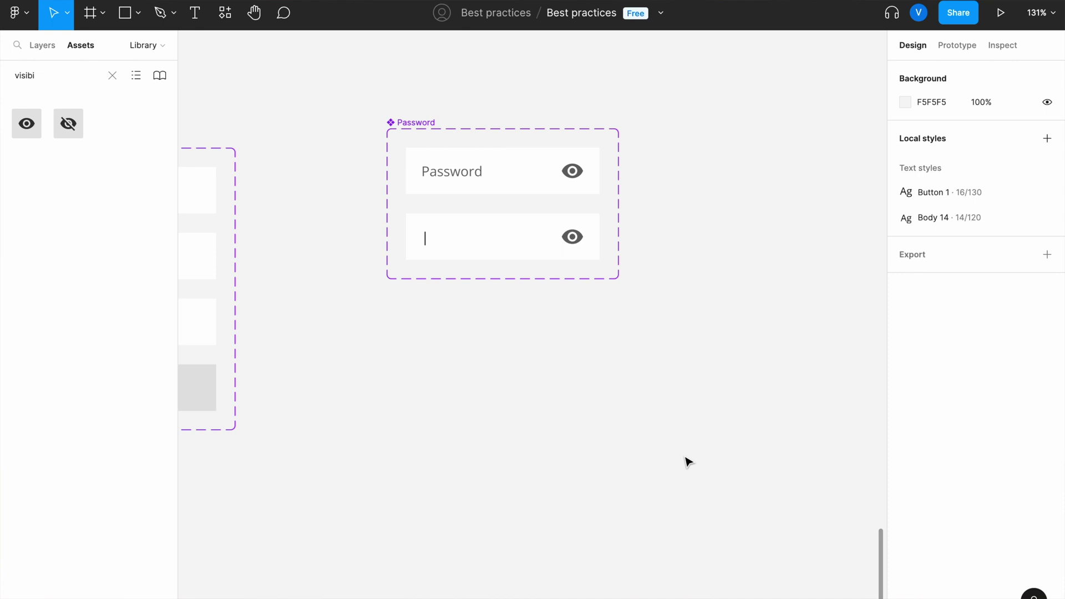
- Set the Active variant's eye icon colour opacity to 100% so it is fully black
{"action": "left_click", "coordinate": [574, 245]}
{"action": "left_click", "coordinate": [574, 245]}
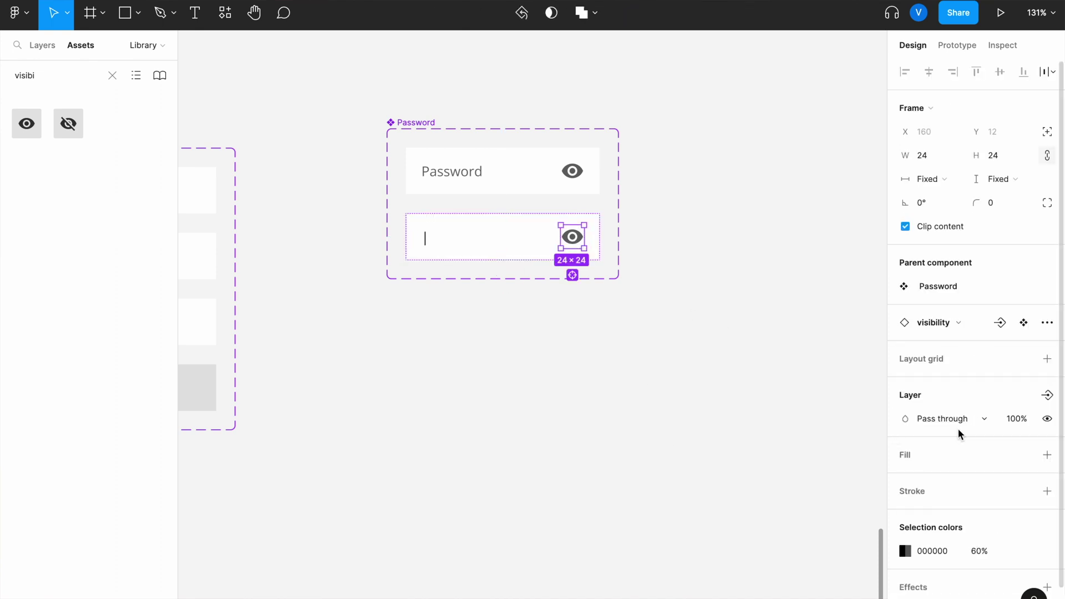
{"action": "left_click", "coordinate": [978, 551]}
{"action": "type", "text": "100"}
{"action": "key", "text": "Return"}
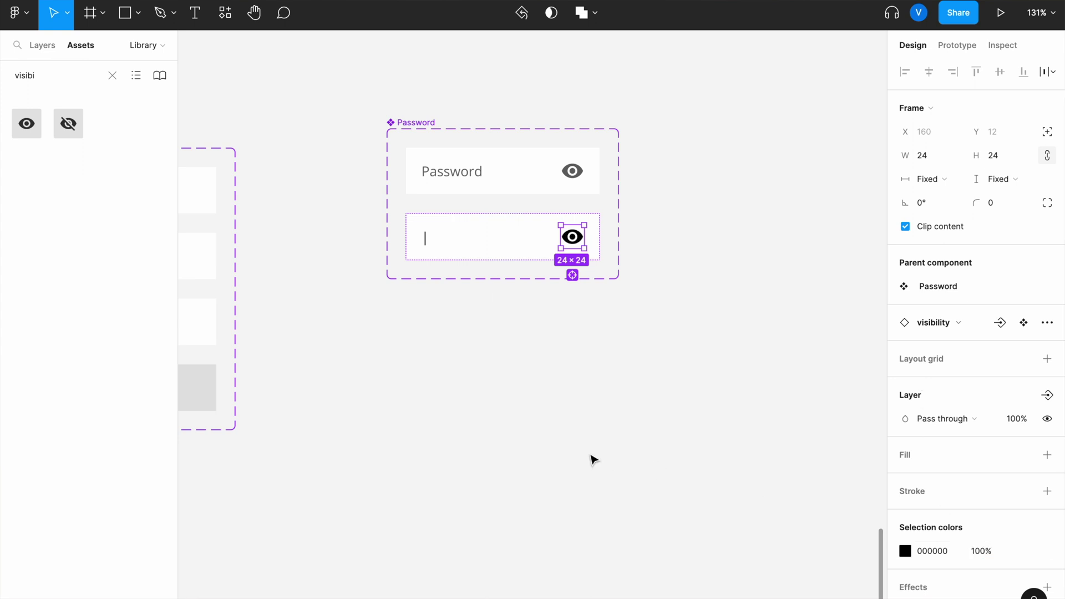
{"action": "left_click", "coordinate": [549, 281]}
{"action": "left_click", "coordinate": [532, 251]}
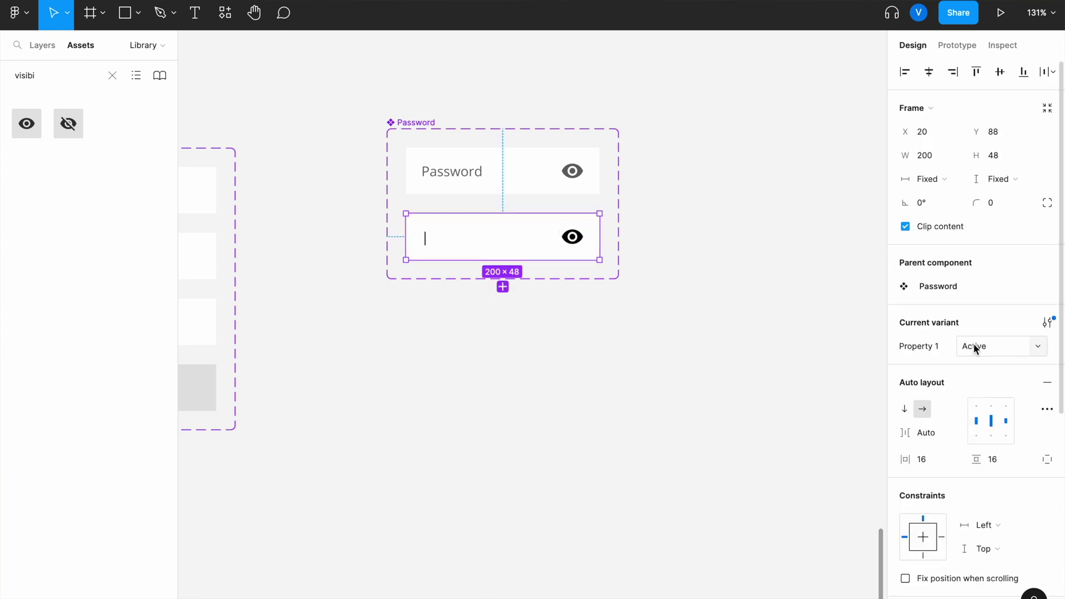
{"action": "left_click", "coordinate": [643, 379]}
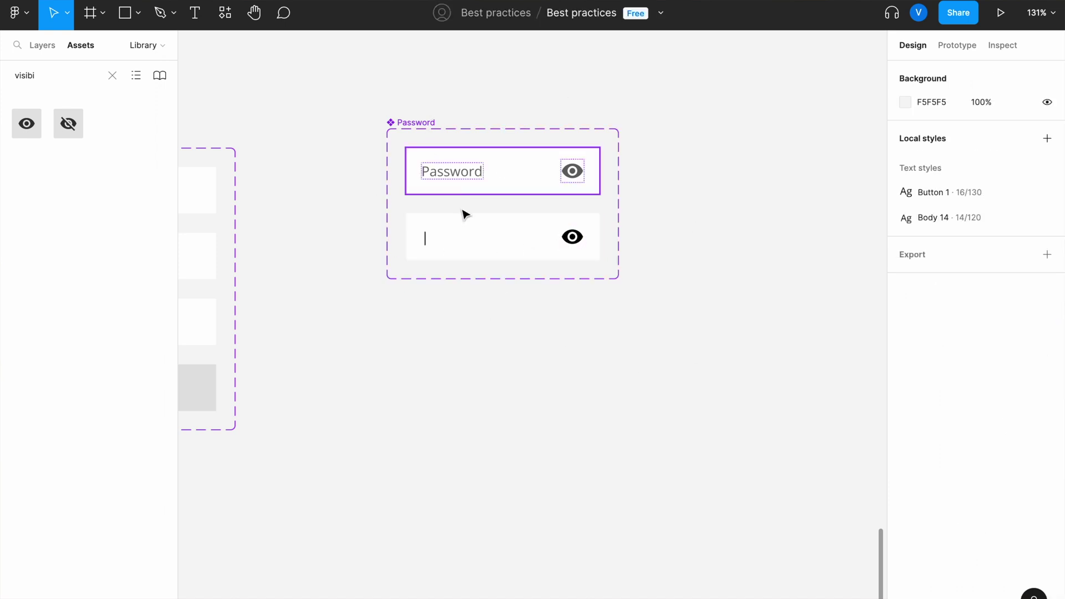
- Add a third variant based on Active and name it Value
{"action": "left_click", "coordinate": [488, 256]}
{"action": "left_click", "coordinate": [511, 190]}
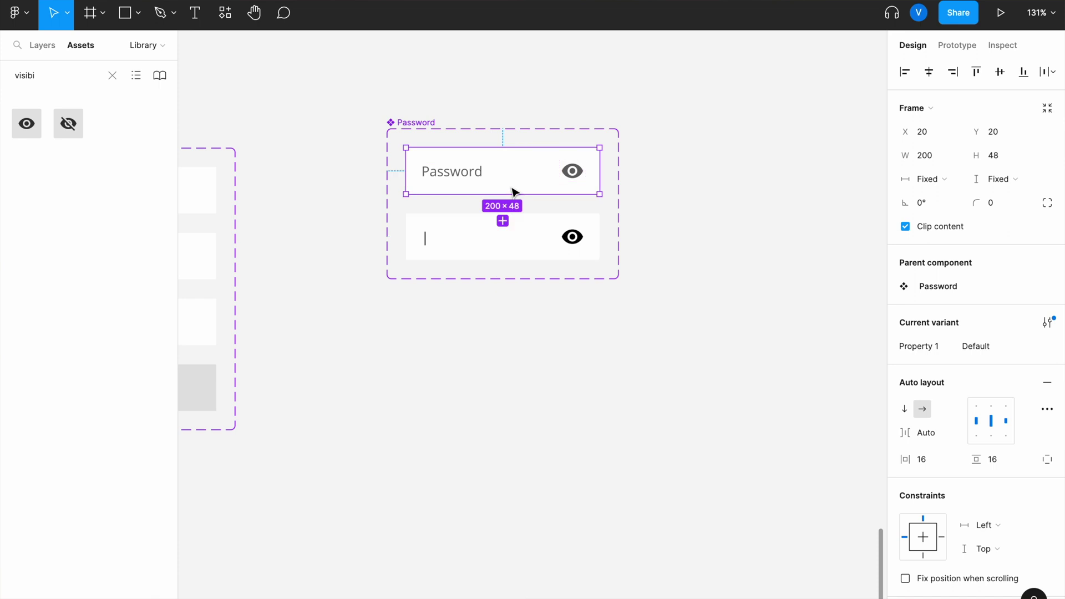
{"action": "left_click", "coordinate": [508, 253]}
{"action": "left_click", "coordinate": [502, 287]}
{"action": "type", "text": "Valu"}
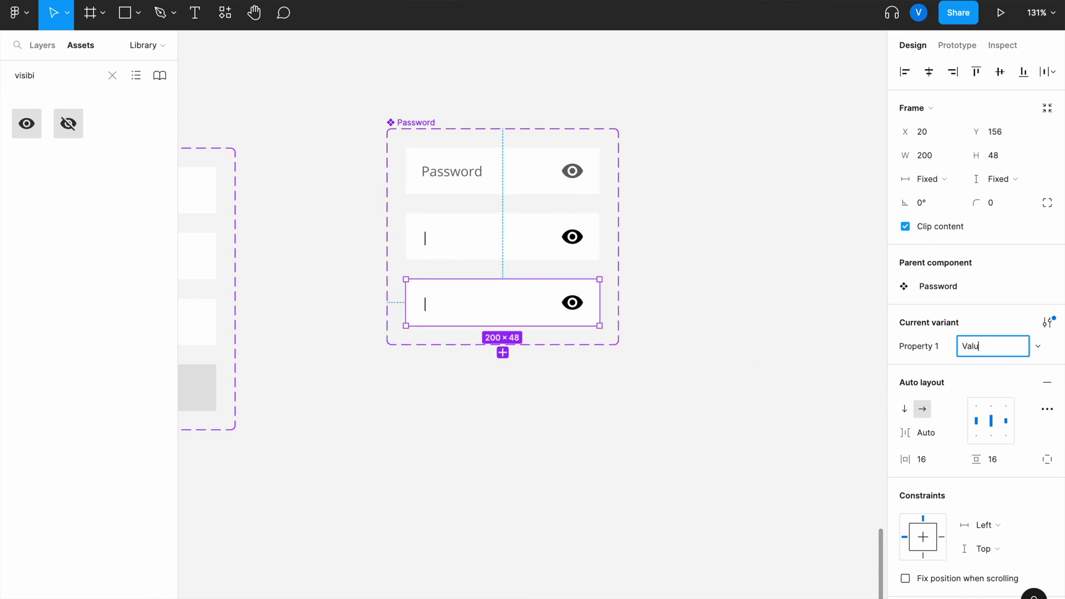
{"action": "left_click", "coordinate": [646, 435]}
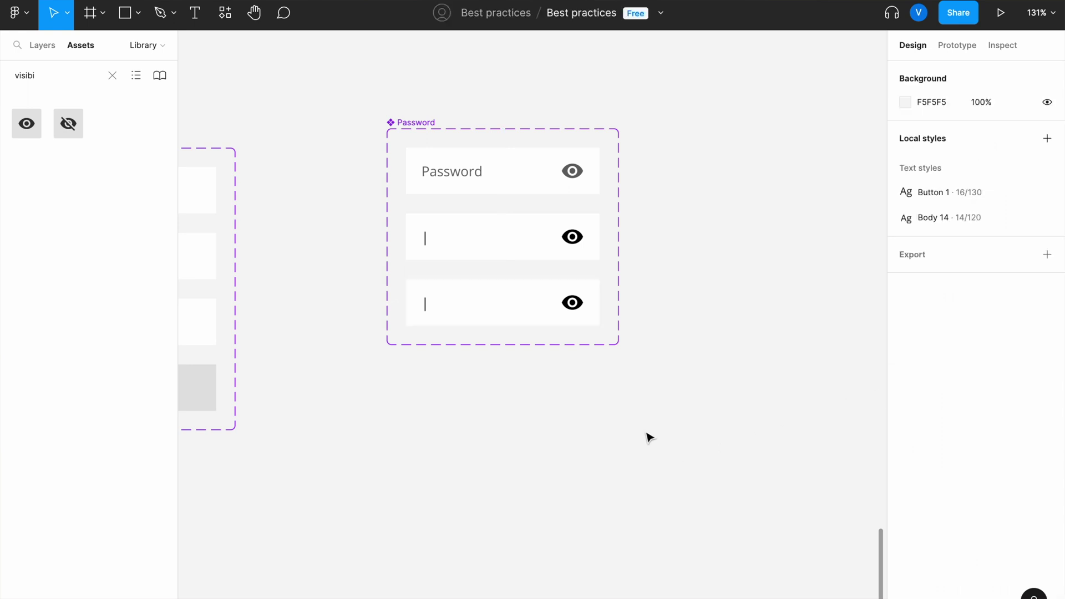
{"action": "double_click", "coordinate": [426, 311]}
{"action": "double_click", "coordinate": [425, 305]}
{"action": "type", "text": "Pasword123"}
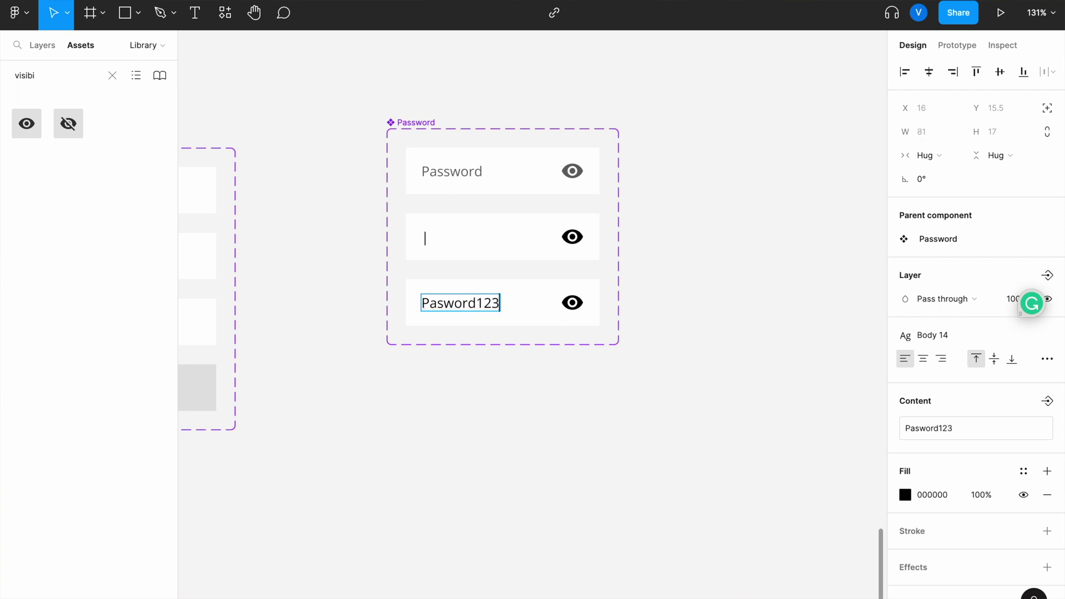
{"action": "key", "text": "Escape"}
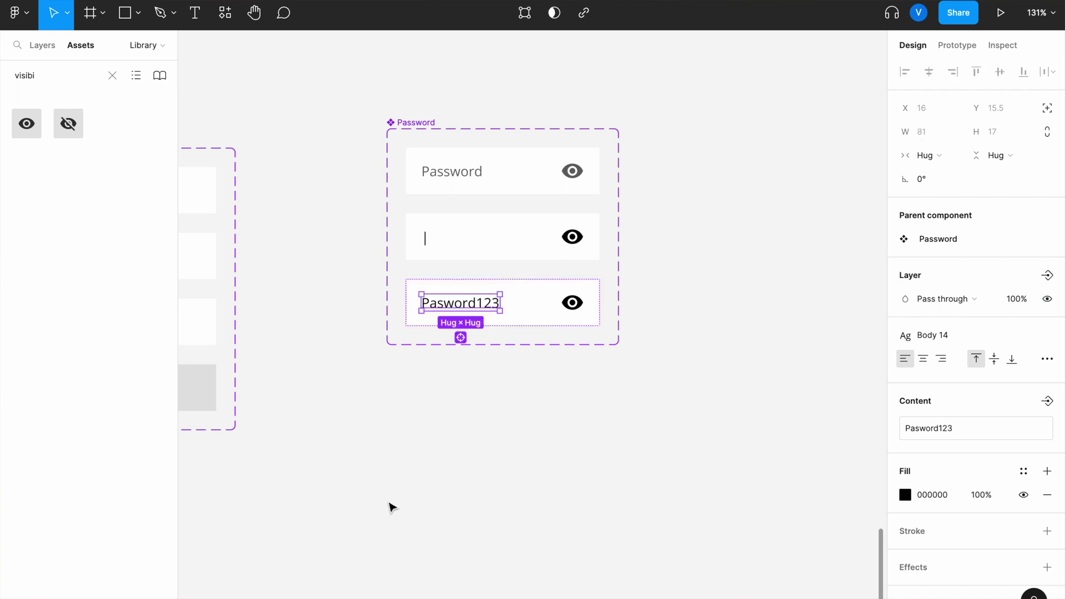
{"action": "left_click", "coordinate": [545, 319]}
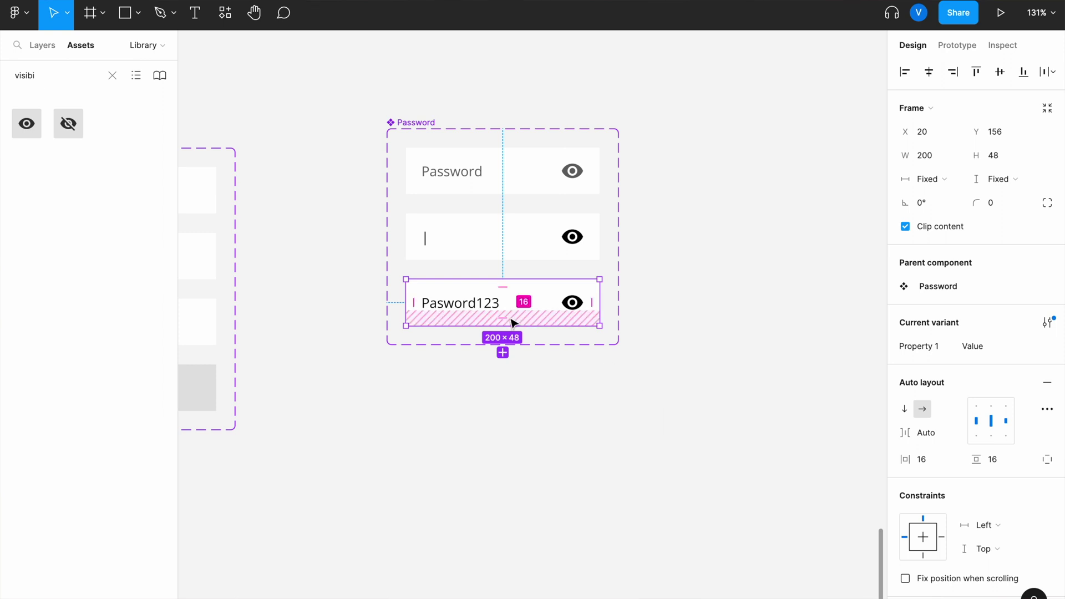
{"action": "scroll", "coordinate": [512, 323], "scroll_direction": "down", "scroll_amount": 5}
{"action": "scroll", "coordinate": [511, 323], "scroll_direction": "up", "scroll_amount": 5}
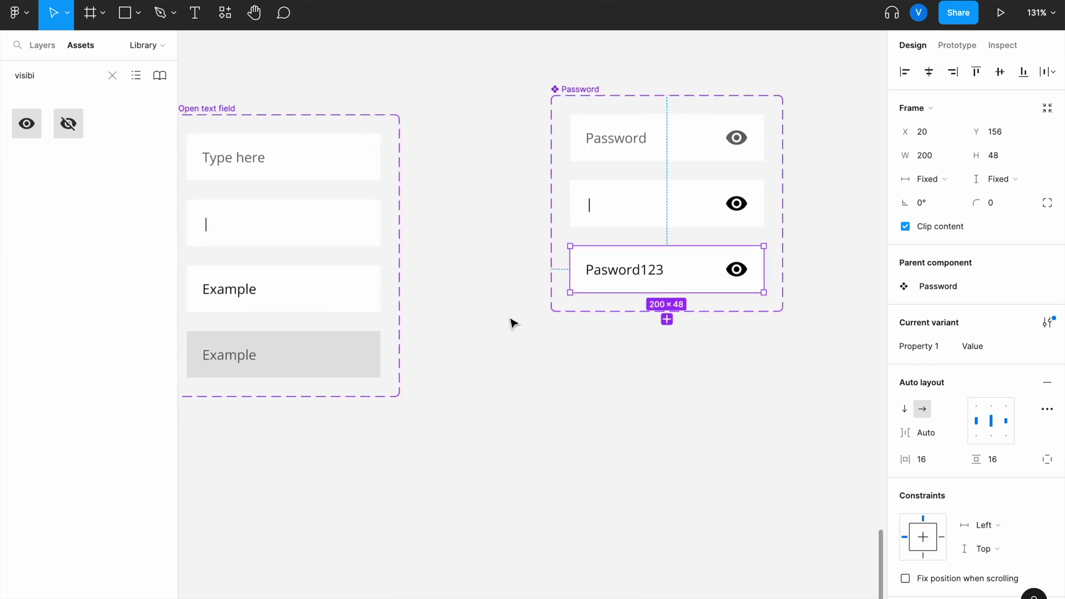
{"action": "scroll", "coordinate": [511, 322], "scroll_direction": "right", "scroll_amount": 2}
{"action": "scroll", "coordinate": [511, 323], "scroll_direction": "up", "scroll_amount": 1}
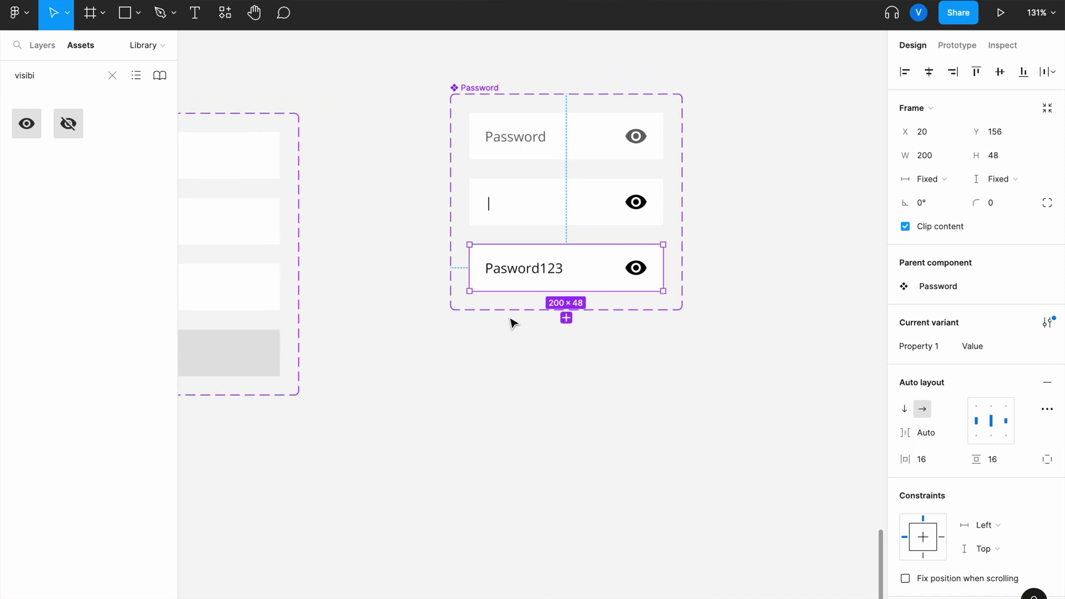
- Add a fourth variant named Hidden with its text replaced by '**********'
{"action": "left_click", "coordinate": [567, 319]}
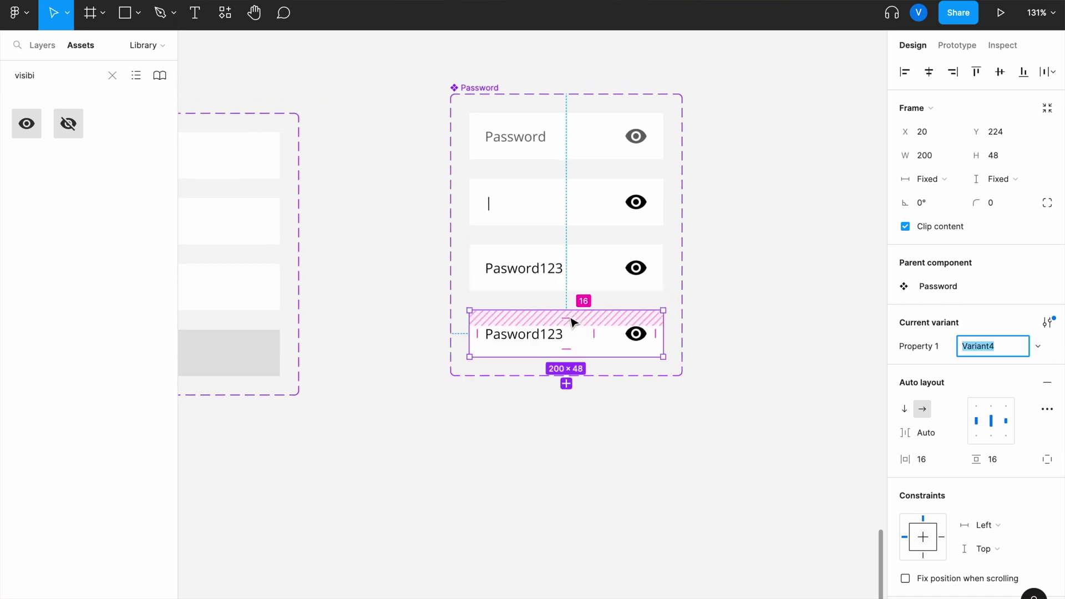
{"action": "type", "text": "hi"}
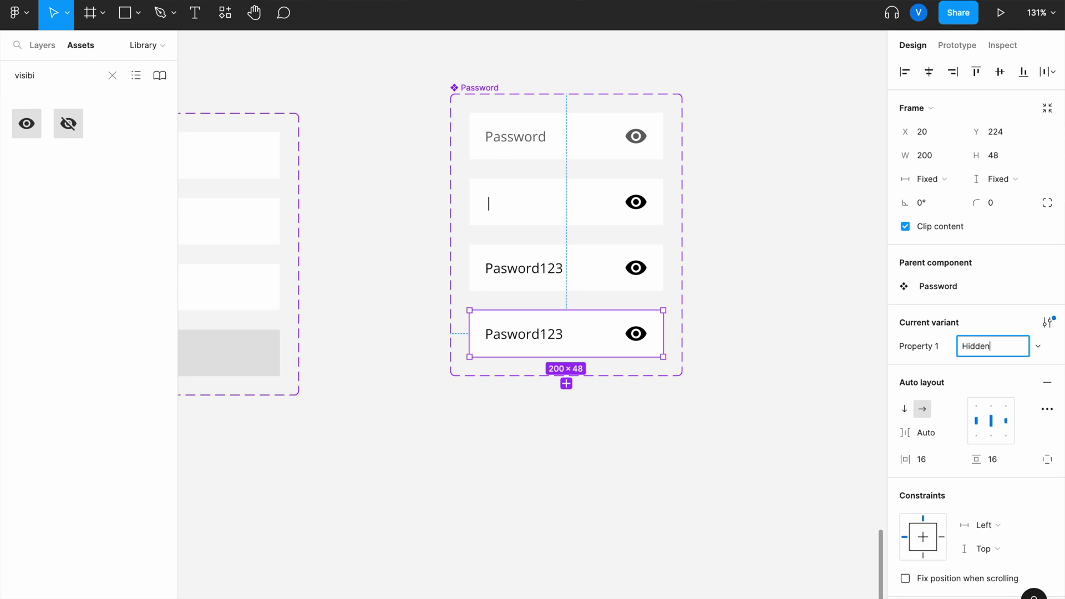
{"action": "left_click", "coordinate": [790, 392]}
{"action": "double_click", "coordinate": [553, 337]}
{"action": "double_click", "coordinate": [551, 335]}
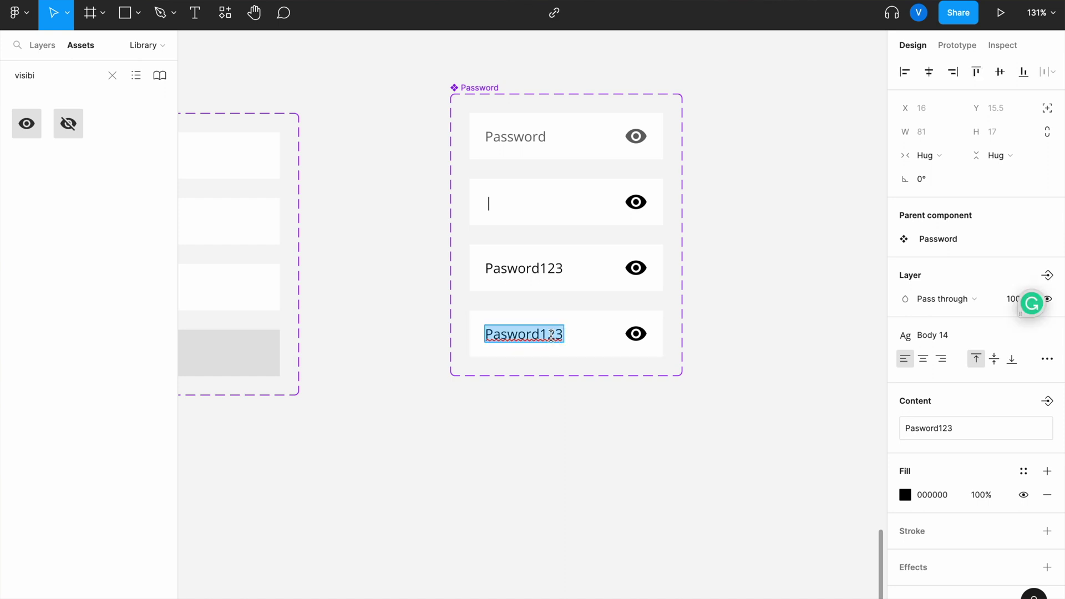
{"action": "type", "text": "**********"}
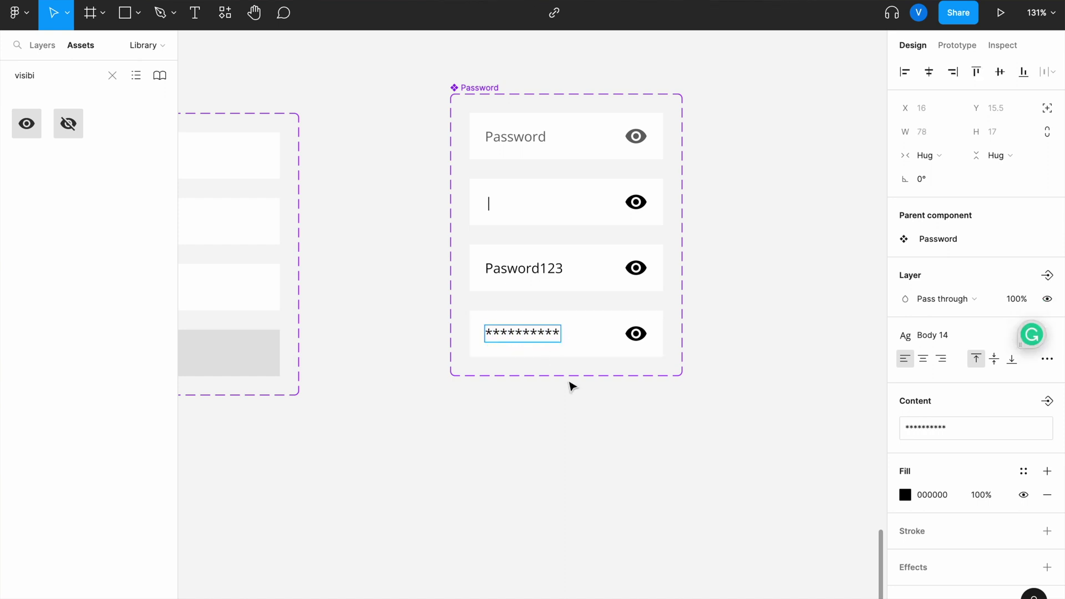
{"action": "key", "text": "Escape"}
- Swap the Hidden variant's eye icon for the visibility_off icon
{"action": "left_click", "coordinate": [638, 336]}
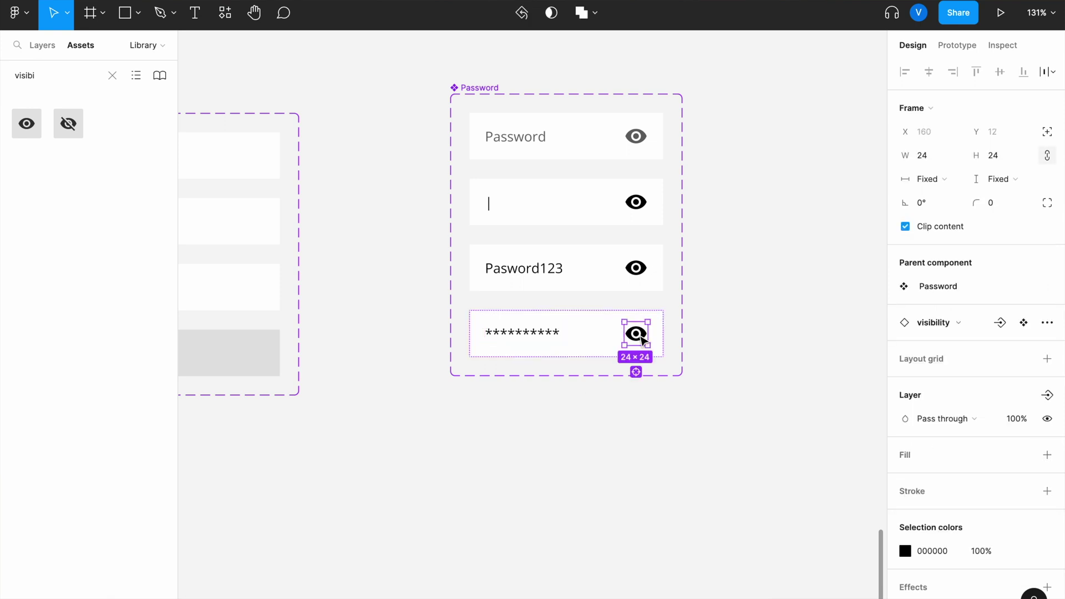
{"action": "left_click", "coordinate": [935, 323]}
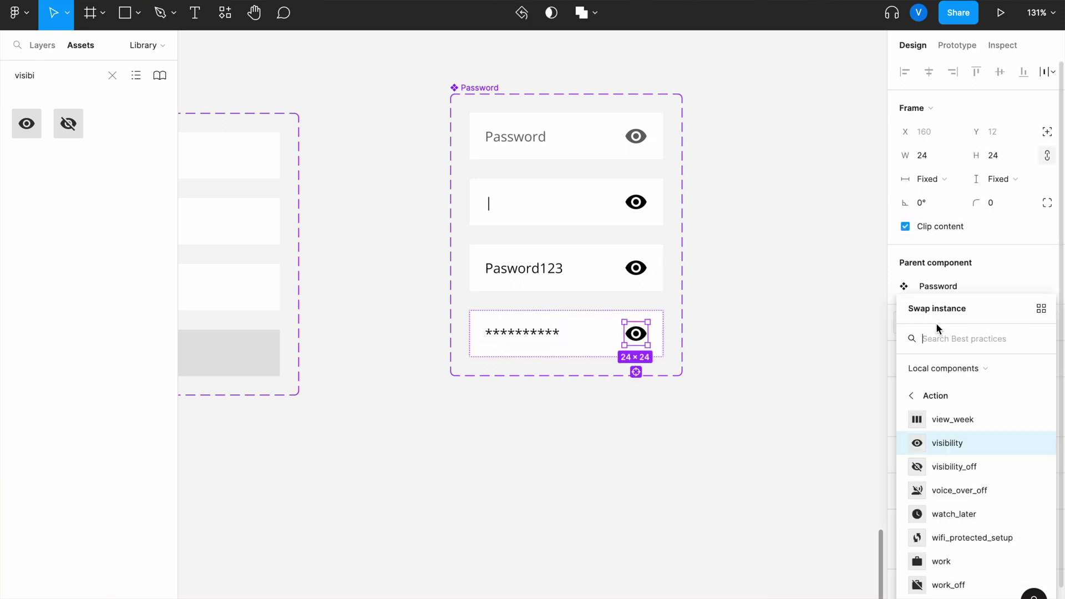
{"action": "left_click", "coordinate": [943, 465]}
{"action": "left_click", "coordinate": [683, 478]}
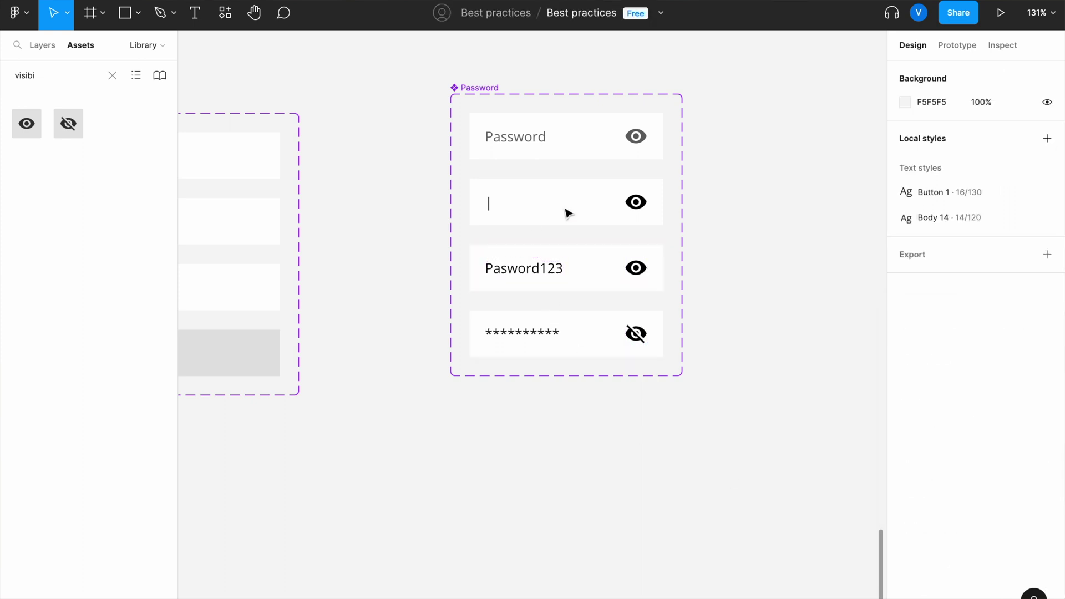
{"action": "left_click", "coordinate": [598, 341]}
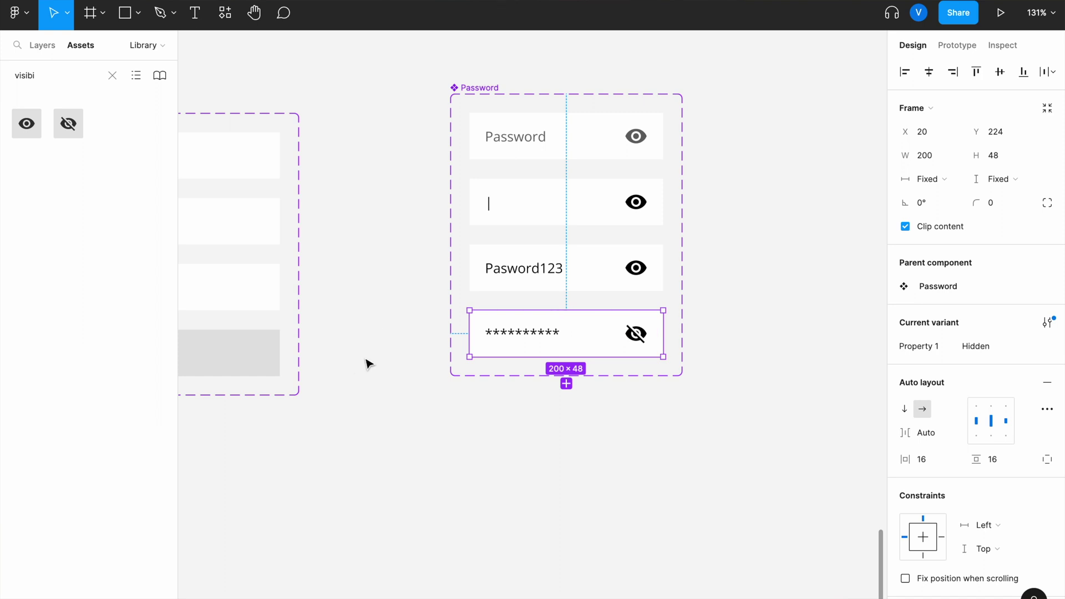
{"action": "scroll", "coordinate": [369, 364], "scroll_direction": "left", "scroll_amount": 5}
{"action": "scroll", "coordinate": [269, 352], "scroll_direction": "right", "scroll_amount": 5}
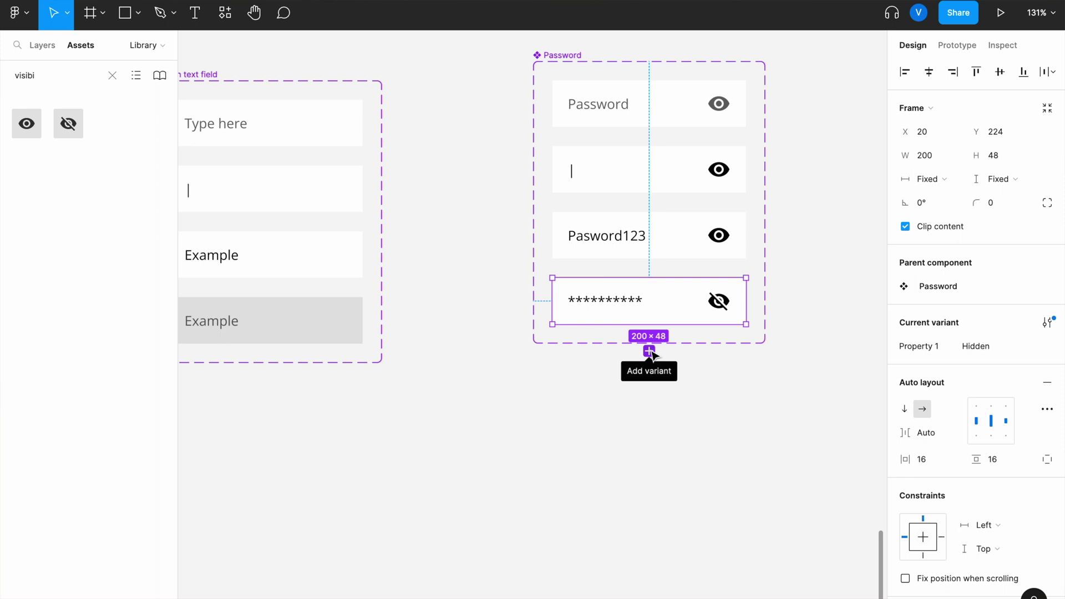
- Add a fifth Password variant named Disabled
{"action": "left_click", "coordinate": [649, 352]}
{"action": "scroll", "coordinate": [654, 351], "scroll_direction": "right", "scroll_amount": 3}
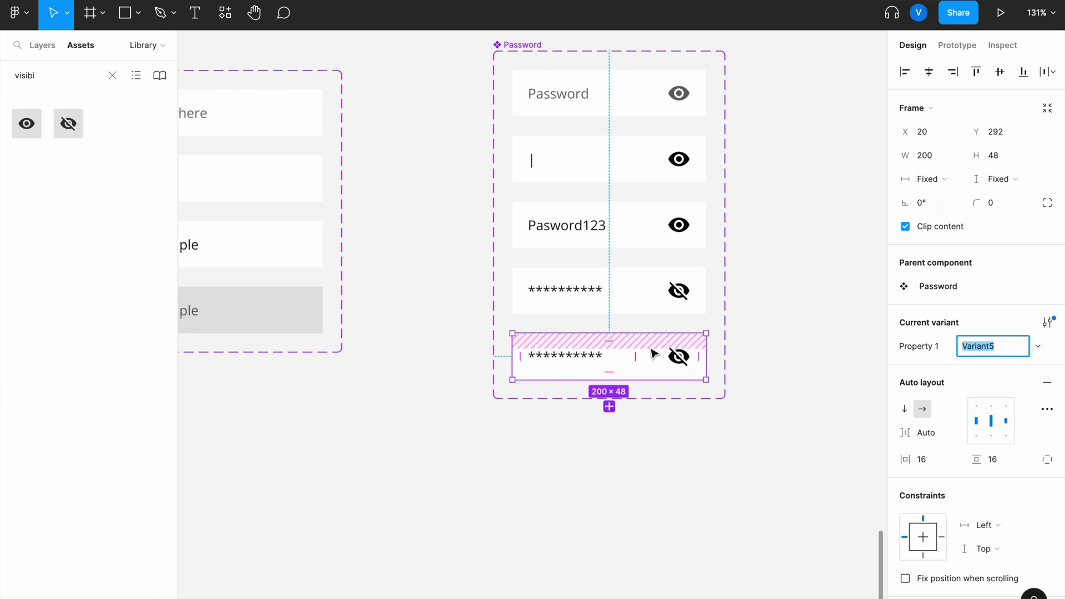
{"action": "type", "text": "Di"}
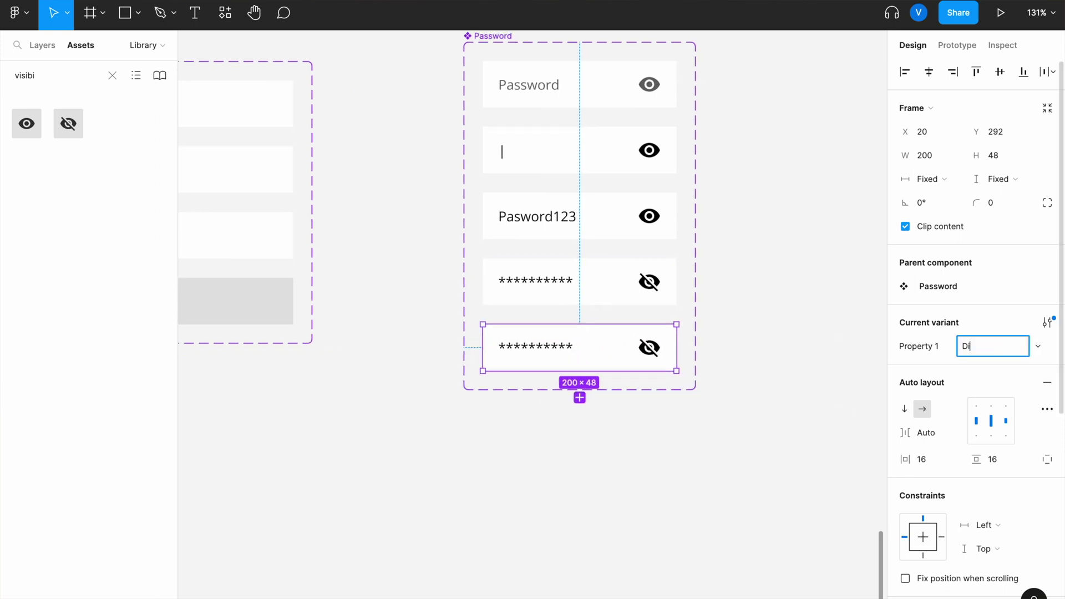
{"action": "type", "text": "sabled"}
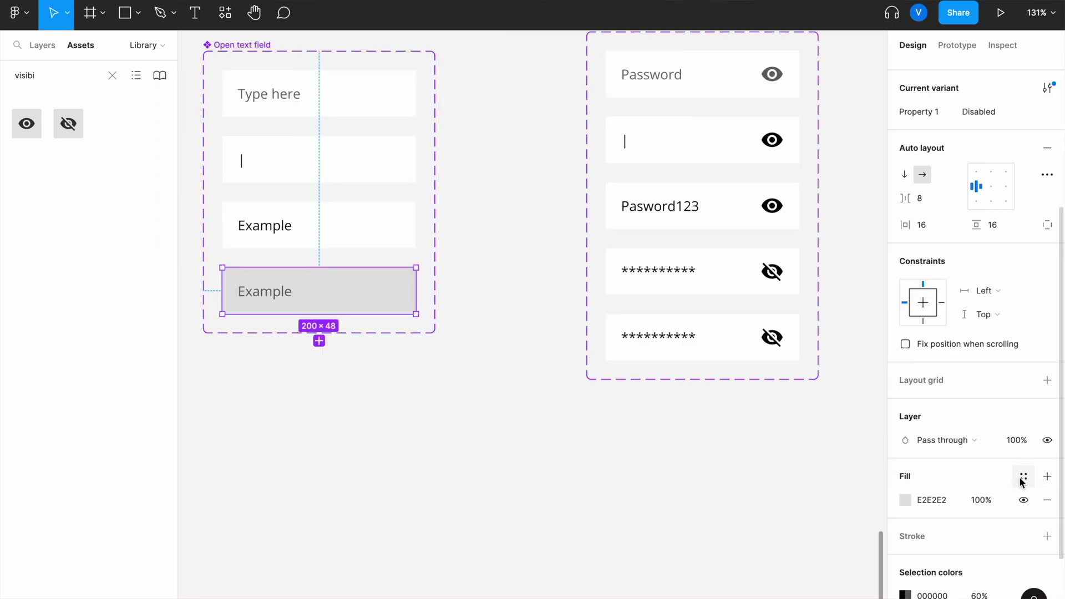
- Save the grey field fill as a new colour style named Disabled
{"action": "left_click", "coordinate": [1023, 475]}
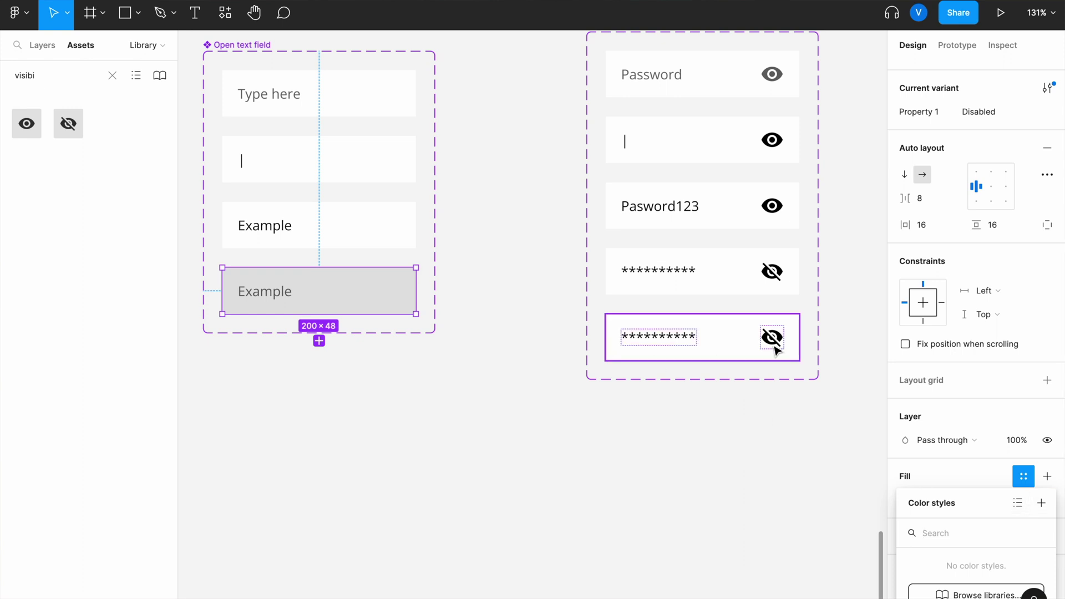
{"action": "left_click", "coordinate": [1041, 504]}
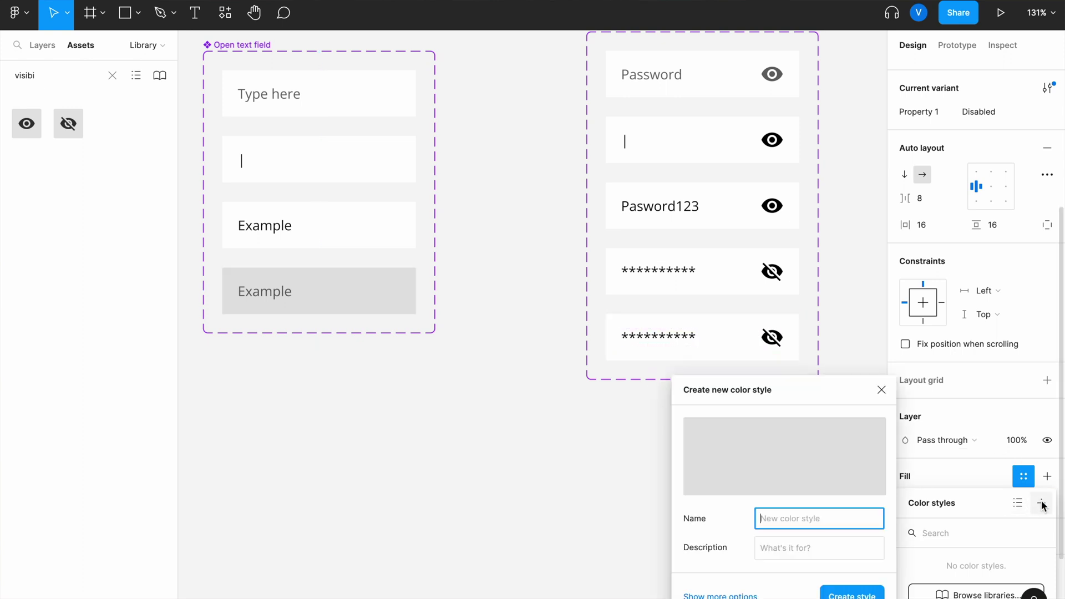
{"action": "type", "text": "Disabled"}
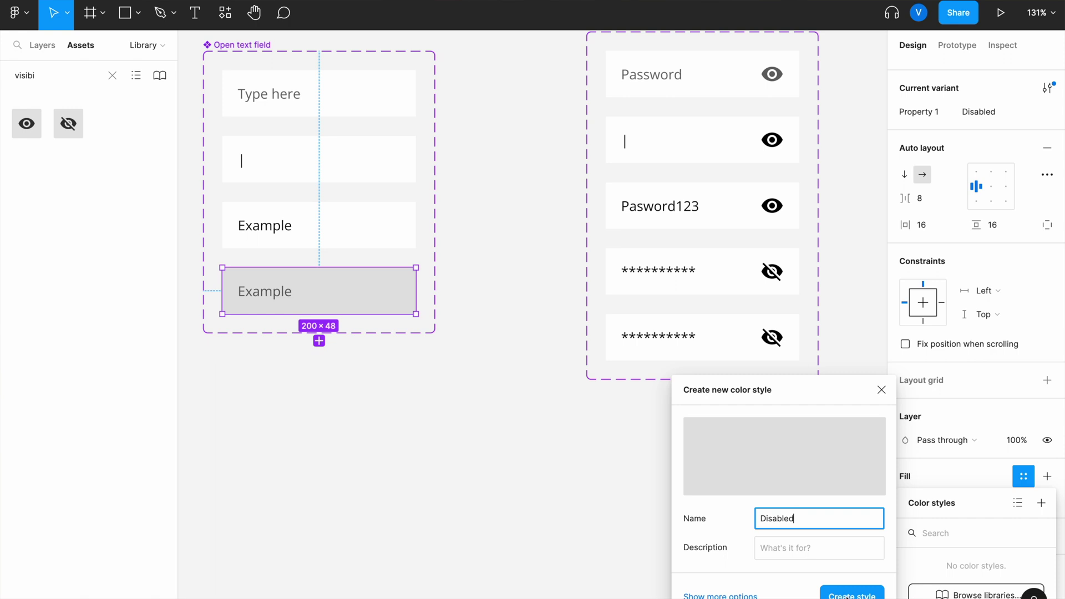
{"action": "left_click", "coordinate": [848, 595]}
{"action": "left_click", "coordinate": [727, 468]}
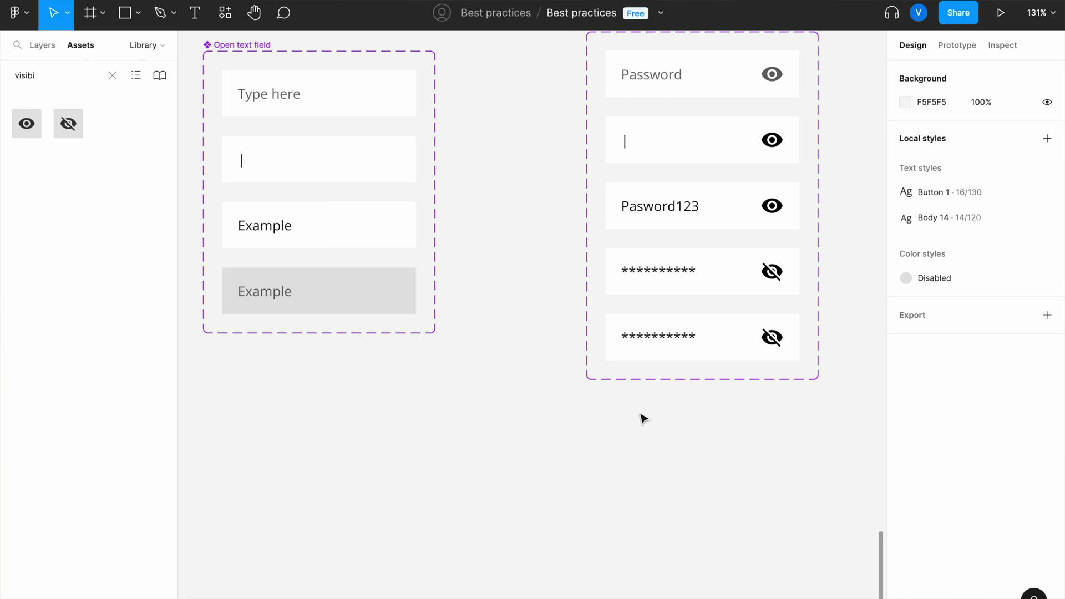
{"action": "scroll", "coordinate": [641, 418], "scroll_direction": "right", "scroll_amount": 2}
- Fill the bottom Disabled variant with the Disabled colour style
{"action": "left_click", "coordinate": [647, 342]}
{"action": "scroll", "coordinate": [927, 521], "scroll_direction": "down", "scroll_amount": 4}
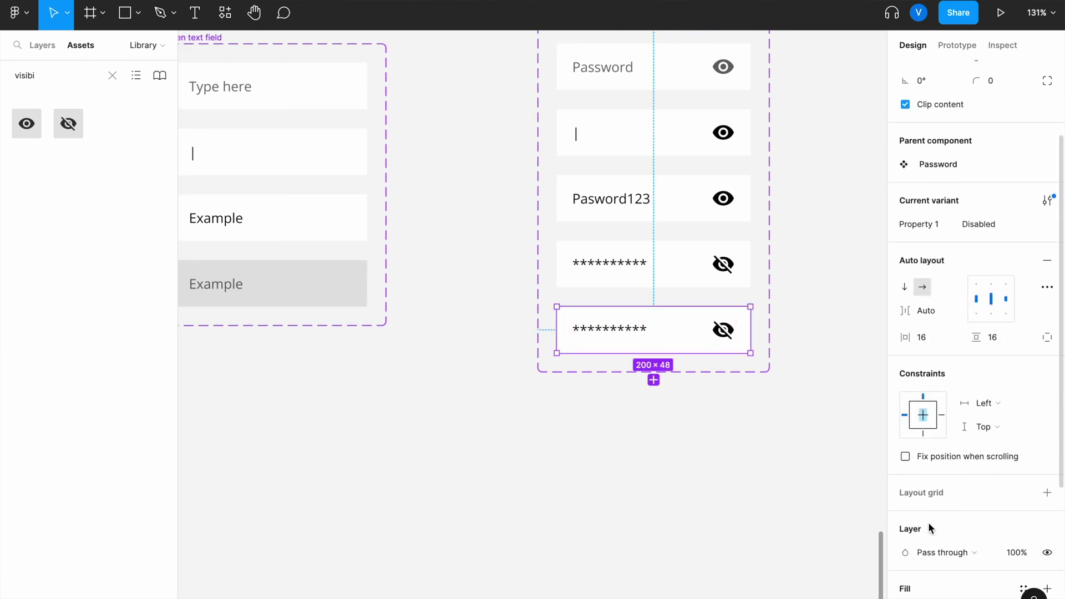
{"action": "left_click", "coordinate": [1023, 493]}
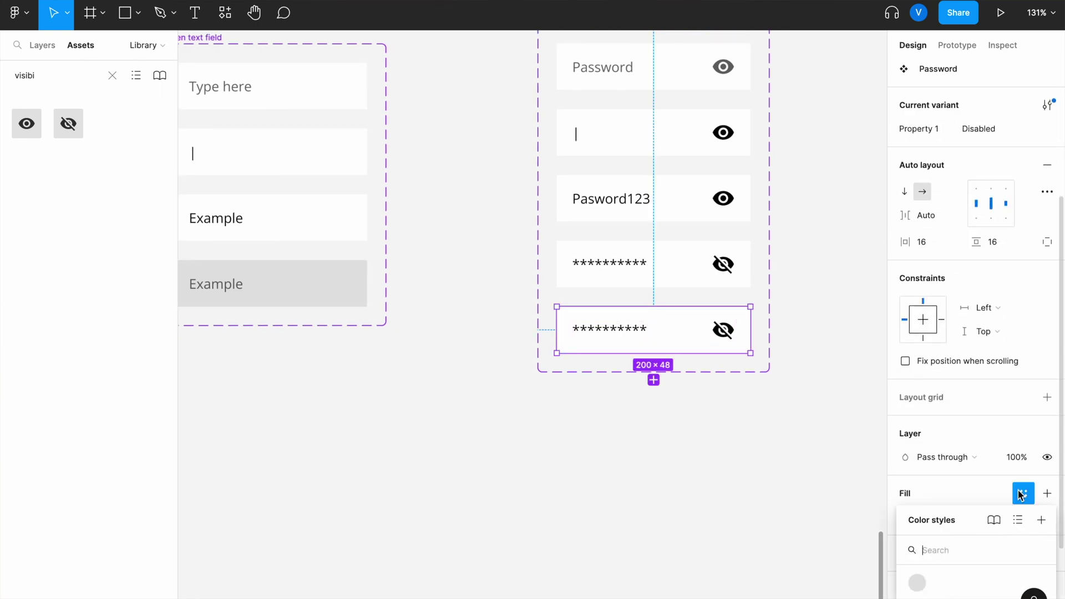
{"action": "left_click", "coordinate": [916, 584]}
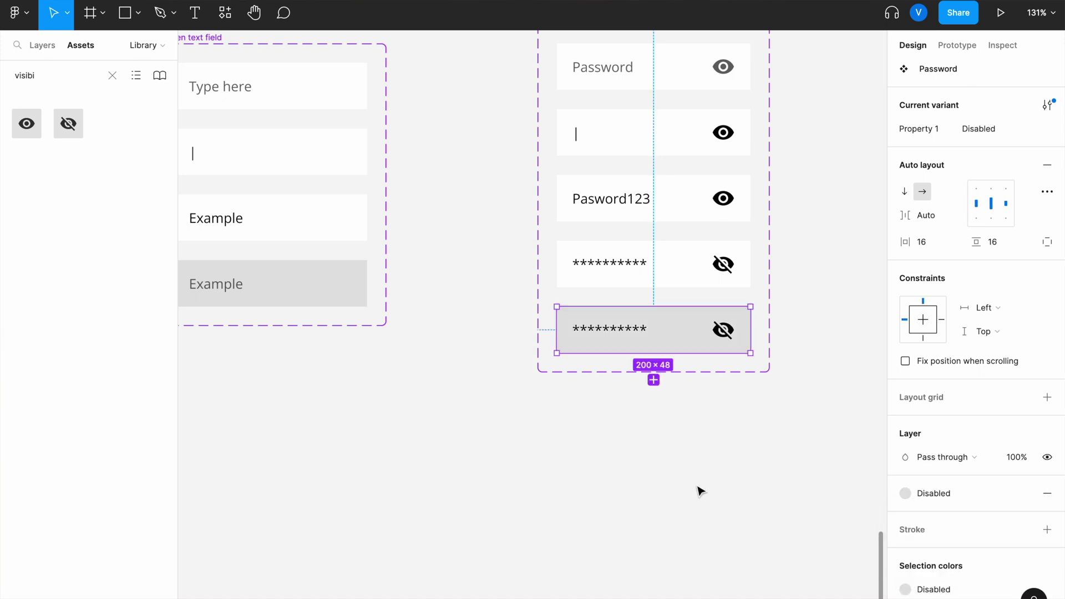
- Dim the masked text and crossed-out eye icon to 60% opacity
{"action": "double_click", "coordinate": [614, 335]}
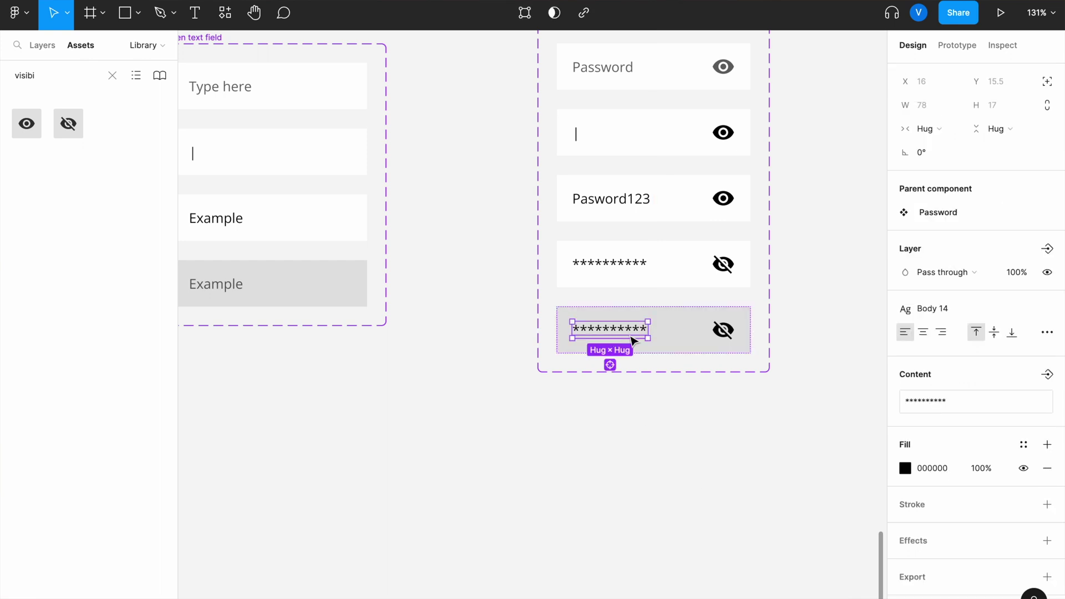
{"action": "left_click", "coordinate": [980, 464]}
{"action": "type", "text": "60"}
{"action": "key", "text": "Return"}
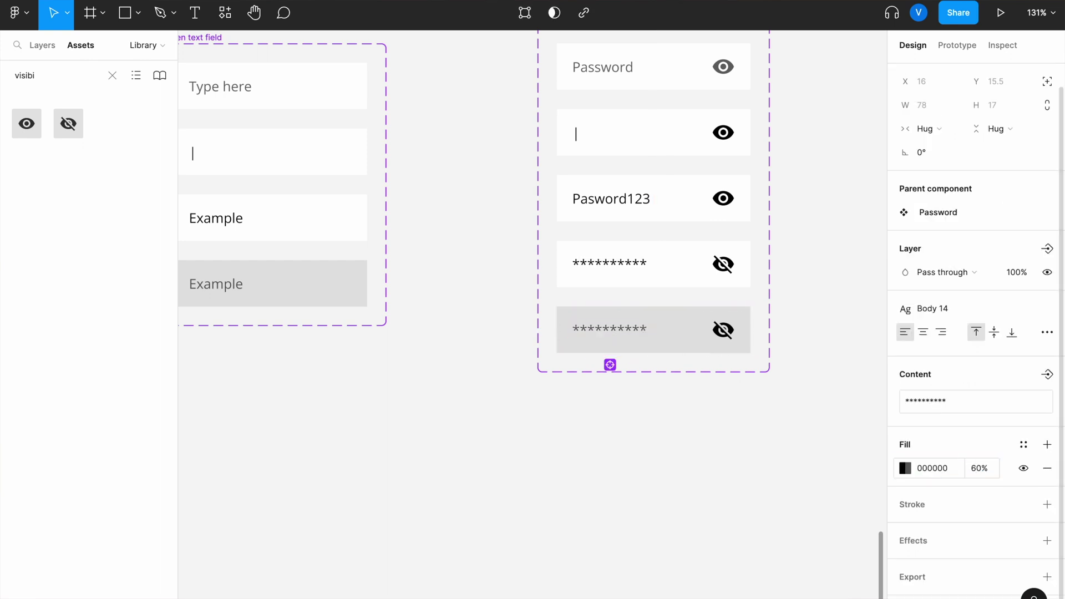
{"action": "left_click", "coordinate": [722, 332]}
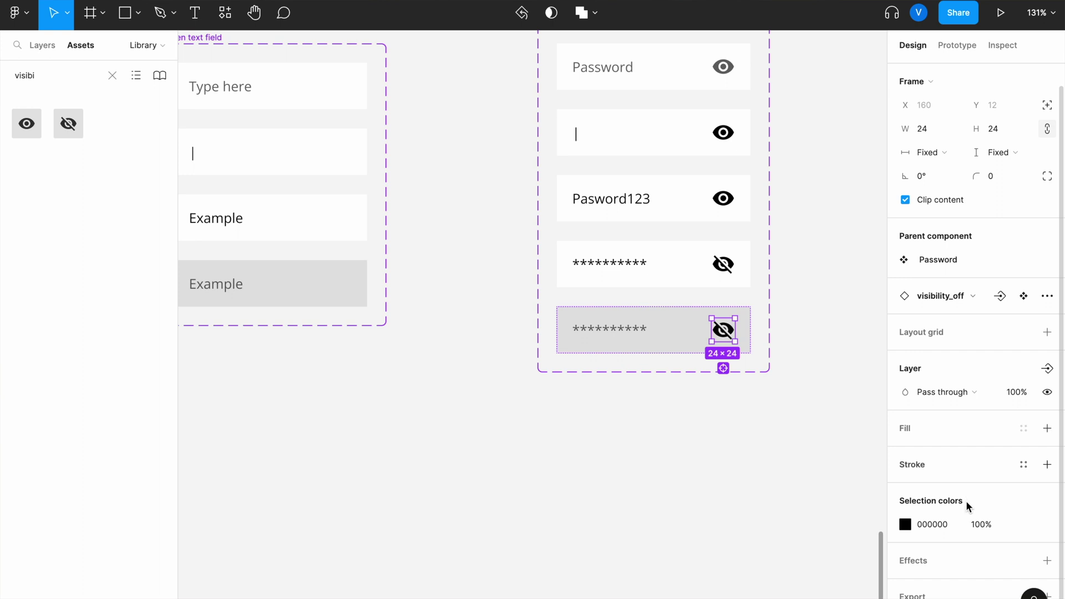
{"action": "left_click", "coordinate": [988, 526]}
{"action": "type", "text": "60"}
{"action": "left_click", "coordinate": [667, 442]}
- Zoom to fit and move the Password set closer to the text field set
{"action": "key", "text": "shift+1"}
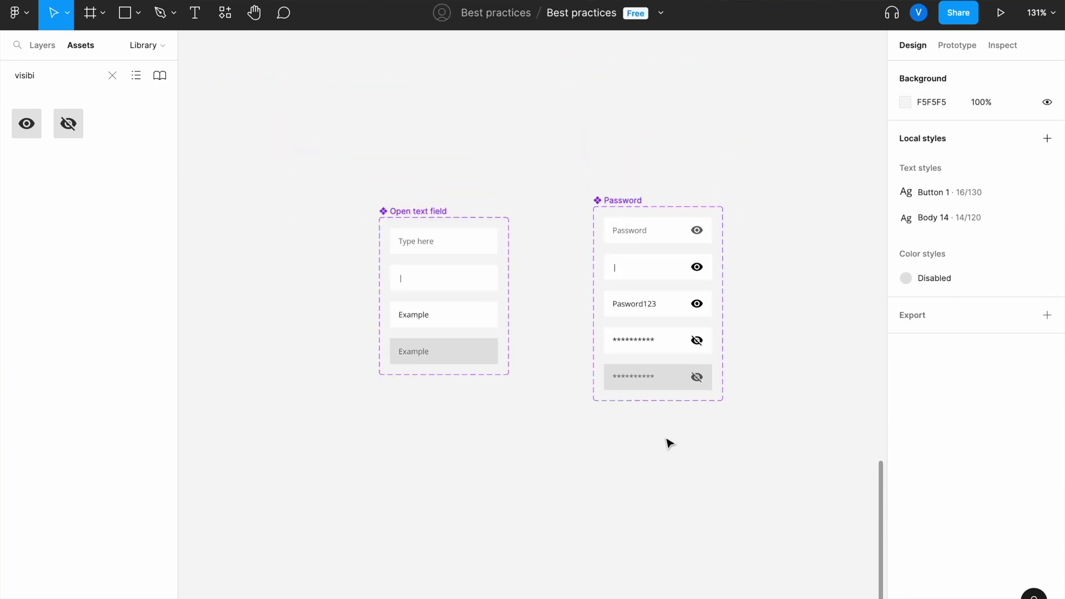
{"action": "left_click_drag", "start_coordinate": [608, 203], "coordinate": [549, 208]}
{"action": "scroll", "coordinate": [502, 202], "scroll_direction": "left", "scroll_amount": 3}
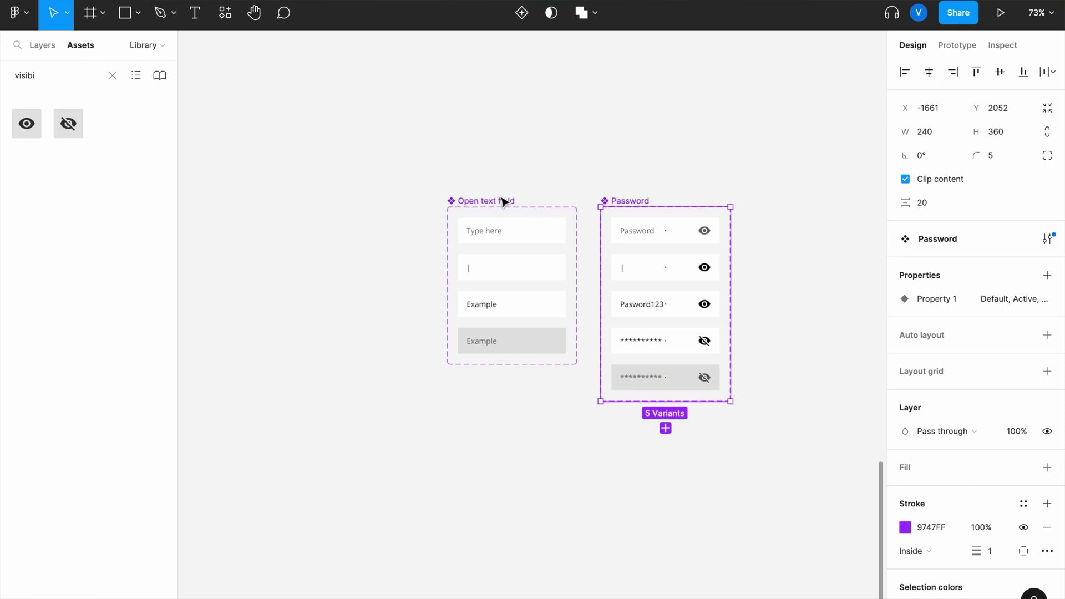
{"action": "left_click", "coordinate": [515, 161]}
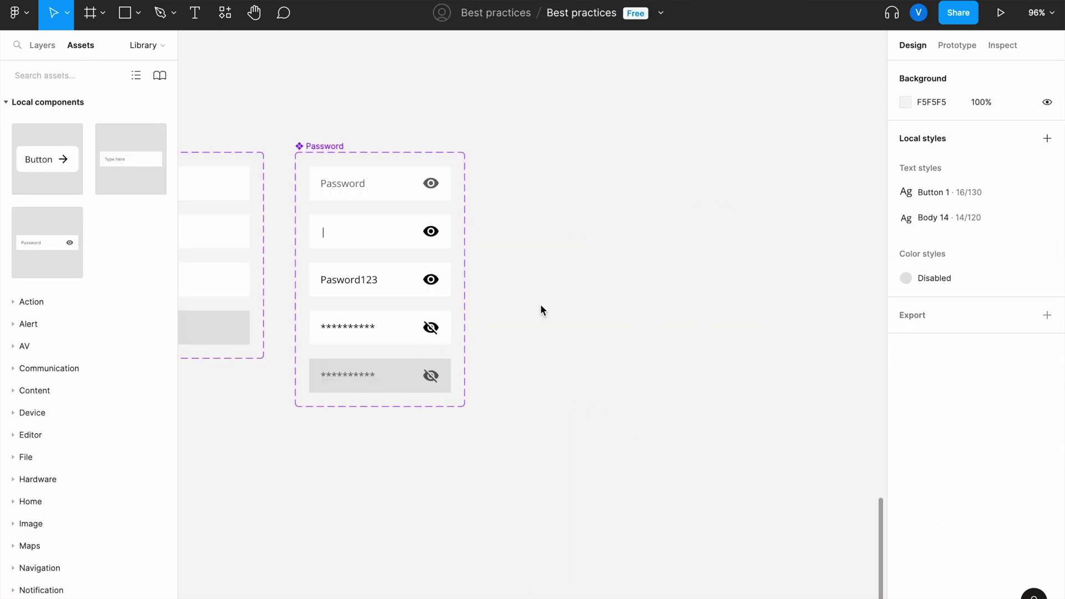
- Place a Password instance right of the set and duplicate it into four stacked copies
{"action": "scroll", "coordinate": [540, 304], "scroll_direction": "left", "scroll_amount": 3}
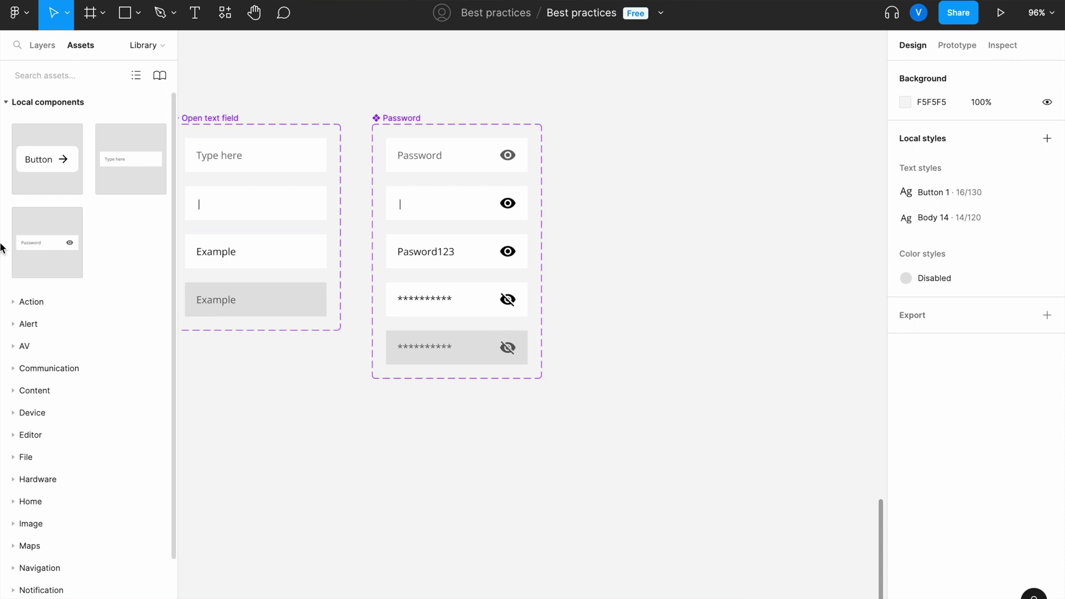
{"action": "left_click_drag", "start_coordinate": [46, 244], "coordinate": [690, 195]}
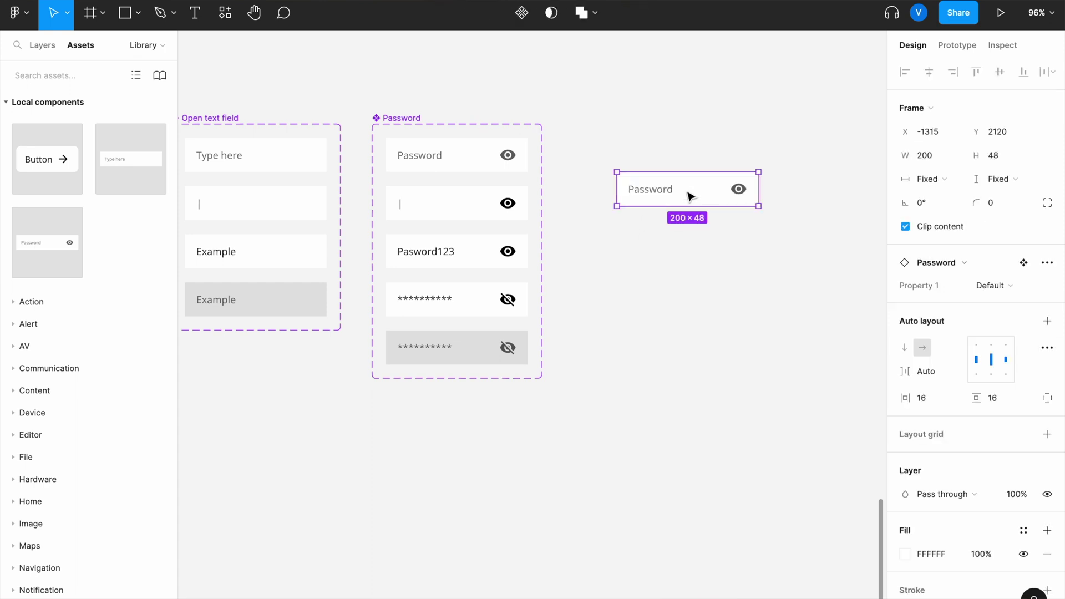
{"action": "scroll", "coordinate": [636, 189], "scroll_direction": "right", "scroll_amount": 4}
{"action": "scroll", "coordinate": [637, 190], "scroll_direction": "down", "scroll_amount": 1}
{"action": "left_click_drag", "start_coordinate": [599, 172], "coordinate": [597, 212]}
{"action": "key", "text": "ctrl+d"}
{"action": "left_click", "coordinate": [701, 231]}
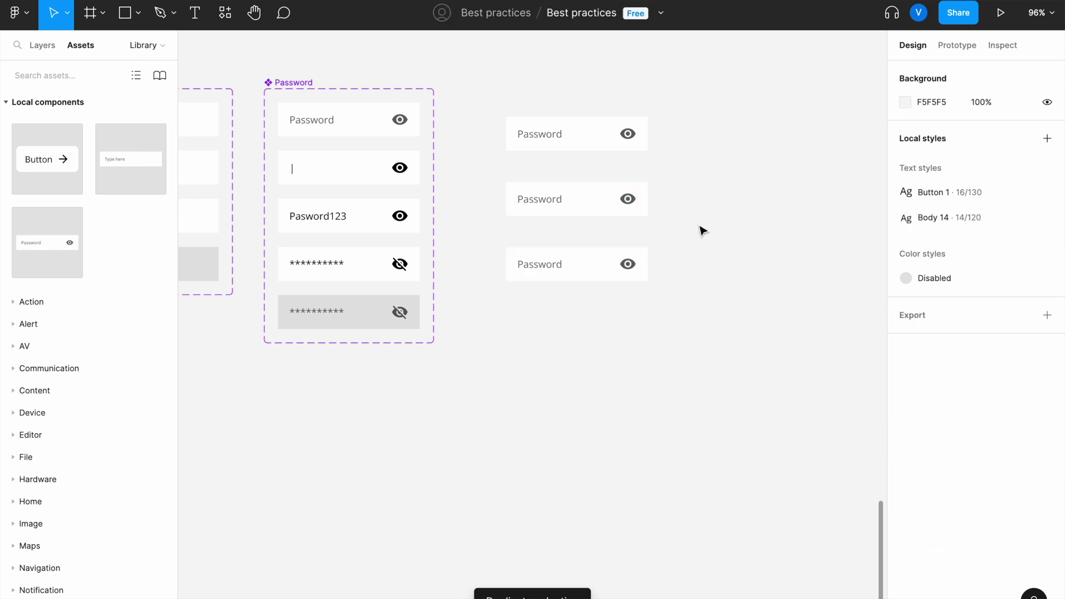
{"action": "left_click", "coordinate": [602, 269]}
{"action": "left_click_drag", "start_coordinate": [601, 270], "coordinate": [599, 316]}
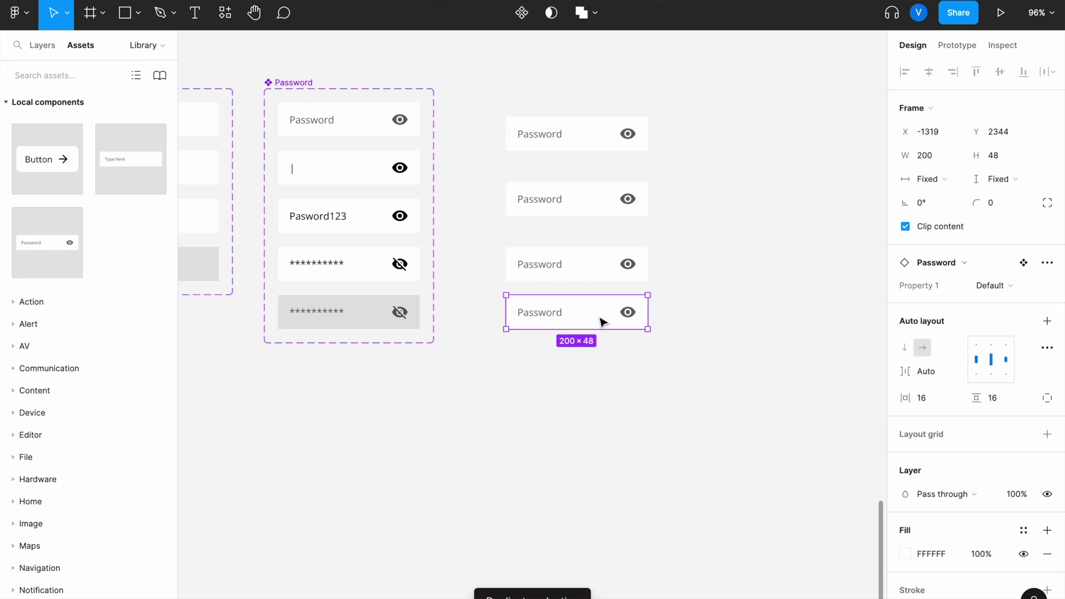
- Switch the second, third and fourth copies to Active, Value and Disabled, then select all four
{"action": "left_click", "coordinate": [605, 213]}
{"action": "left_click", "coordinate": [996, 286]}
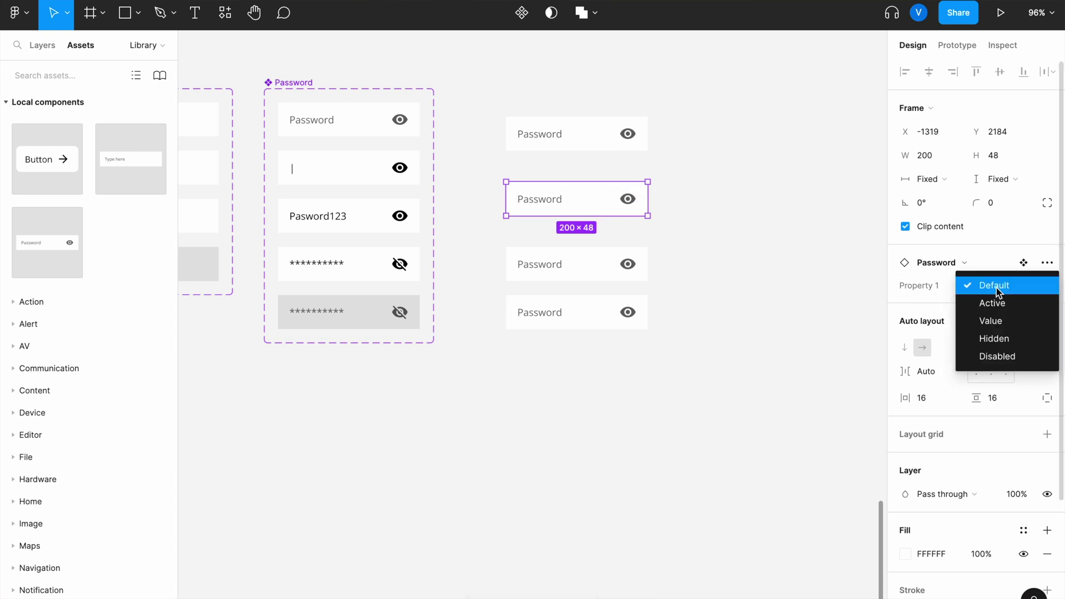
{"action": "left_click", "coordinate": [998, 302]}
{"action": "left_click", "coordinate": [605, 275]}
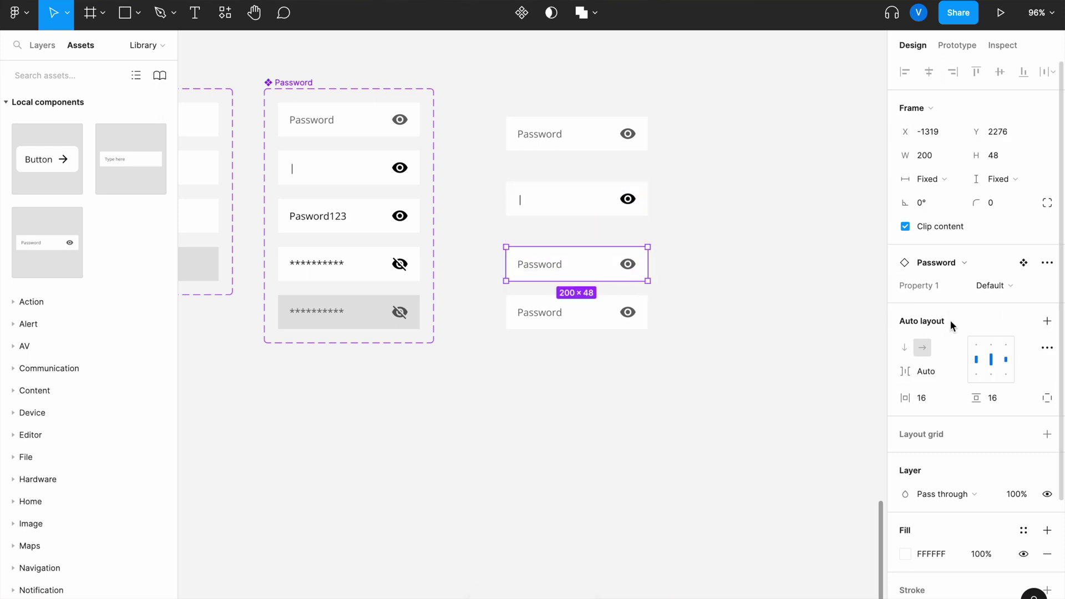
{"action": "left_click", "coordinate": [1021, 286]}
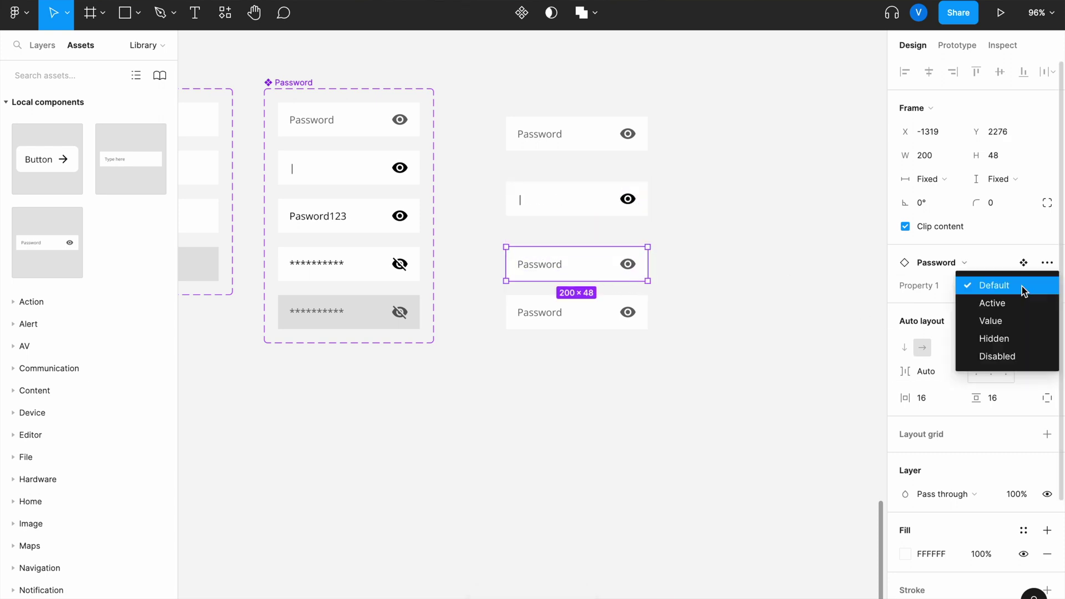
{"action": "left_click", "coordinate": [1018, 321]}
{"action": "left_click", "coordinate": [622, 338]}
{"action": "left_click", "coordinate": [612, 329]}
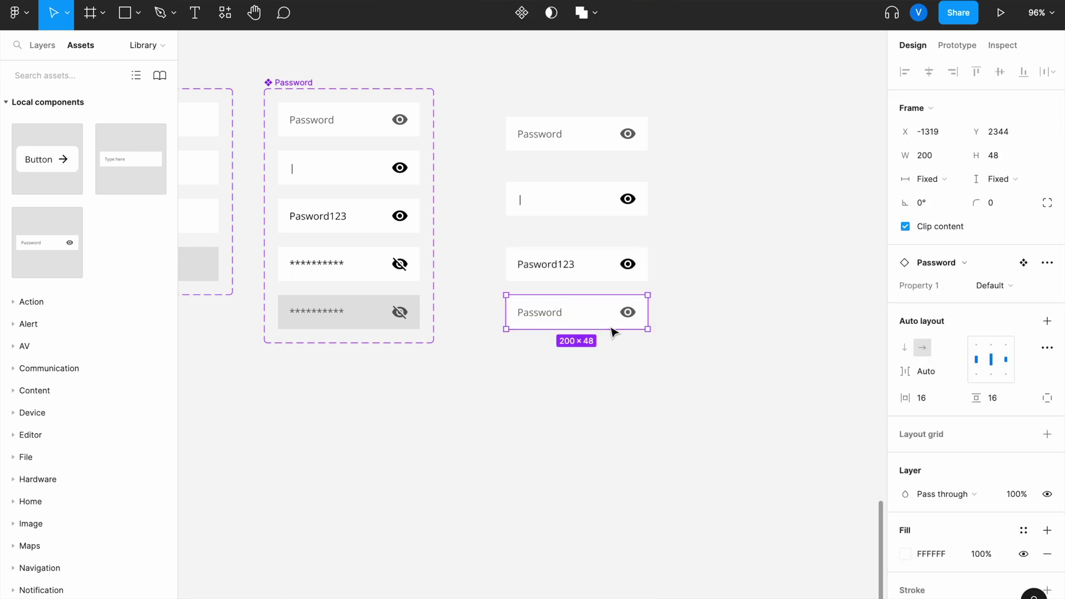
{"action": "left_click", "coordinate": [993, 286]}
{"action": "left_click", "coordinate": [1006, 351]}
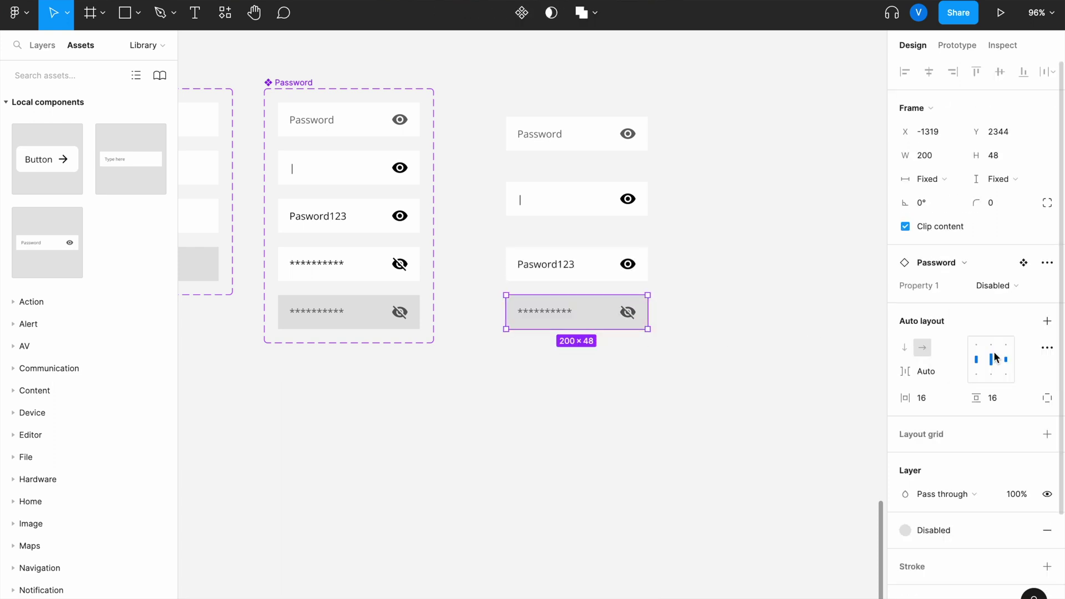
{"action": "left_click", "coordinate": [744, 336]}
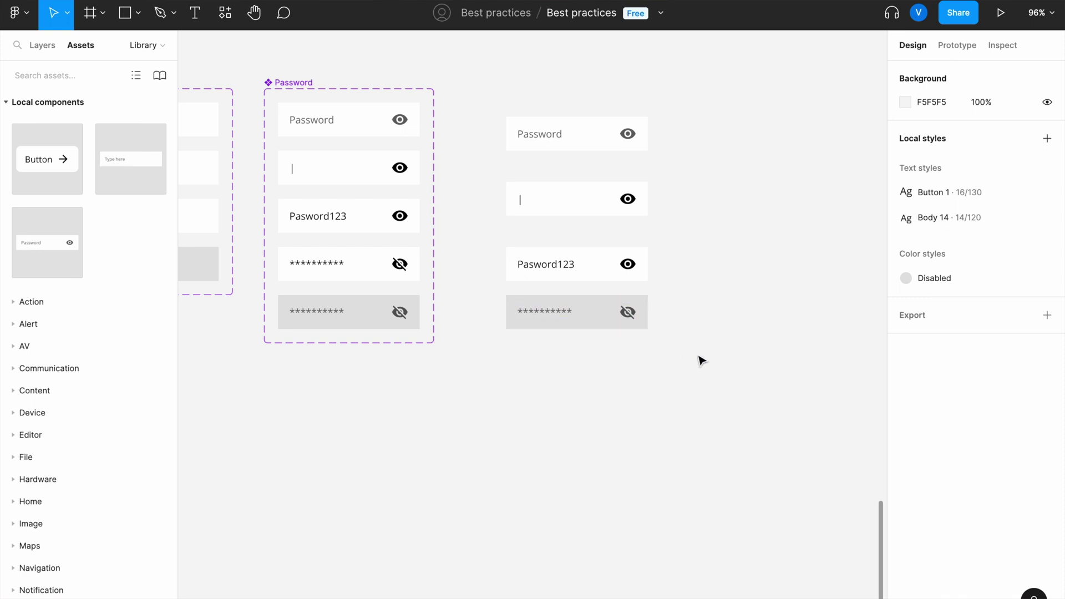
{"action": "left_click_drag", "start_coordinate": [711, 370], "coordinate": [495, 106]}
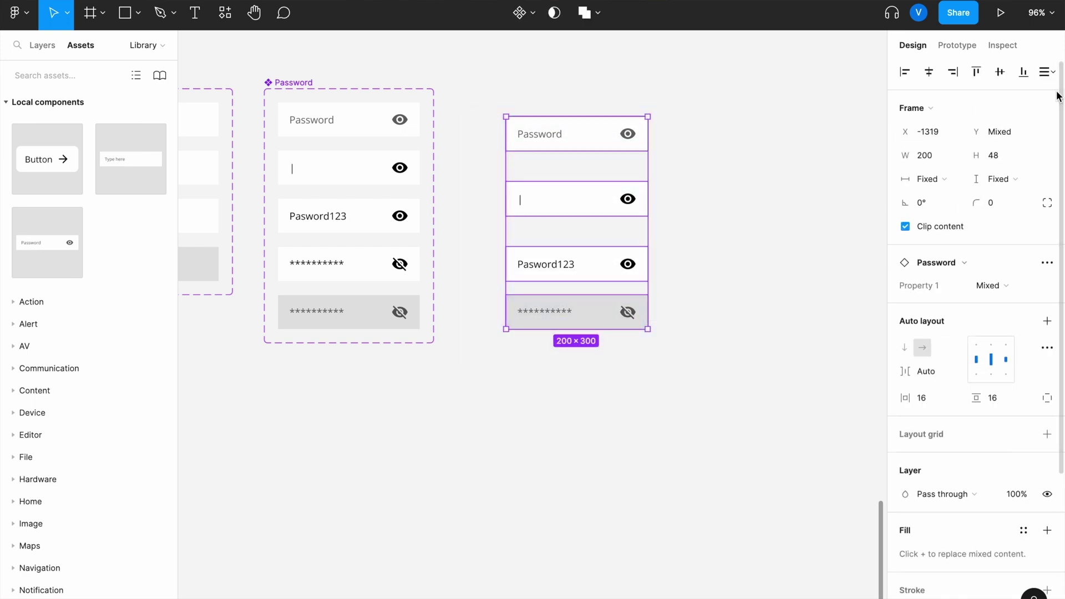
- Space the four instances evenly at 36 vertically and detach them from the Password component
{"action": "left_click", "coordinate": [1047, 71]}
{"action": "left_click", "coordinate": [969, 121]}
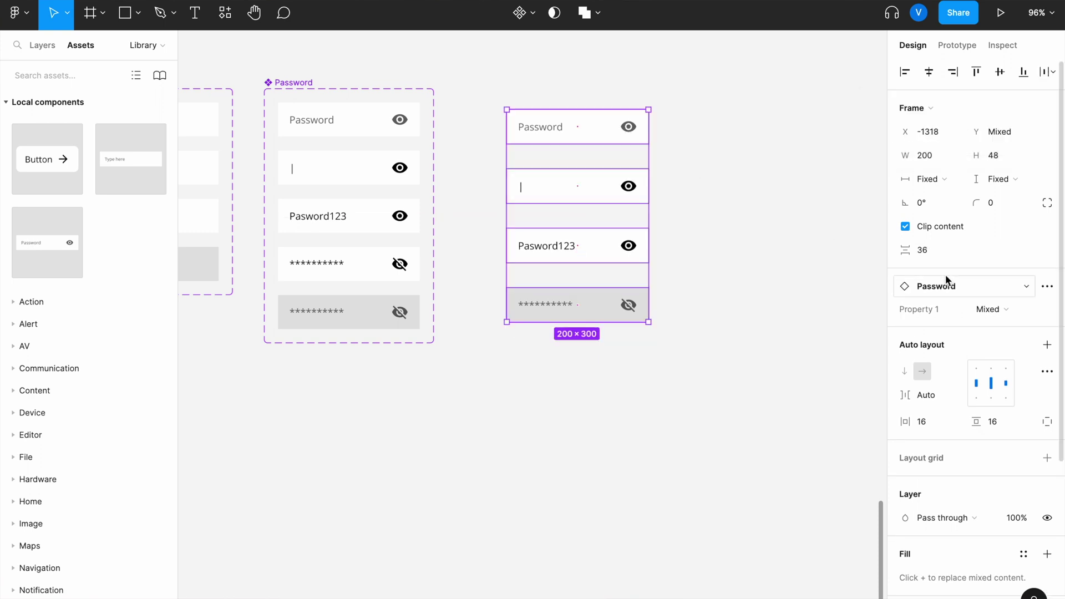
{"action": "left_click", "coordinate": [1046, 286]}
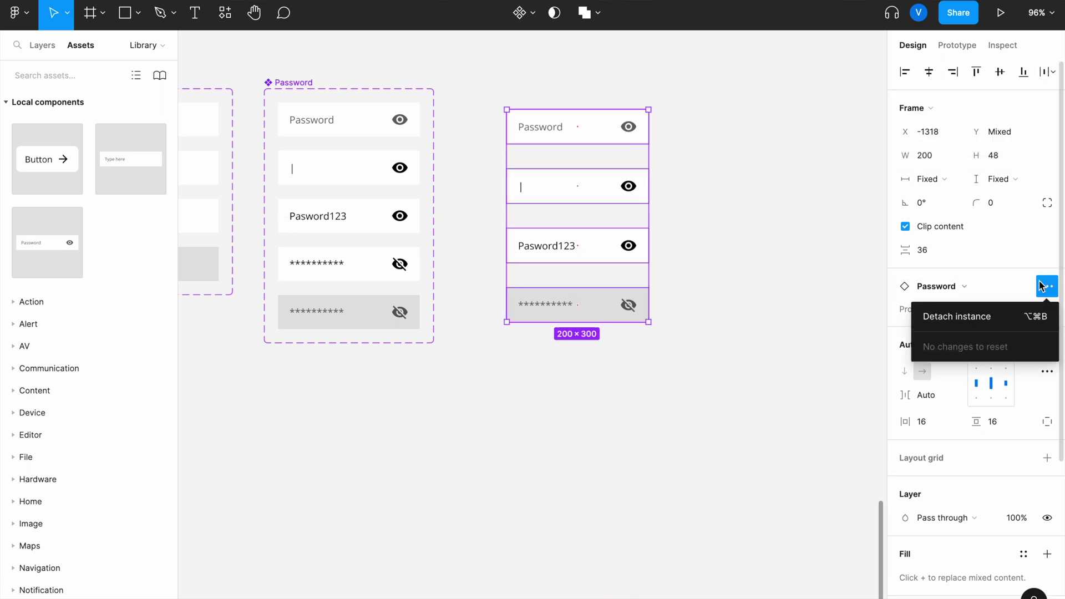
{"action": "left_click", "coordinate": [977, 321]}
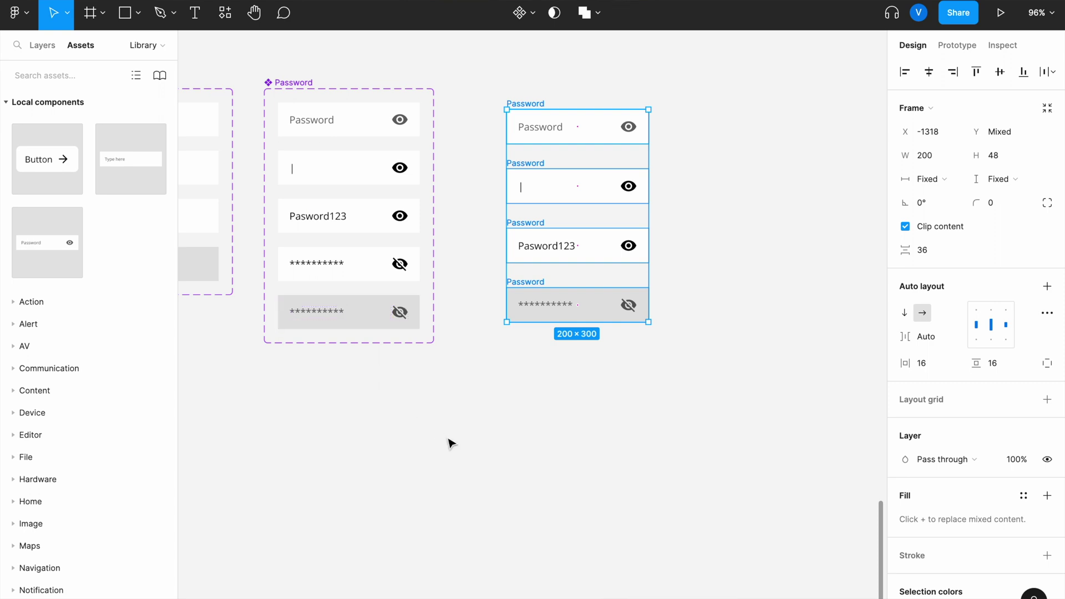
{"action": "left_click", "coordinate": [470, 173]}
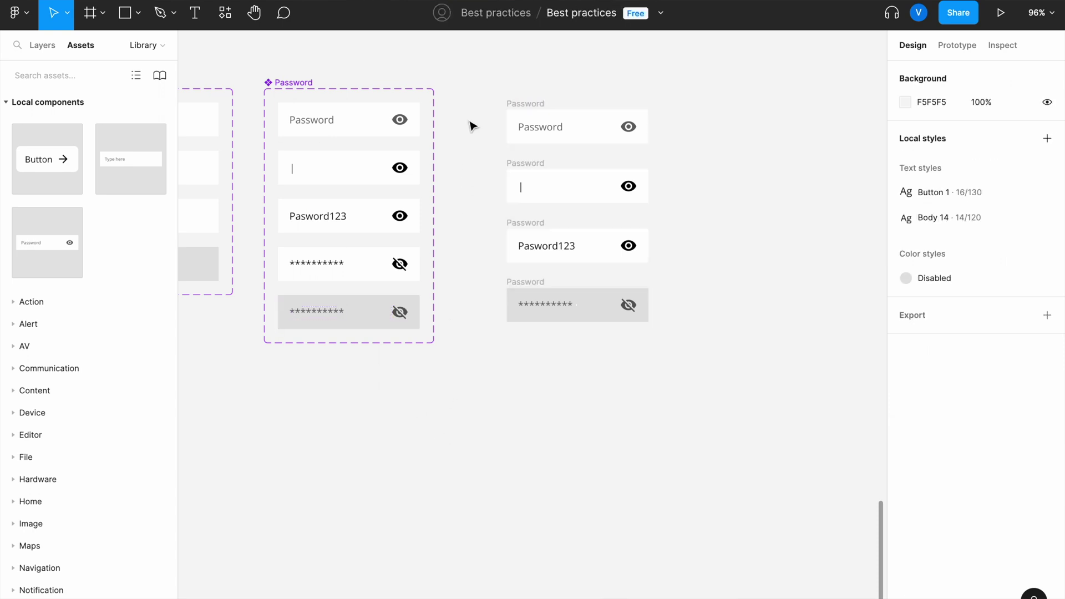
- Combine the four detached frames into a component set and rename it 'Dropdown field'
{"action": "left_click_drag", "start_coordinate": [468, 89], "coordinate": [763, 356]}
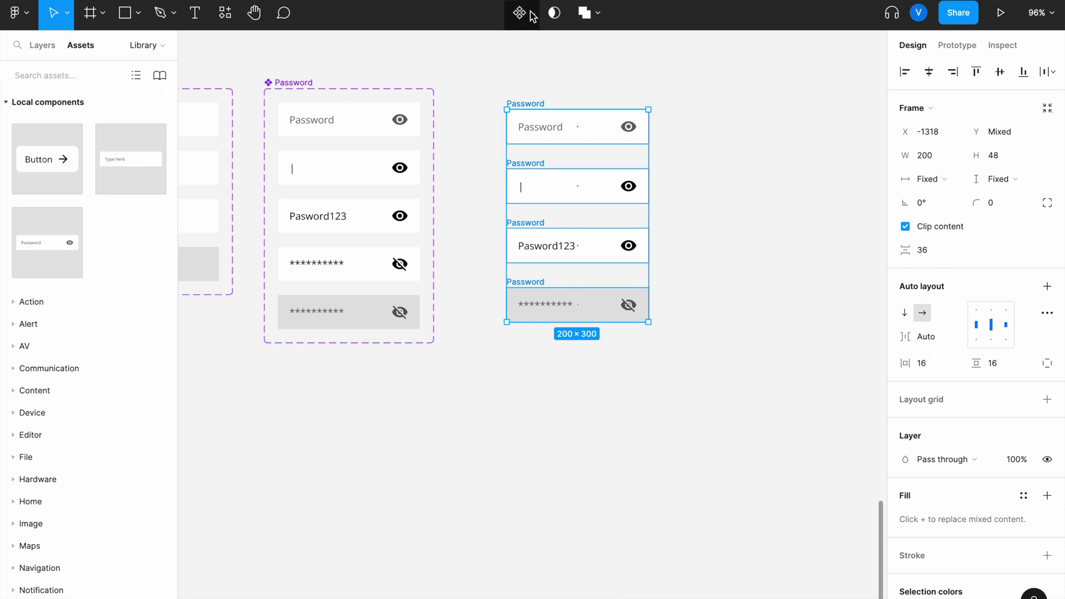
{"action": "left_click", "coordinate": [533, 17]}
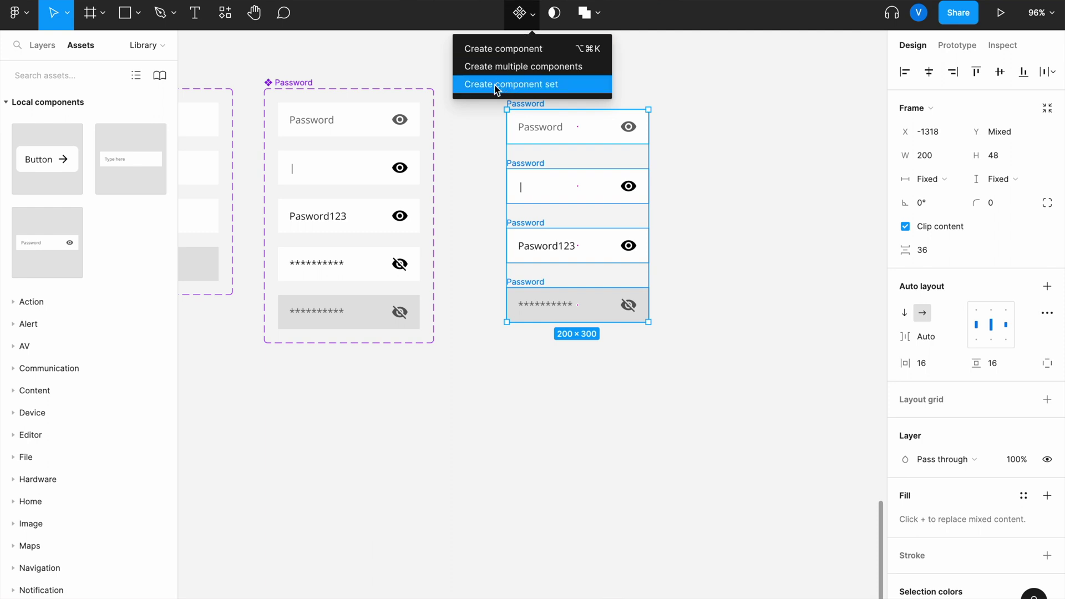
{"action": "left_click", "coordinate": [559, 85]}
{"action": "left_click", "coordinate": [523, 90]}
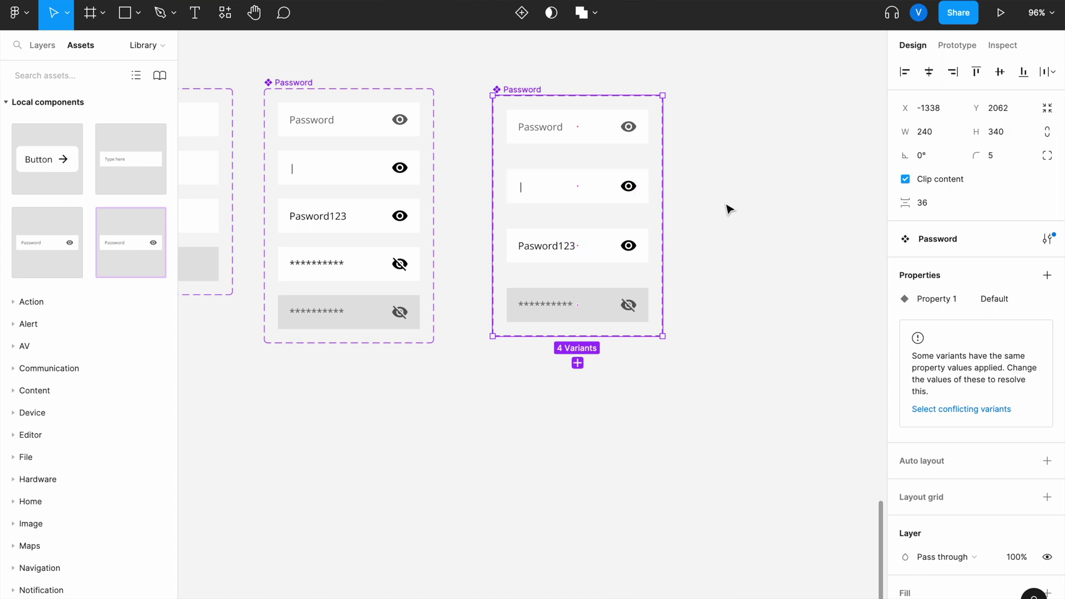
{"action": "double_click", "coordinate": [523, 88]}
{"action": "type", "text": "Dropdown "}
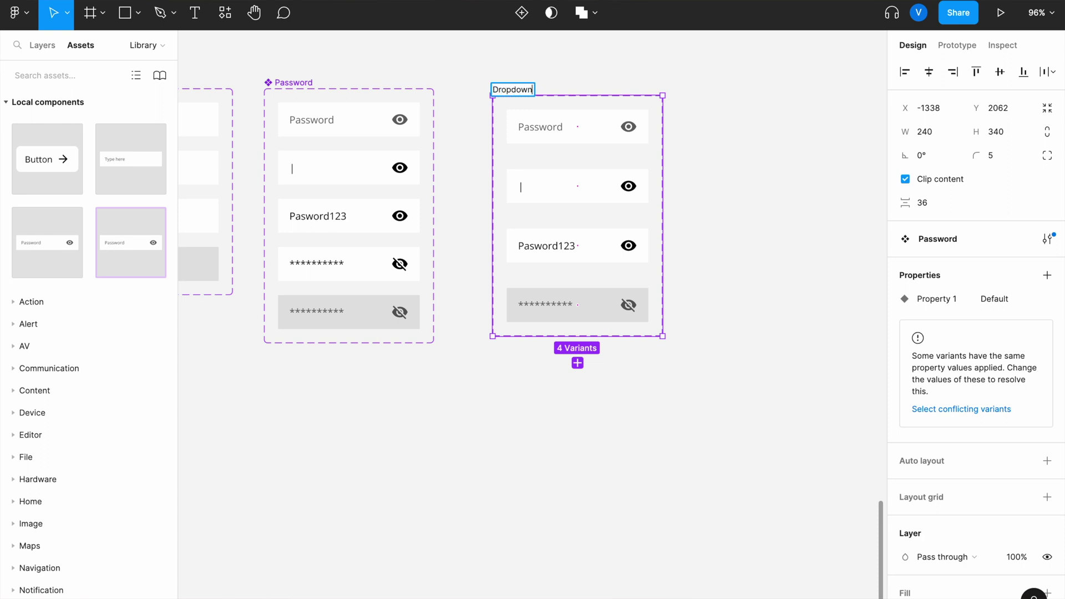
{"action": "type", "text": "field"}
{"action": "left_click", "coordinate": [703, 142]}
{"action": "left_click", "coordinate": [510, 92]}
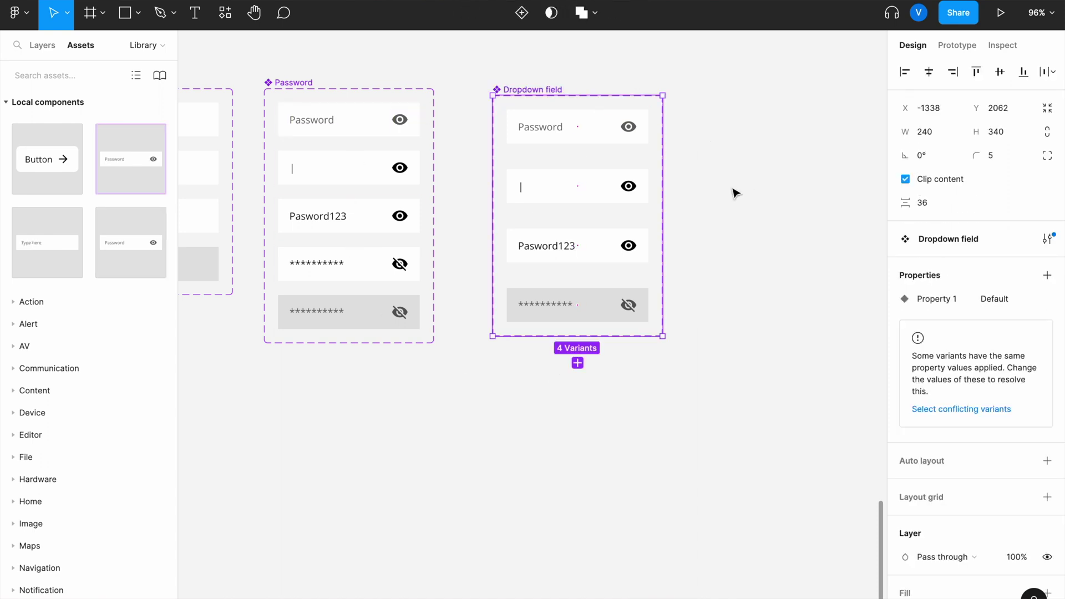
- Set the second, third and fourth variants' Property 1 to Active, Value and Disabled
{"action": "left_click", "coordinate": [574, 138]}
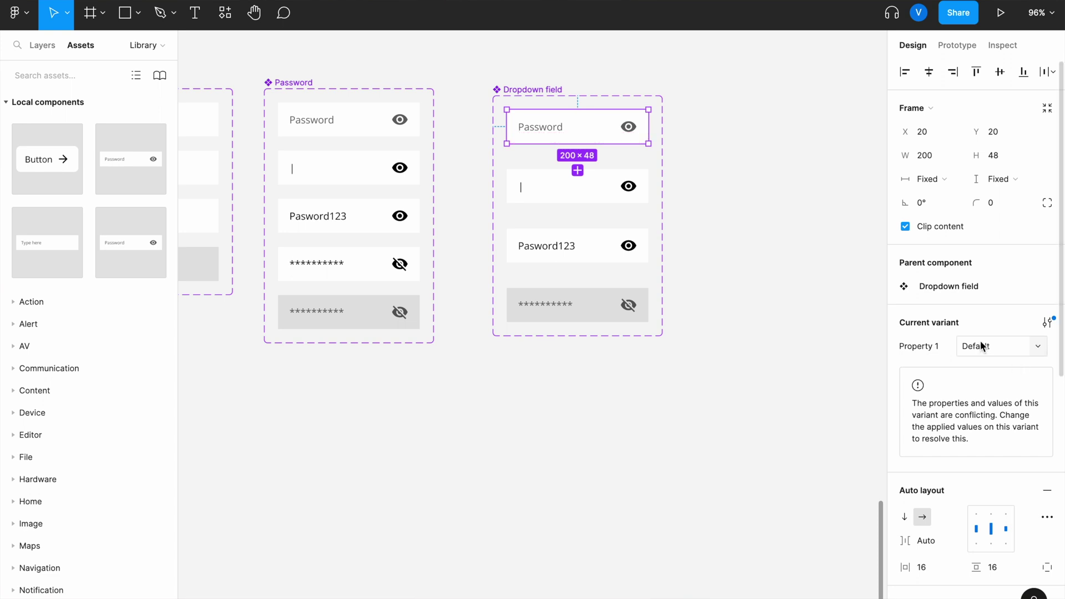
{"action": "left_click", "coordinate": [605, 201]}
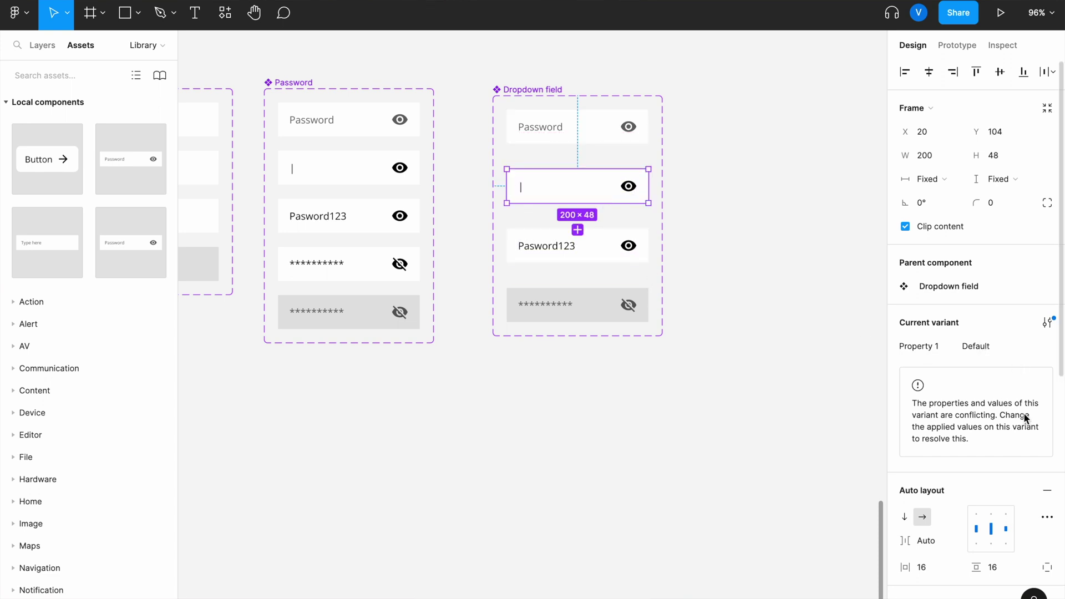
{"action": "left_click", "coordinate": [989, 352]}
{"action": "type", "text": "Act"}
{"action": "left_click", "coordinate": [610, 247]}
{"action": "left_click", "coordinate": [997, 347]}
{"action": "type", "text": "Value"}
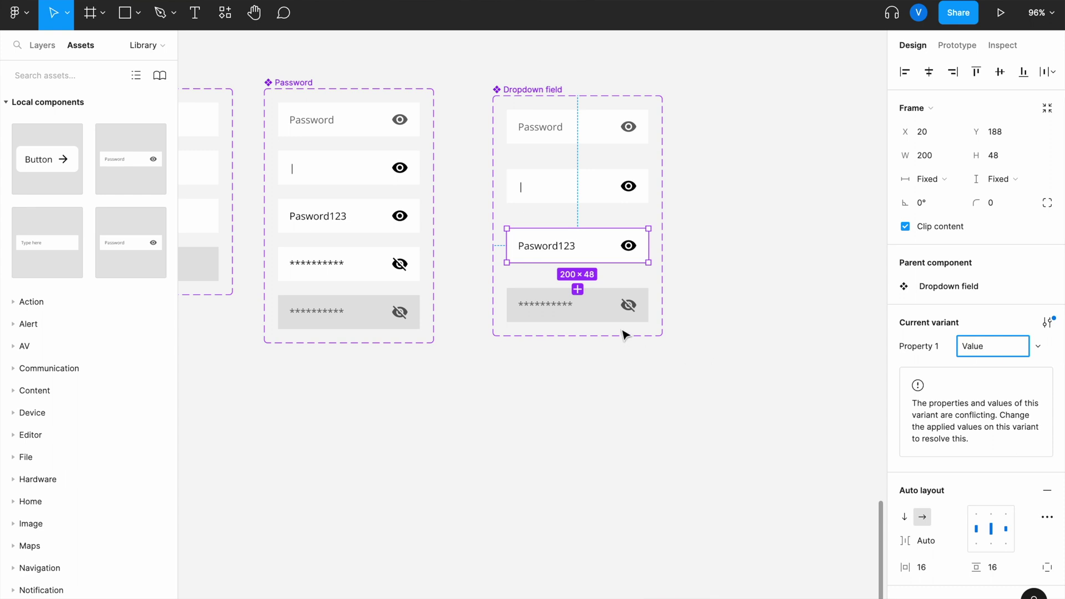
{"action": "left_click", "coordinate": [630, 319]}
{"action": "left_click", "coordinate": [995, 348]}
{"action": "type", "text": "Disabled"}
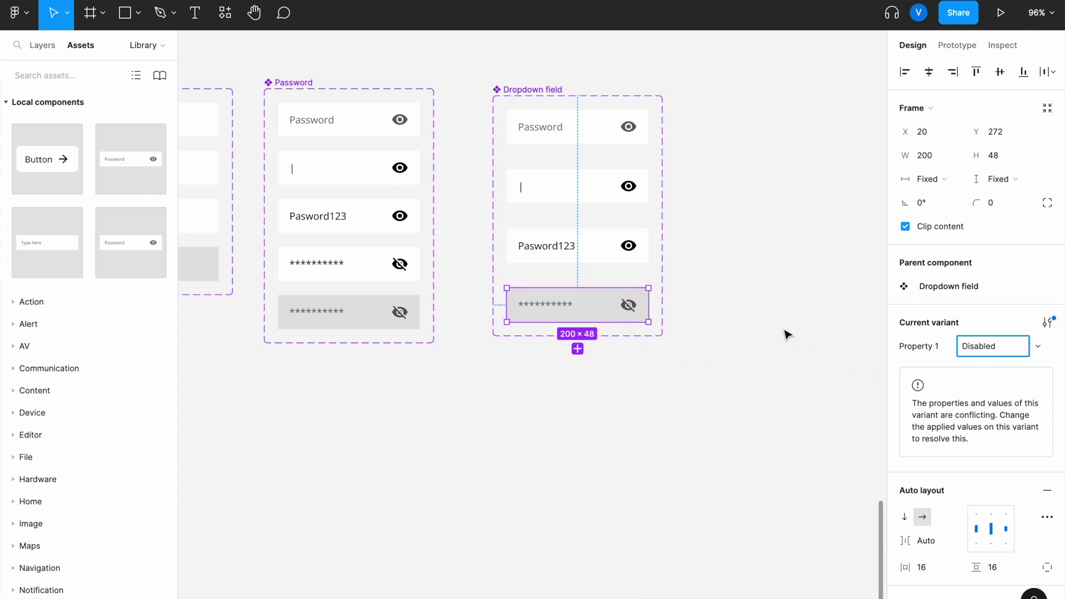
{"action": "left_click", "coordinate": [784, 334]}
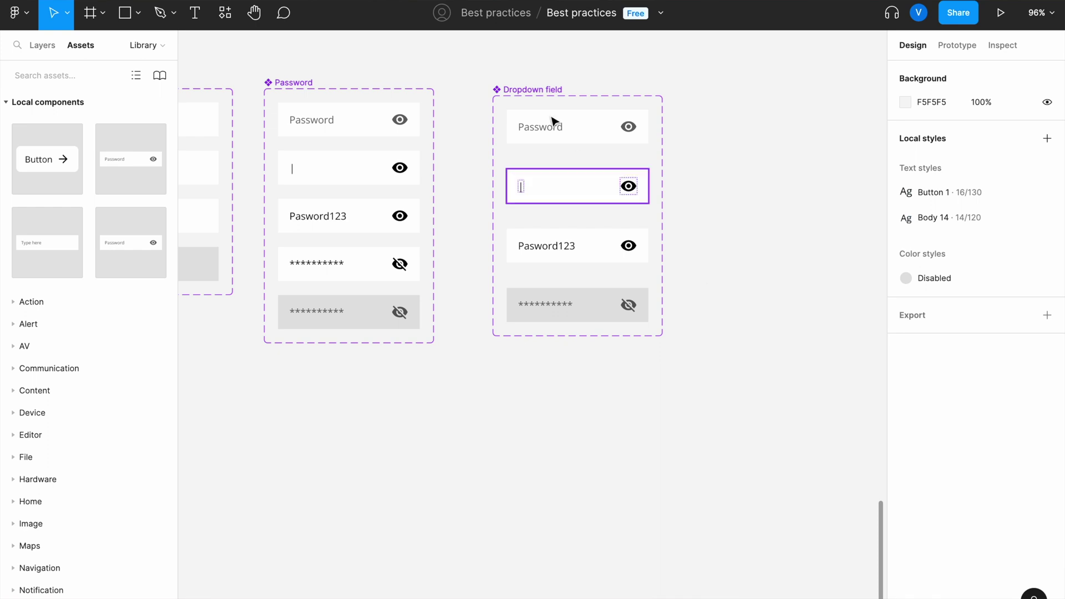
- Move the Dropdown field set to Y 2052, level with the Password set
{"action": "left_click", "coordinate": [527, 88]}
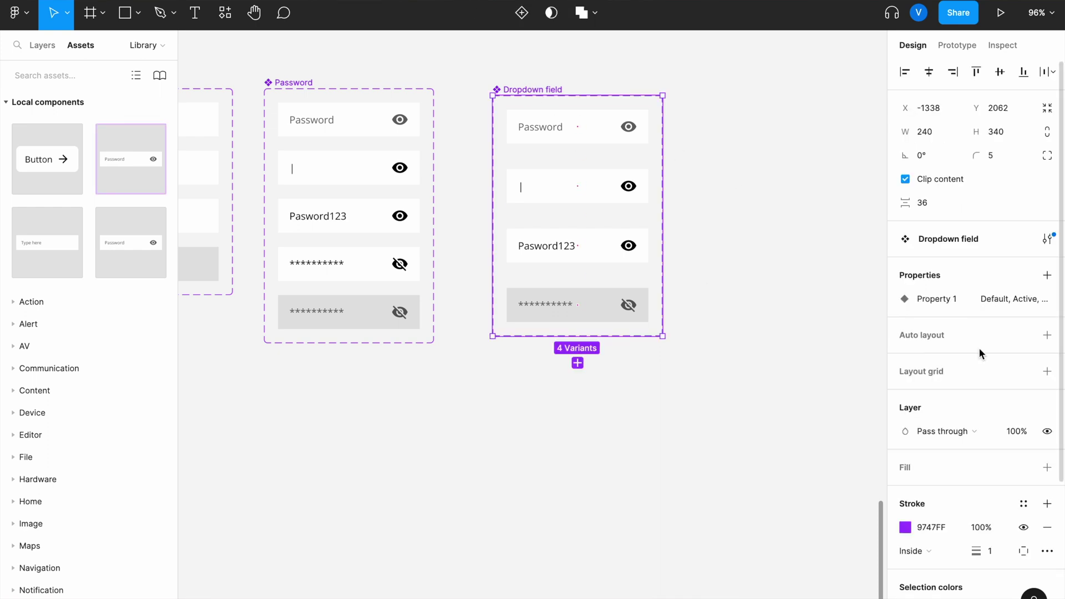
{"action": "scroll", "coordinate": [932, 355], "scroll_direction": "down", "scroll_amount": 3}
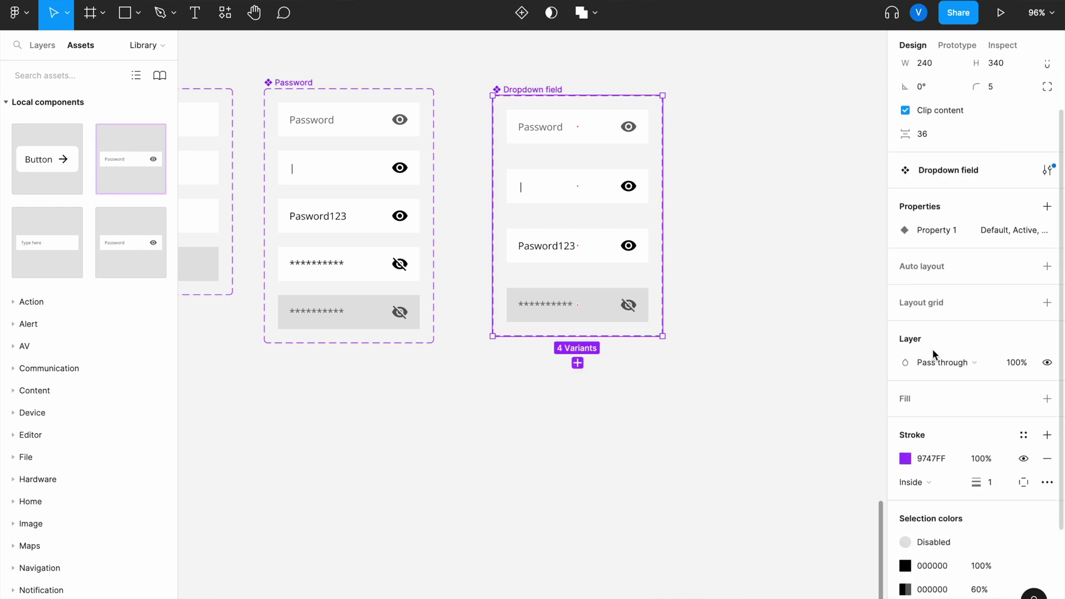
{"action": "scroll", "coordinate": [932, 355], "scroll_direction": "up", "scroll_amount": 2}
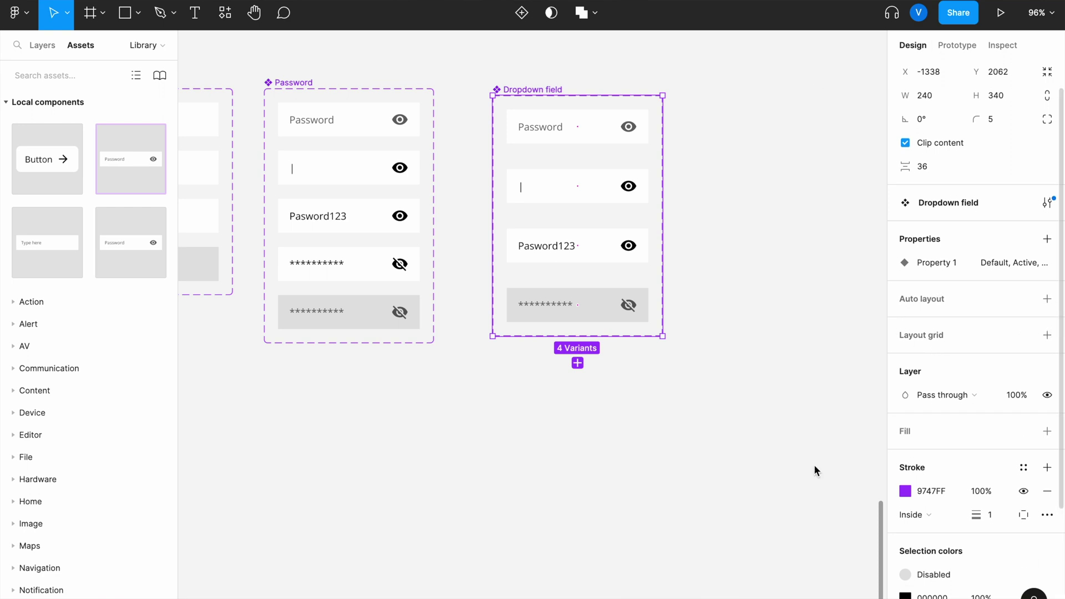
{"action": "left_click", "coordinate": [736, 173]}
{"action": "left_click", "coordinate": [546, 90]}
{"action": "left_click_drag", "start_coordinate": [546, 90], "coordinate": [548, 83]}
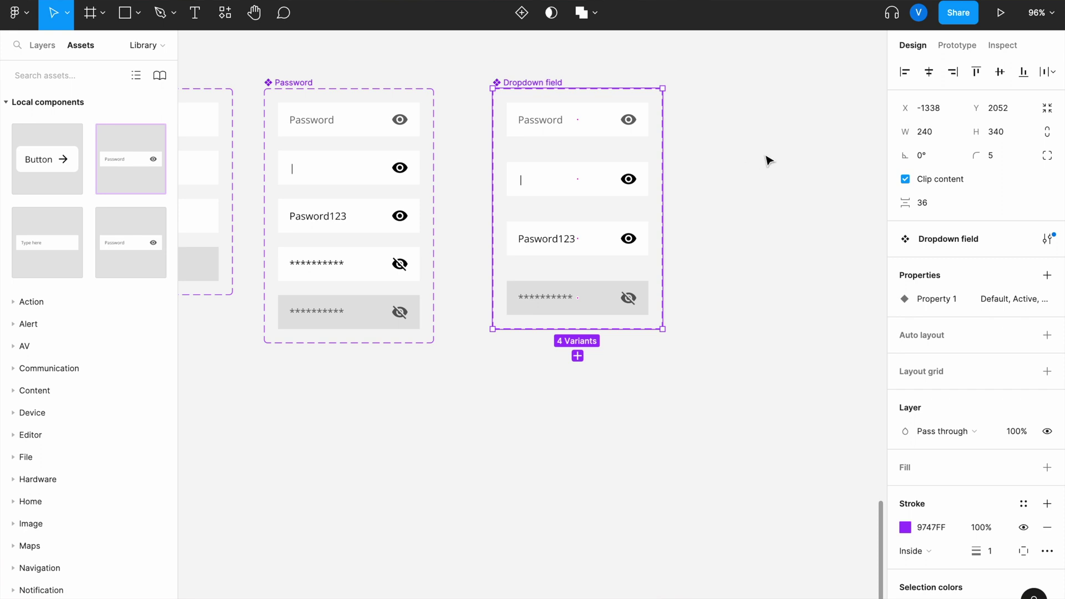
{"action": "left_click", "coordinate": [534, 119]}
- Replace the Default variant's Password text with 'Sort by', then select its eye icon
{"action": "left_click", "coordinate": [538, 123]}
{"action": "double_click", "coordinate": [538, 123]}
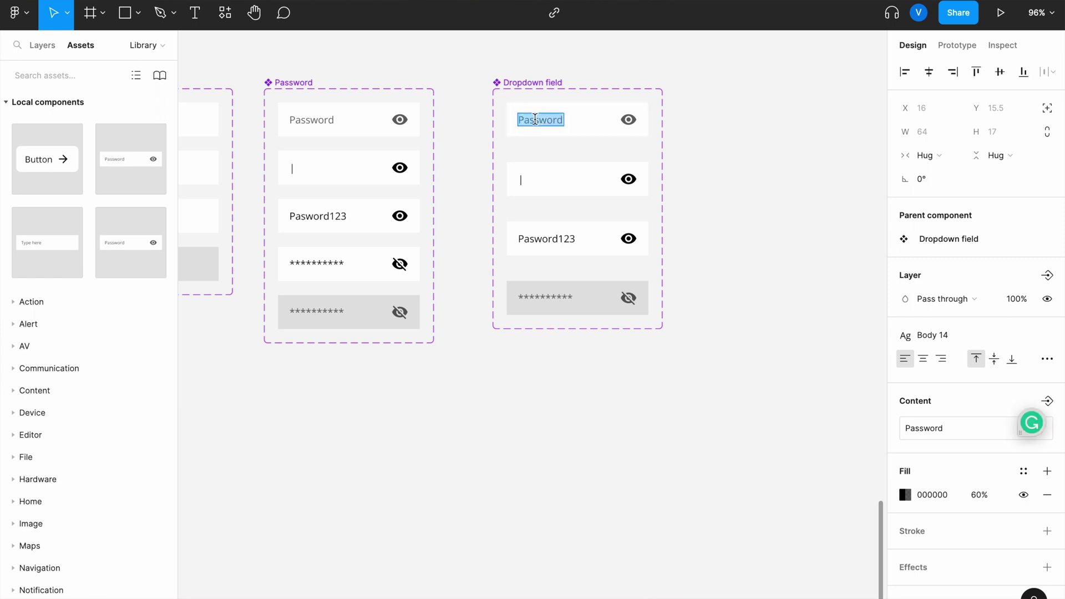
{"action": "scroll", "coordinate": [537, 122], "scroll_direction": "up", "scroll_amount": 5}
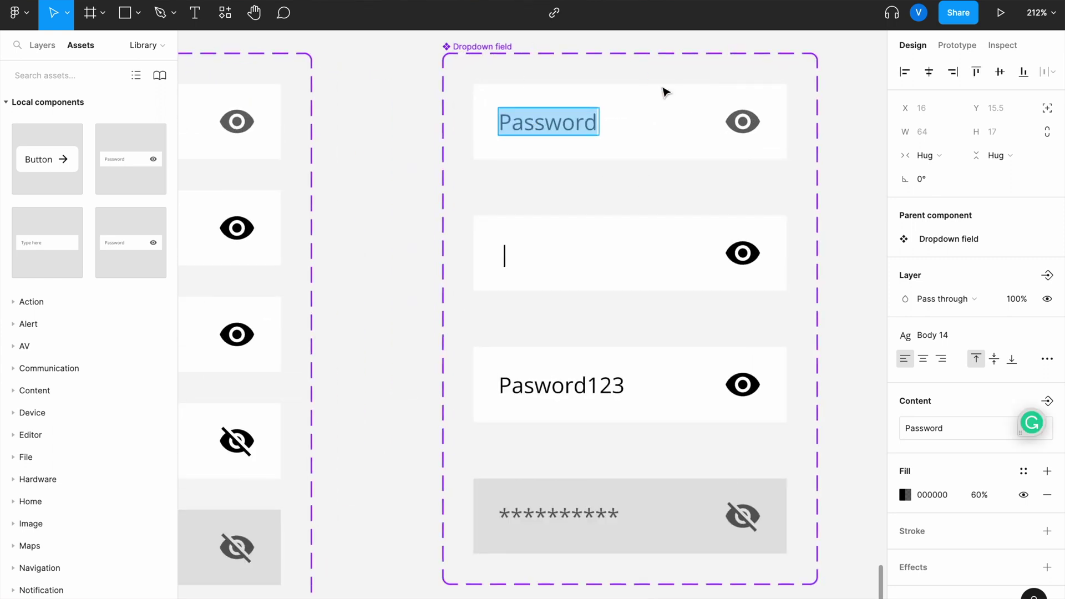
{"action": "type", "text": "Sor"}
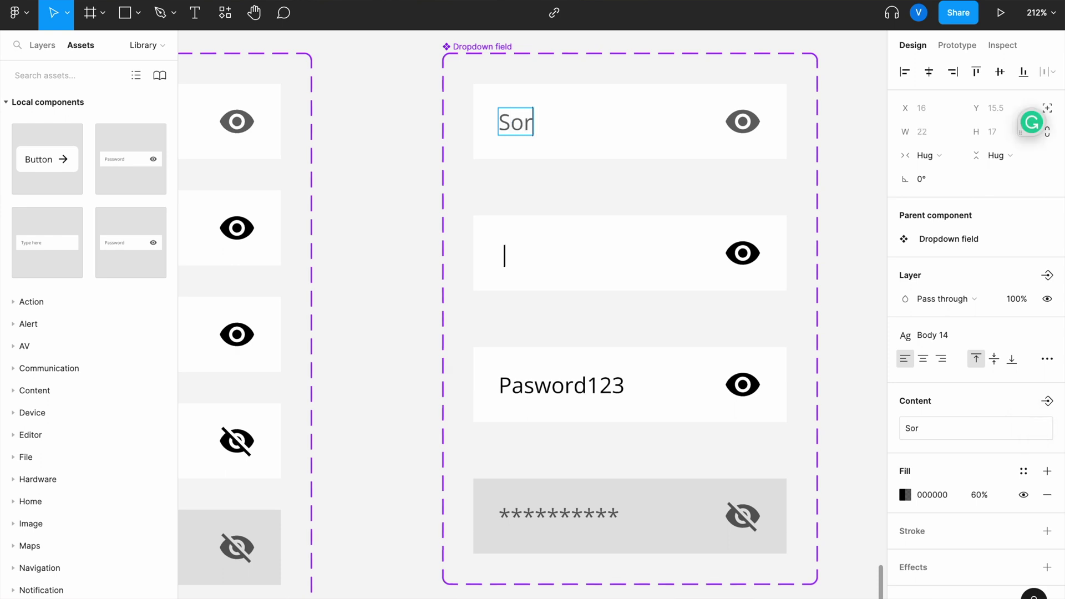
{"action": "type", "text": "t by"}
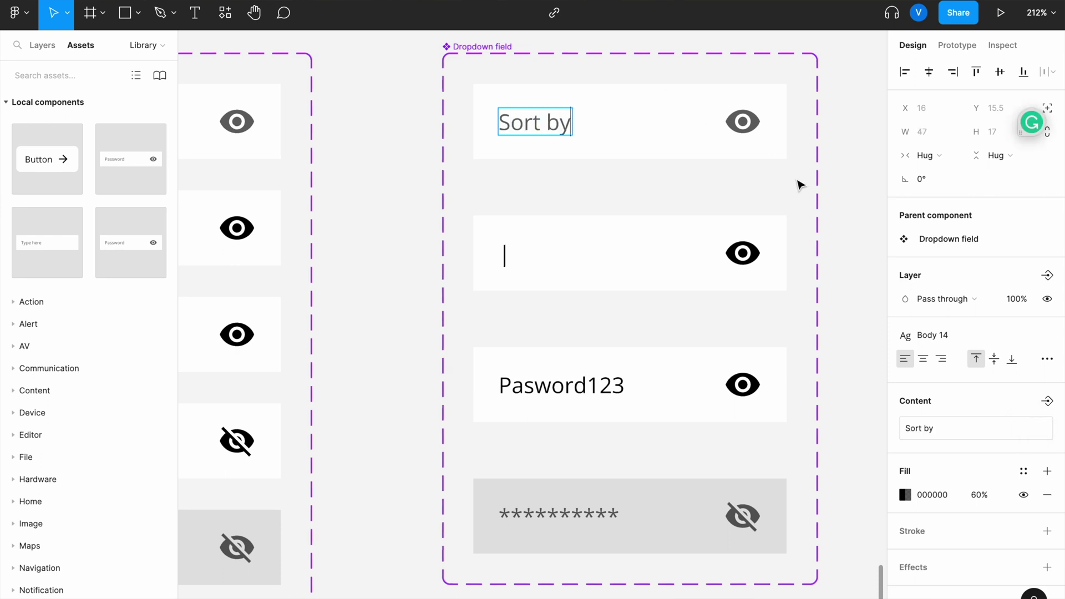
{"action": "key", "text": "Escape"}
{"action": "left_click", "coordinate": [779, 181]}
{"action": "scroll", "coordinate": [775, 178], "scroll_direction": "right", "scroll_amount": 2}
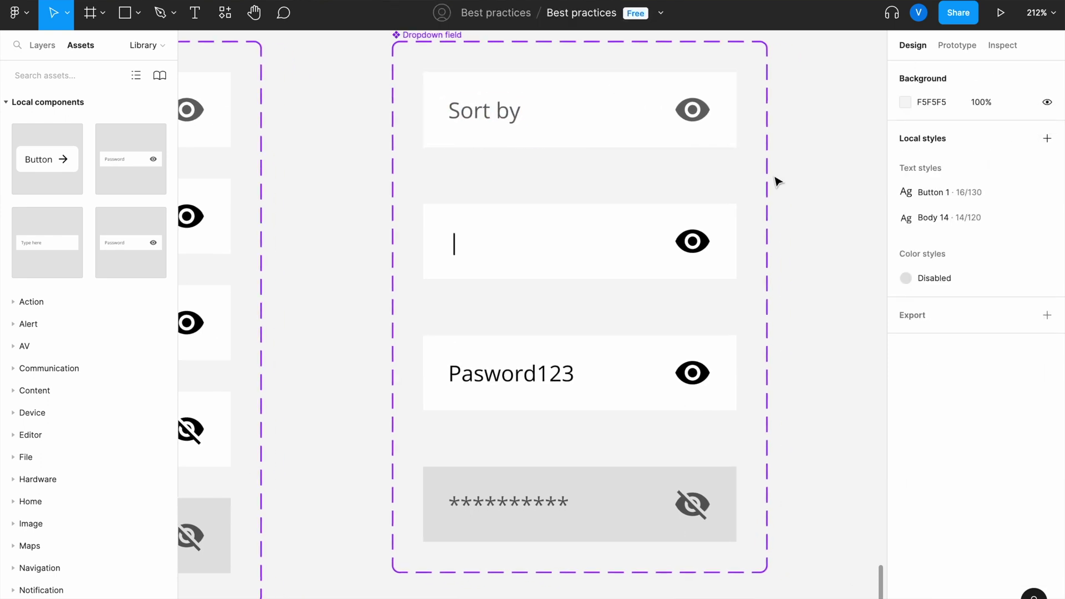
{"action": "double_click", "coordinate": [693, 111]}
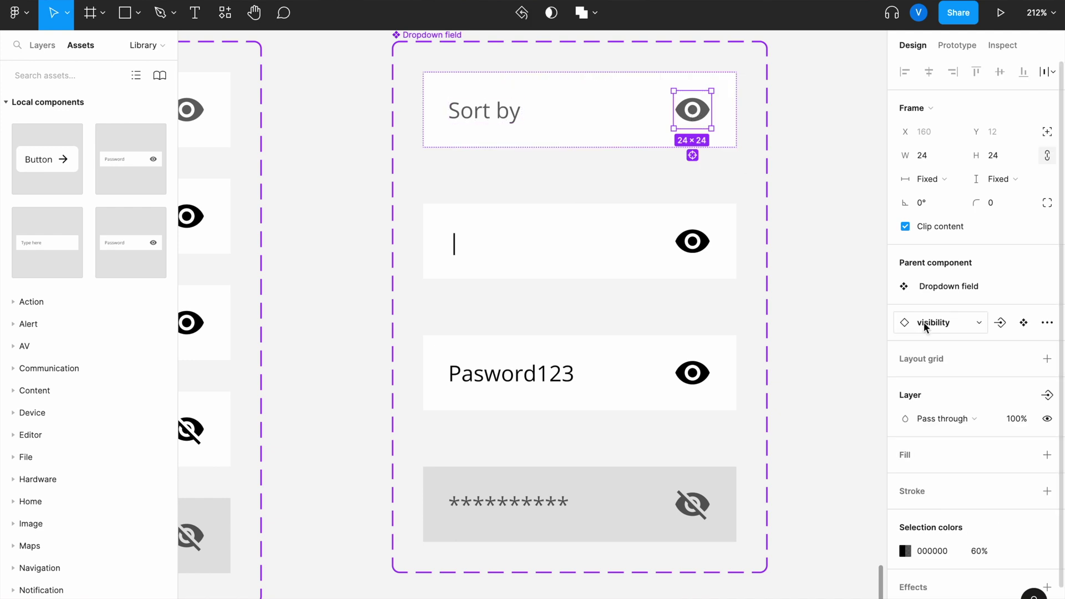
- Swap the eye icon beside Sort by for the arrow_drop_down icon, found by searching 'drop'
{"action": "left_click", "coordinate": [972, 330]}
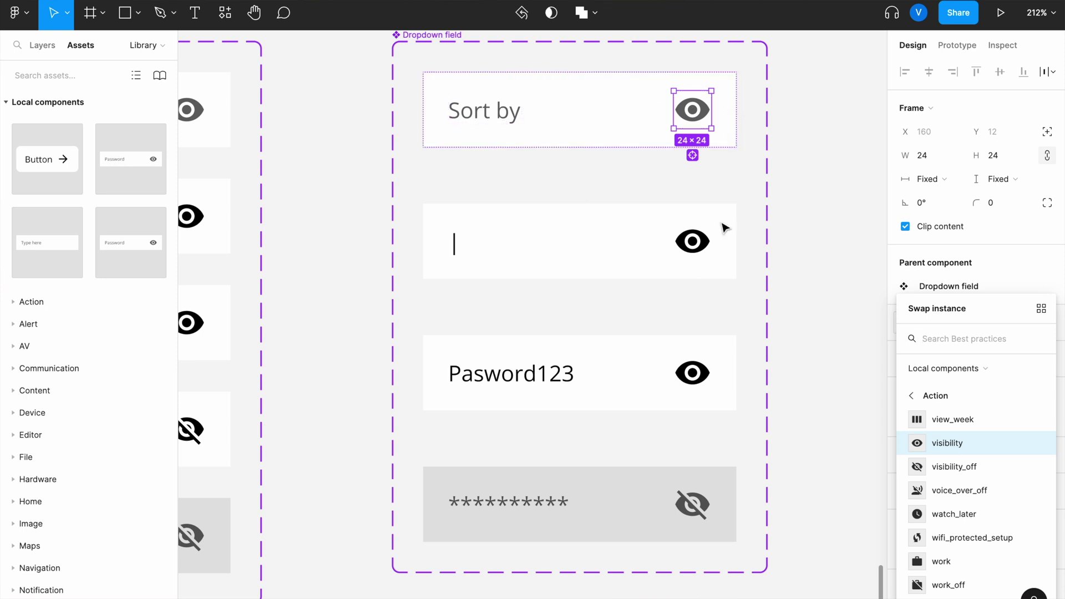
{"action": "type", "text": "drop"}
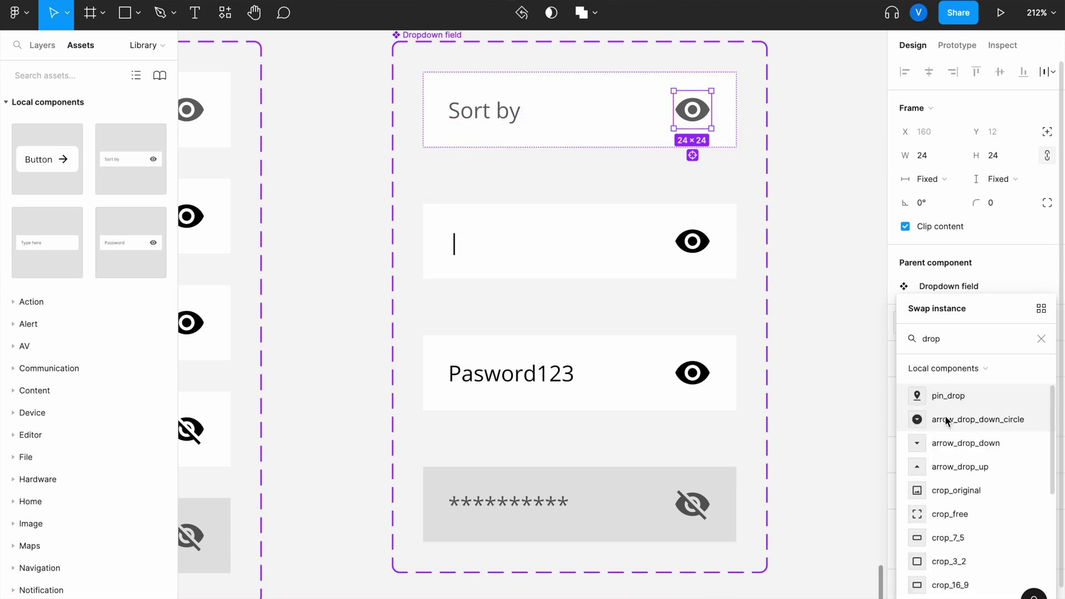
{"action": "left_click", "coordinate": [986, 444]}
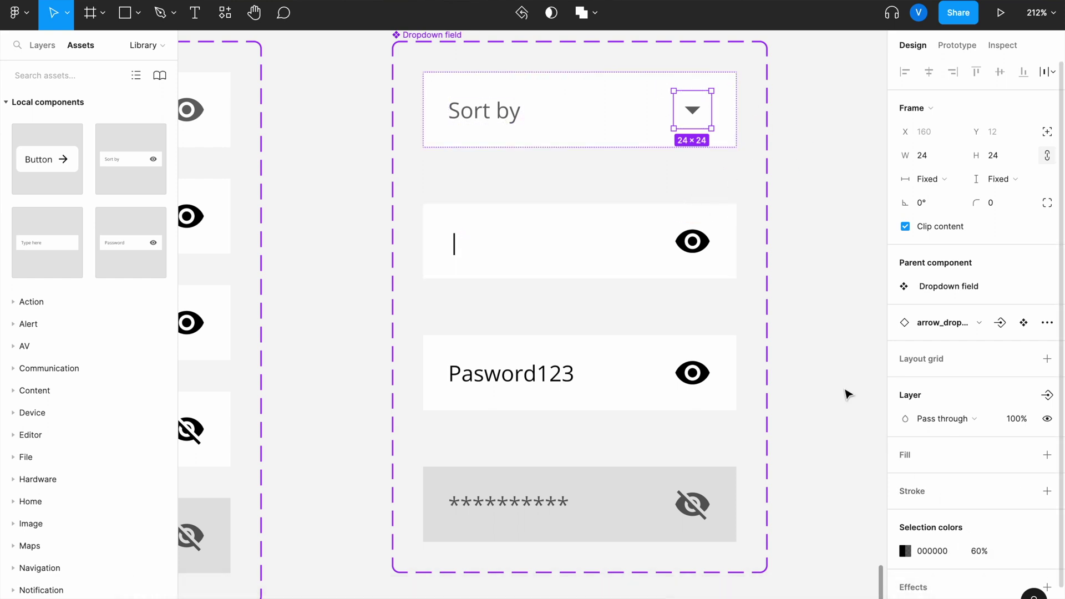
- Select the eye icon in the Active variant of the Dropdown field
{"action": "left_click", "coordinate": [792, 287]}
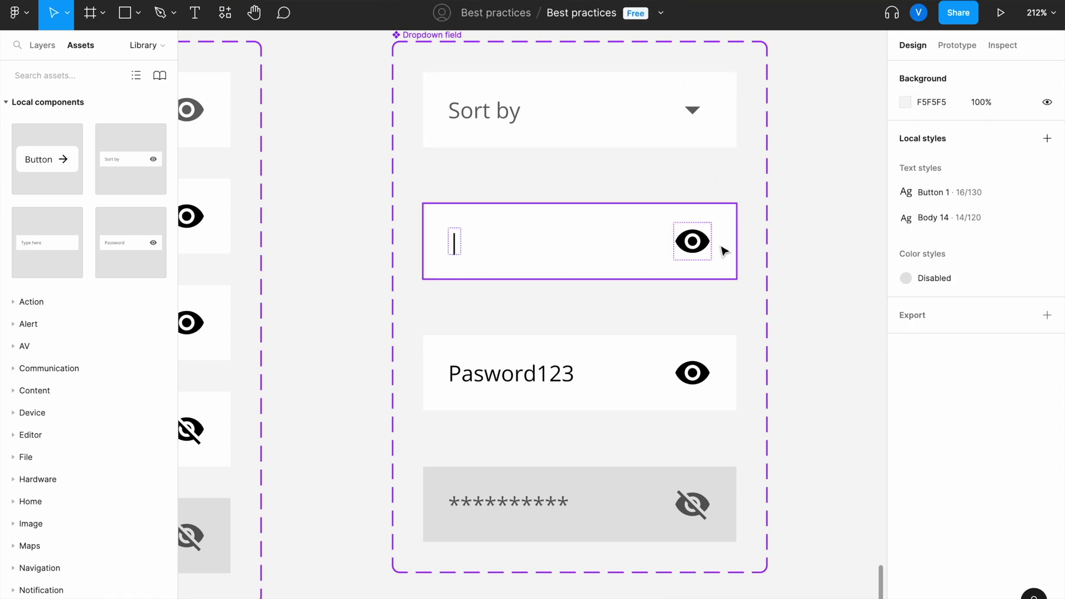
{"action": "left_click", "coordinate": [481, 238]}
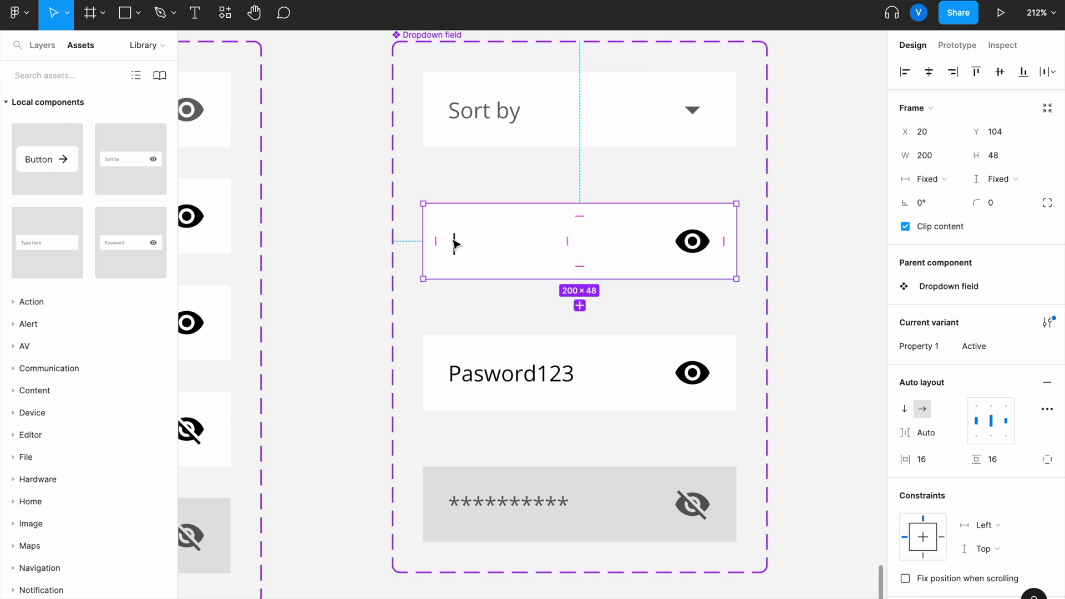
{"action": "left_click", "coordinate": [692, 241]}
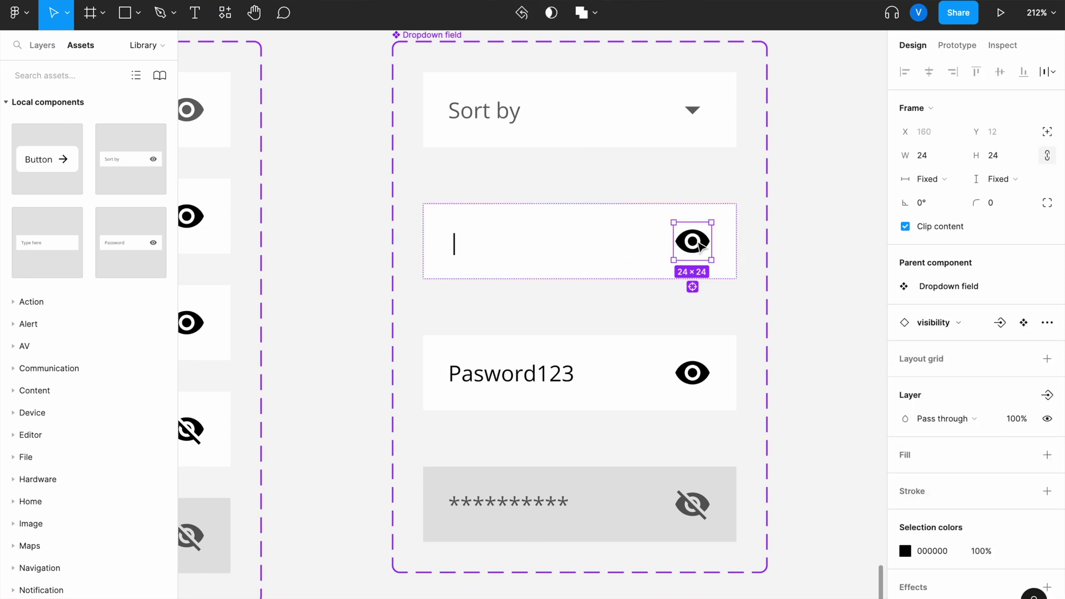
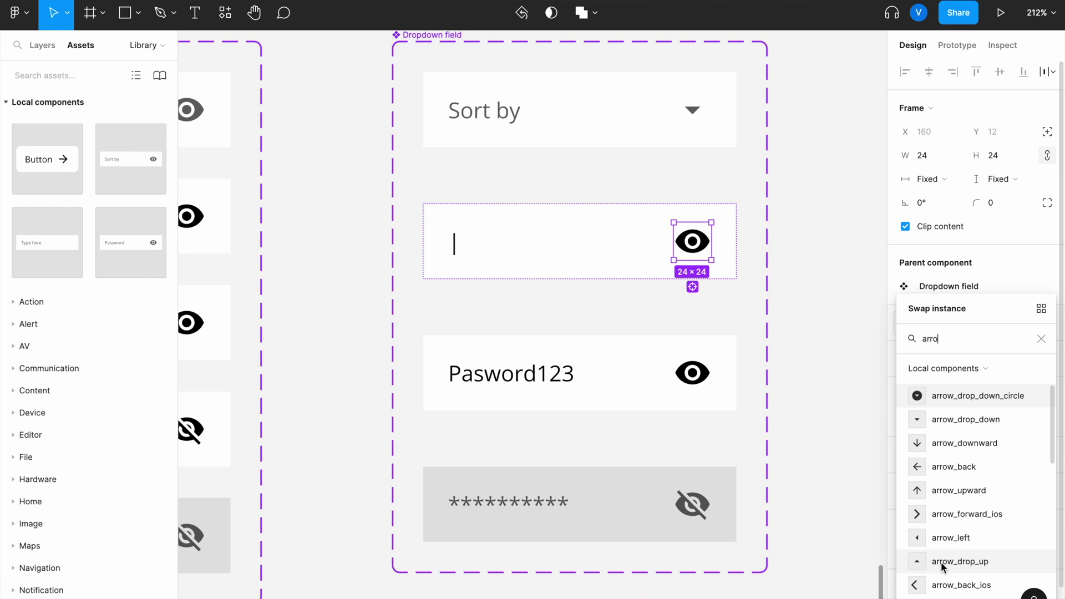
{"action": "left_click", "coordinate": [976, 561]}
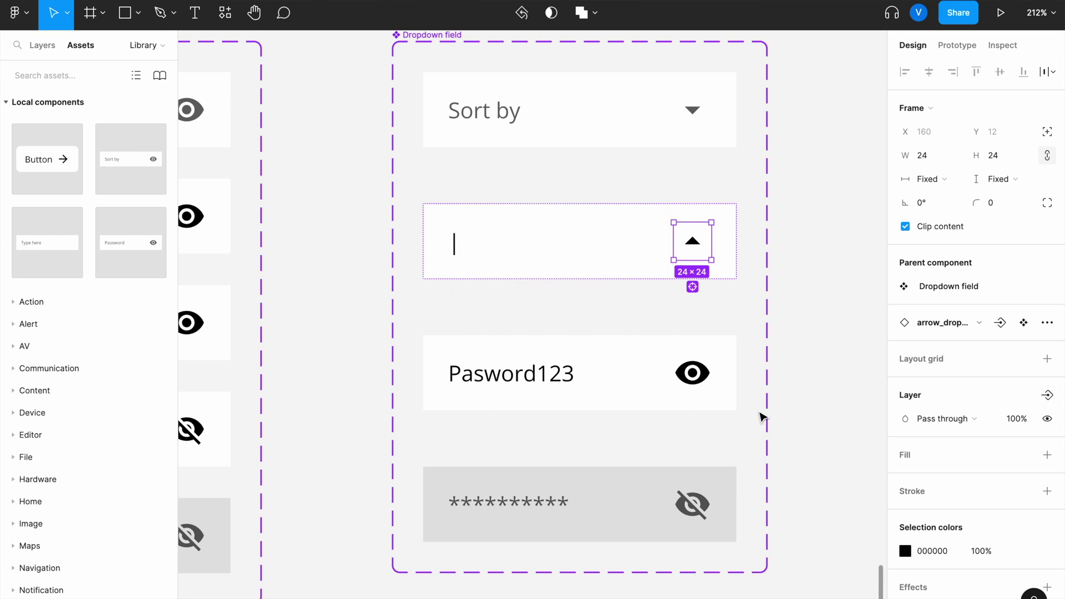
{"action": "left_click", "coordinate": [516, 377]}
{"action": "double_click", "coordinate": [514, 376]}
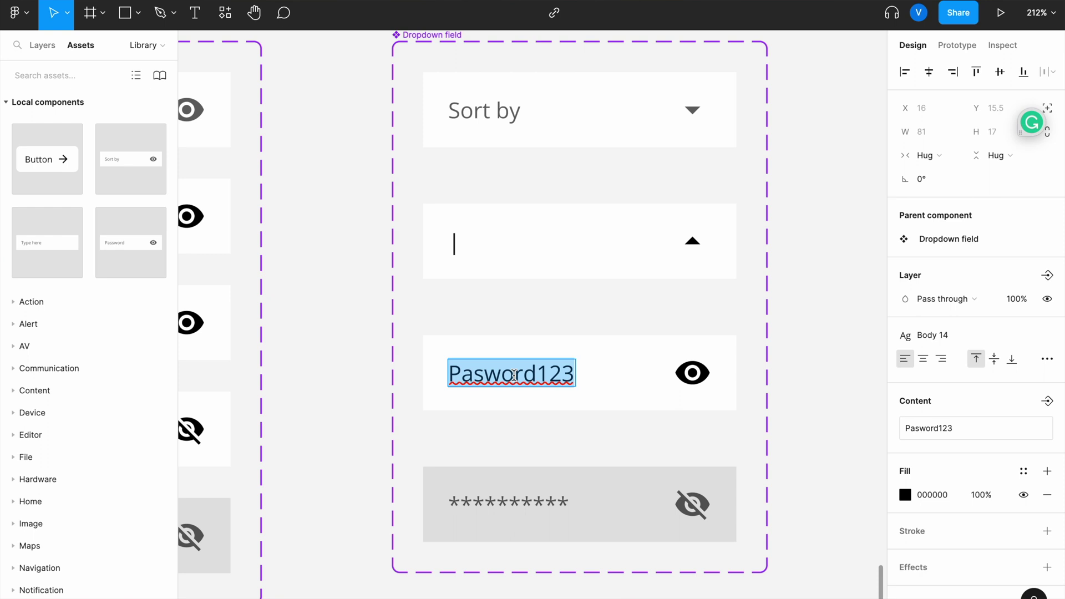
{"action": "type", "text": "Alph"}
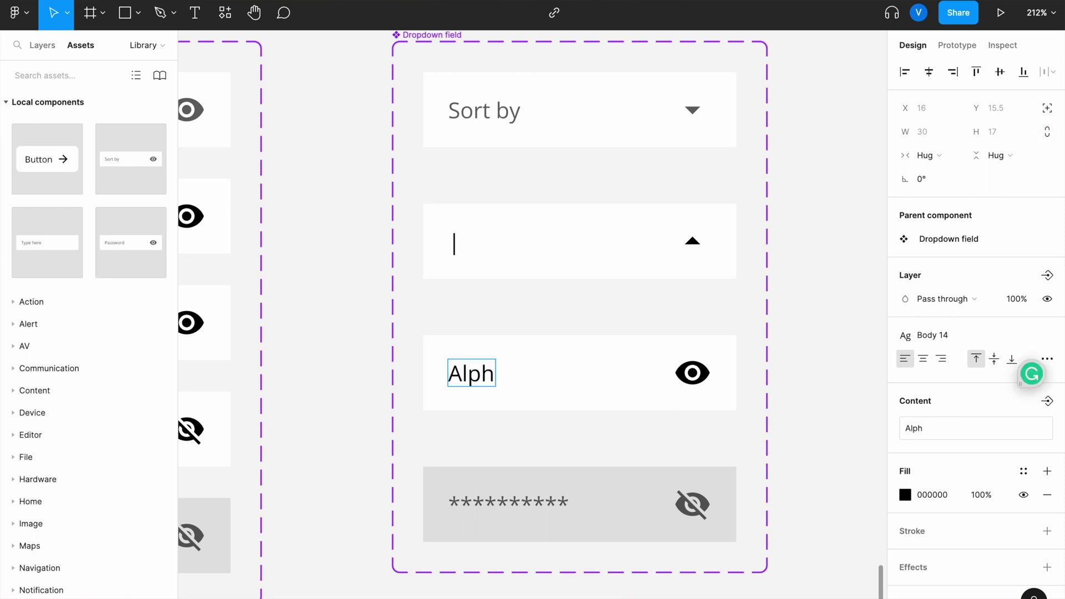
{"action": "type", "text": "abetical"}
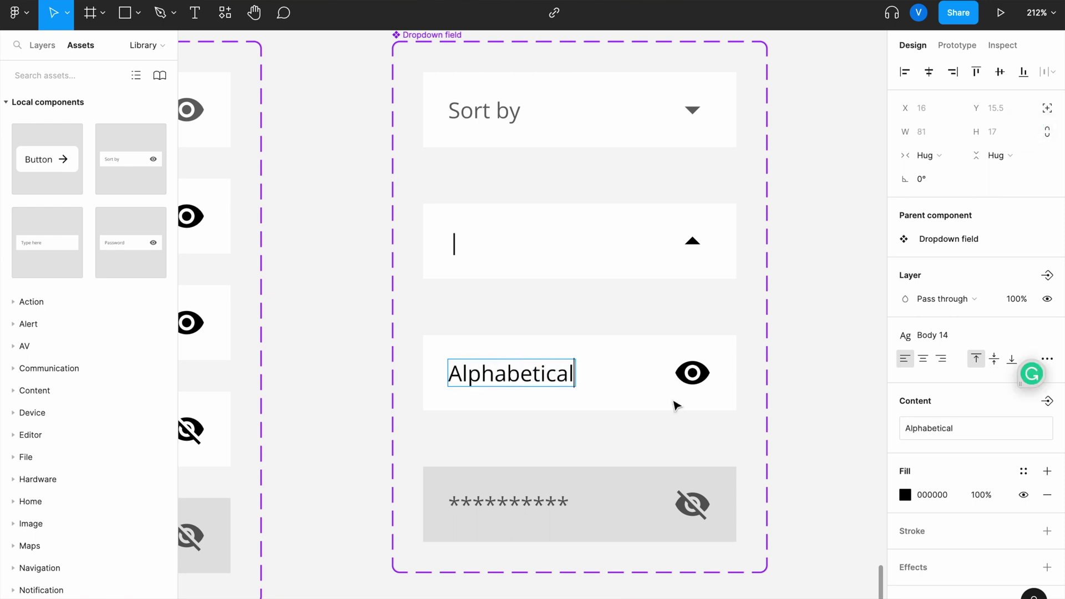
{"action": "key", "text": "Escape"}
- Replace the Alphabetical variant's eye icon with arrow_drop_up as well
{"action": "left_click", "coordinate": [699, 383]}
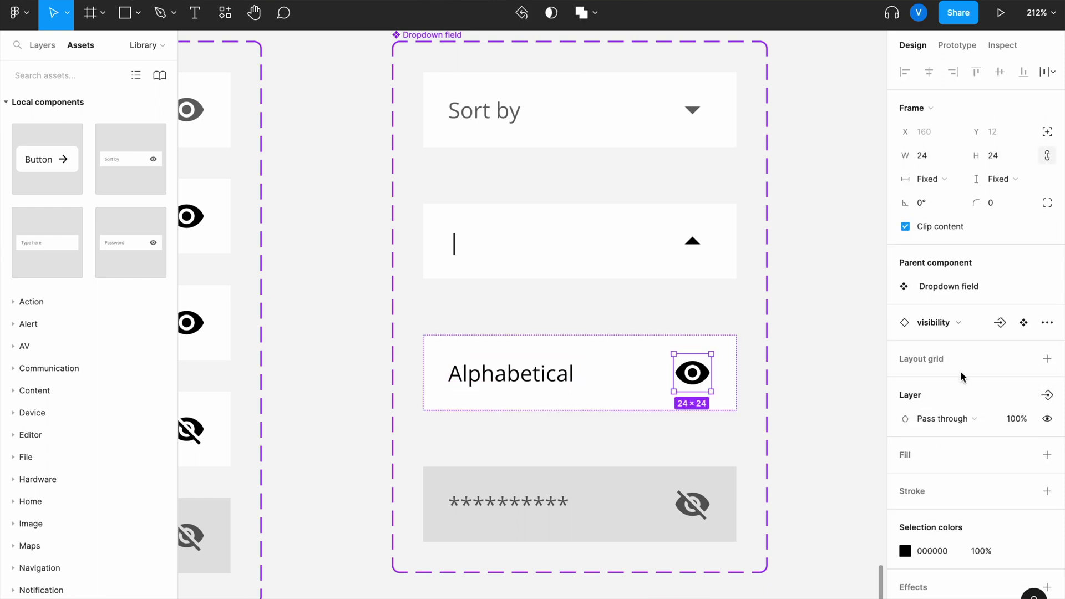
{"action": "left_click", "coordinate": [953, 325]}
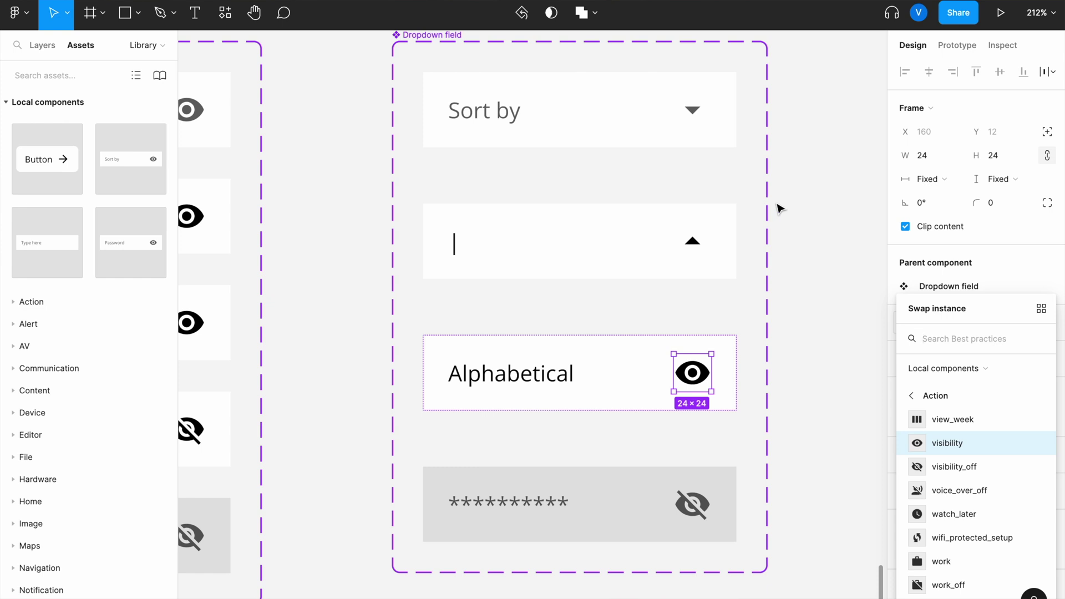
{"action": "type", "text": "drop"}
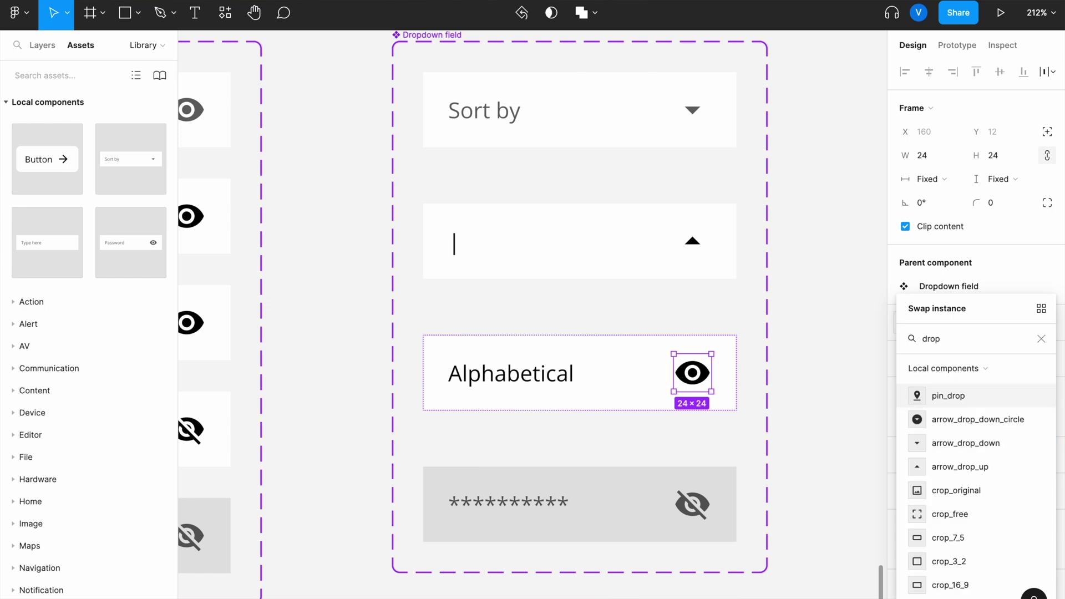
{"action": "left_click", "coordinate": [960, 464]}
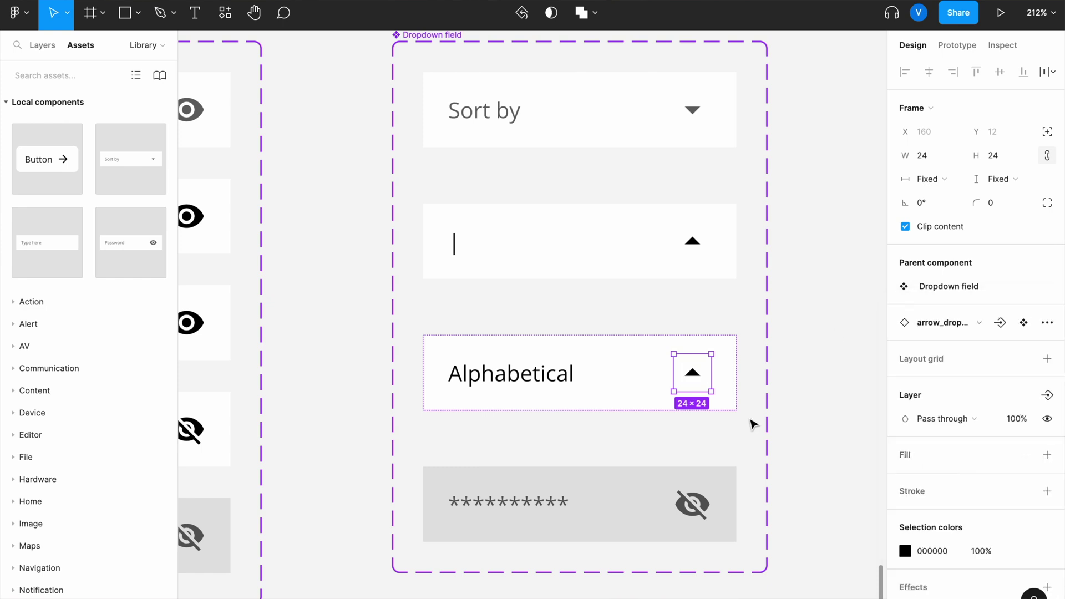
{"action": "left_click", "coordinate": [789, 427]}
- Change the disabled field's asterisk placeholder text to Sort by
{"action": "scroll", "coordinate": [789, 428], "scroll_direction": "down", "scroll_amount": 3}
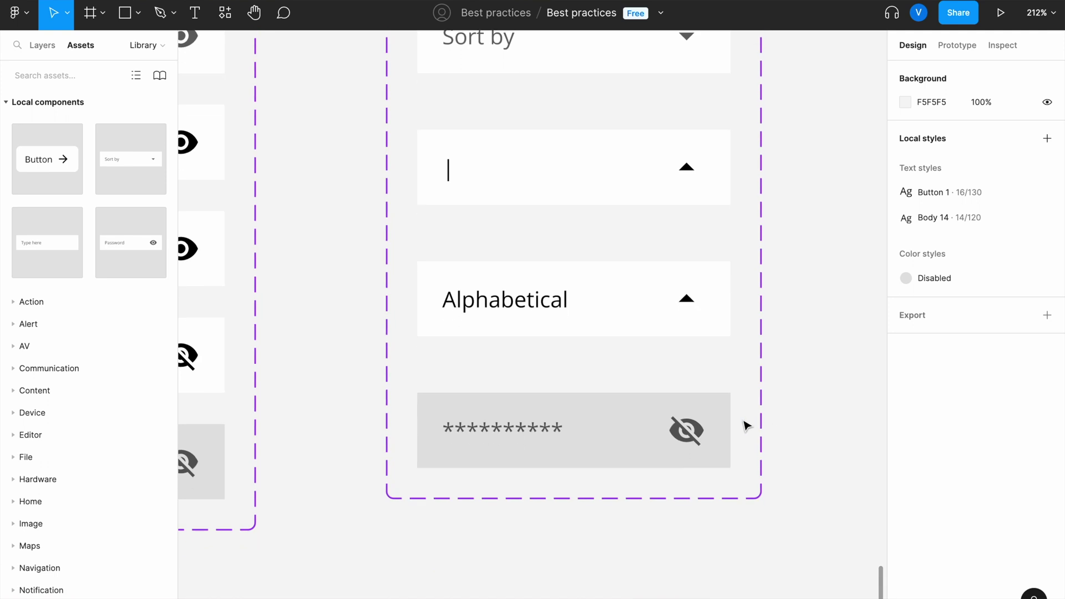
{"action": "double_click", "coordinate": [516, 427]}
{"action": "double_click", "coordinate": [515, 426]}
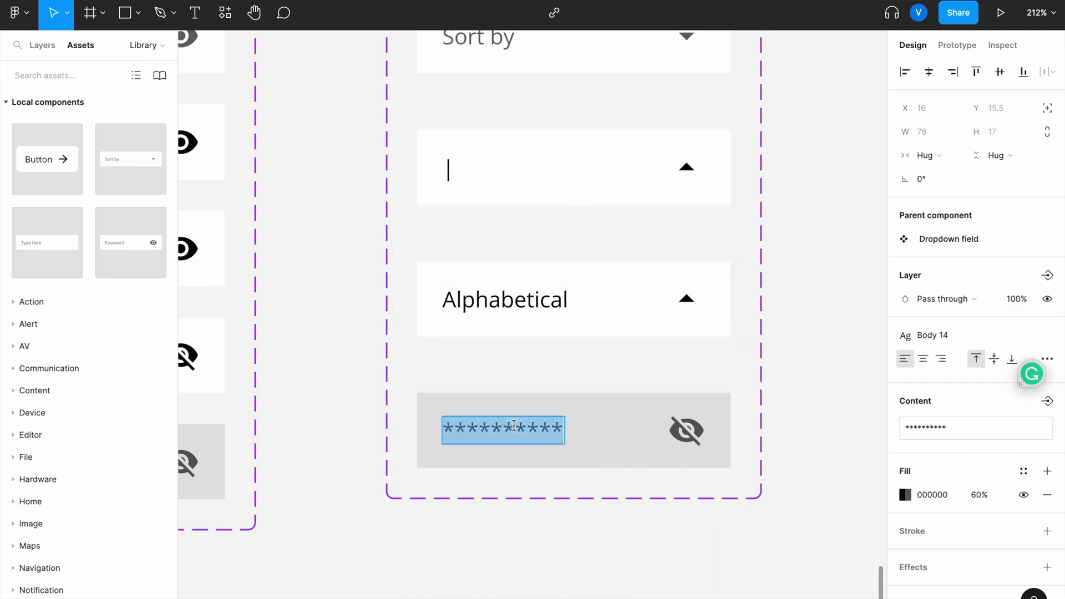
{"action": "type", "text": "Sort"}
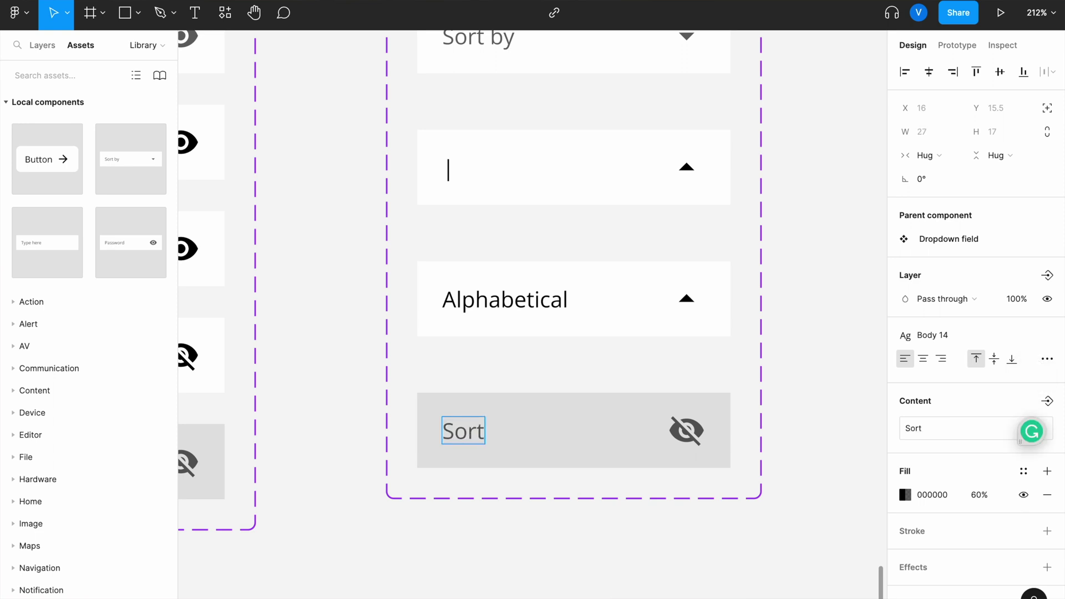
{"action": "type", "text": " by"}
{"action": "key", "text": "Escape"}
- Replace the disabled Sort by variant's crossed-out eye with arrow_drop_down, then zoom out
{"action": "scroll", "coordinate": [610, 499], "scroll_direction": "down", "scroll_amount": 1}
{"action": "scroll", "coordinate": [610, 499], "scroll_direction": "right", "scroll_amount": 1}
{"action": "left_click", "coordinate": [635, 400]}
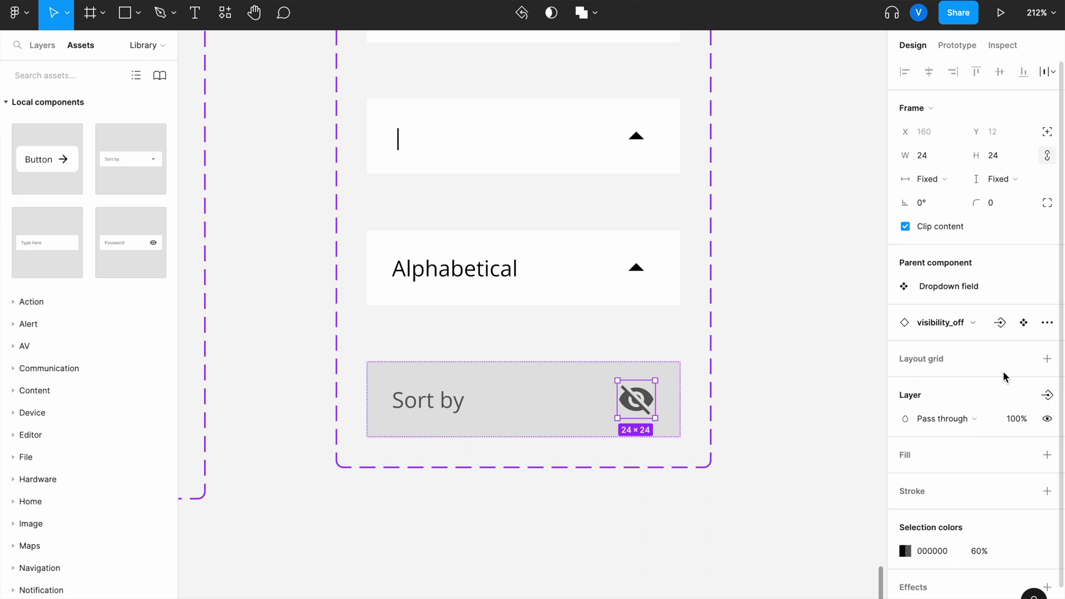
{"action": "left_click", "coordinate": [966, 322]}
{"action": "type", "text": "drop"}
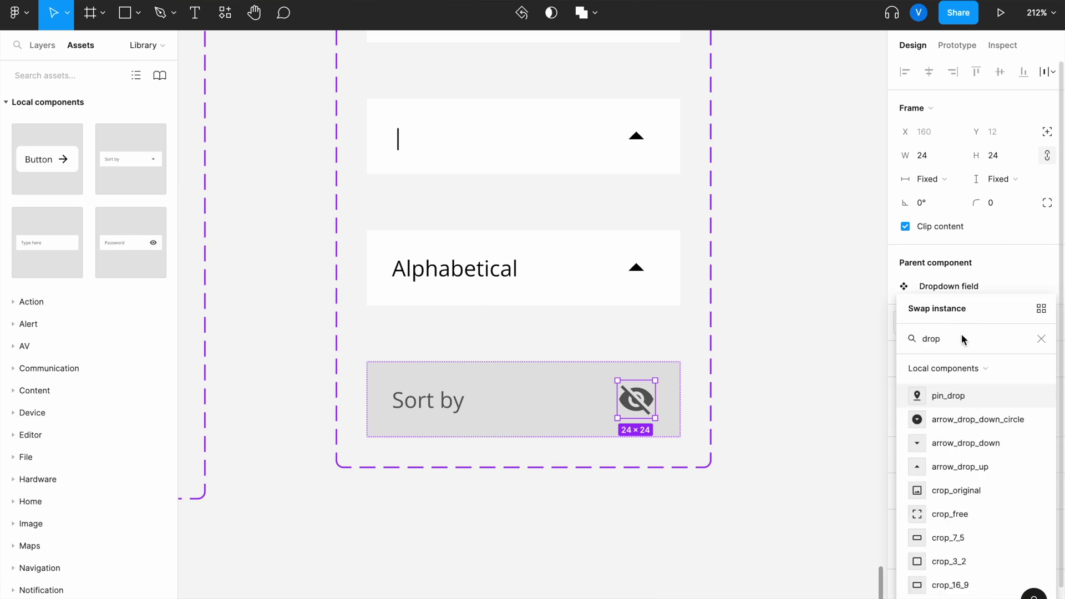
{"action": "left_click", "coordinate": [957, 444]}
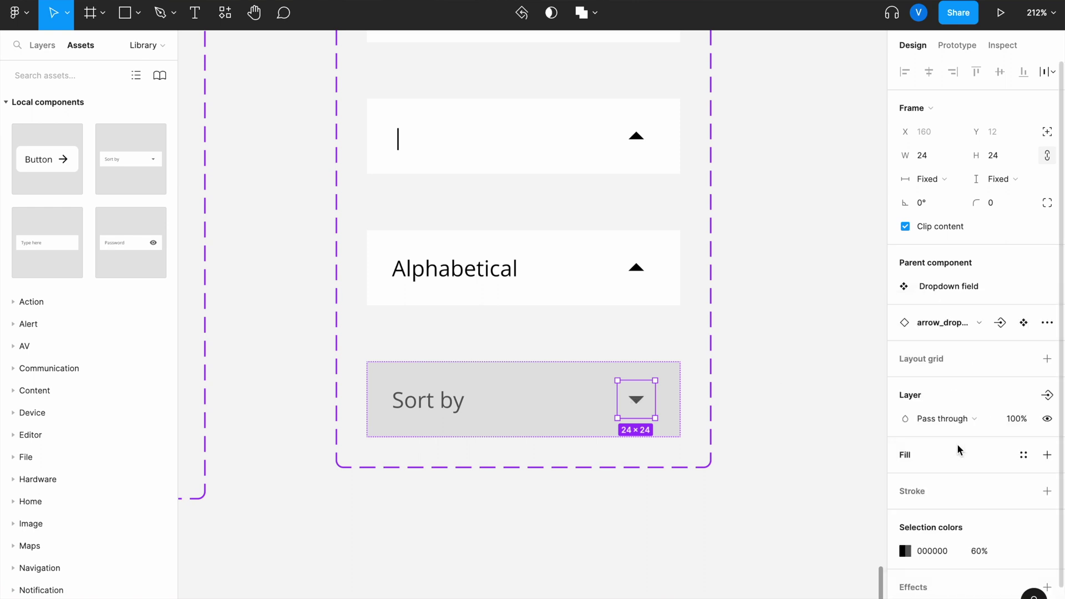
{"action": "left_click", "coordinate": [824, 432]}
{"action": "scroll", "coordinate": [822, 430], "scroll_direction": "down", "scroll_amount": 5}
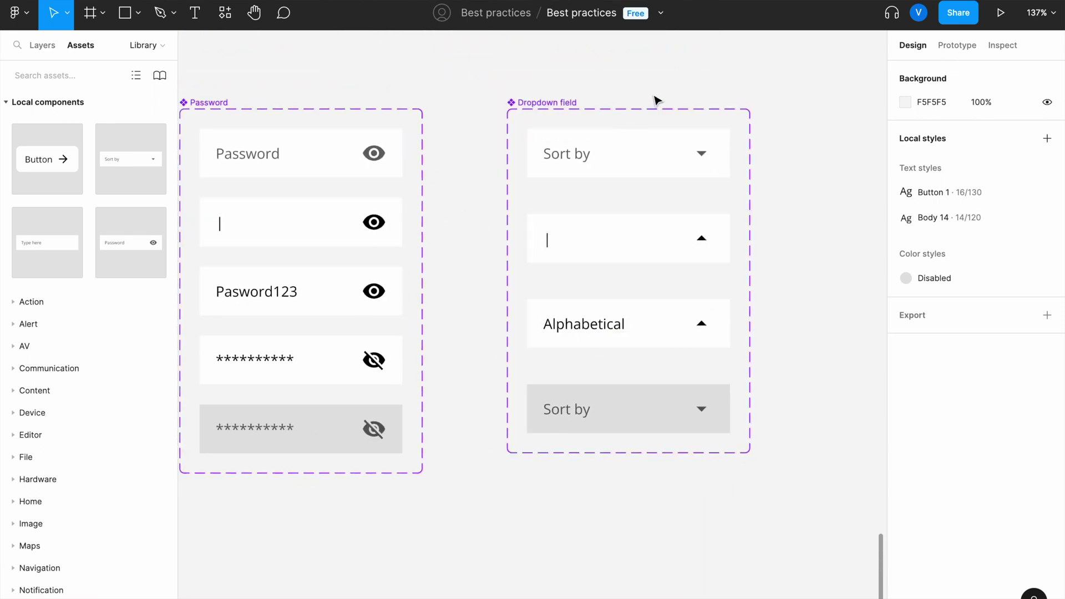
{"action": "scroll", "coordinate": [657, 100], "scroll_direction": "right", "scroll_amount": 3}
{"action": "scroll", "coordinate": [657, 100], "scroll_direction": "down", "scroll_amount": 5}
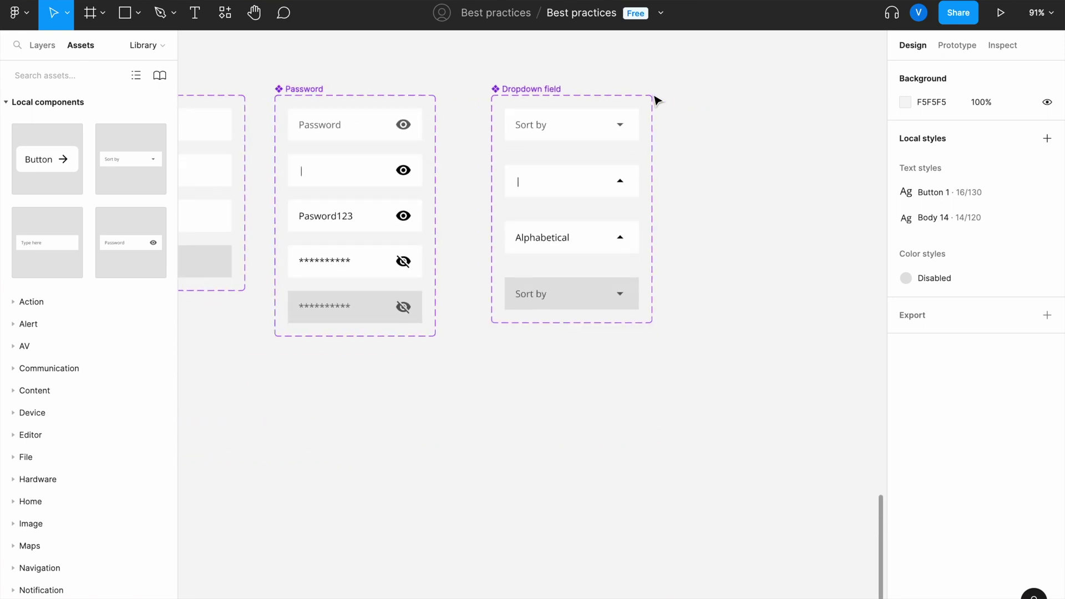
{"action": "scroll", "coordinate": [657, 99], "scroll_direction": "left", "scroll_amount": 3}
{"action": "scroll", "coordinate": [657, 100], "scroll_direction": "right", "scroll_amount": 5}
{"action": "scroll", "coordinate": [657, 100], "scroll_direction": "up", "scroll_amount": 2}
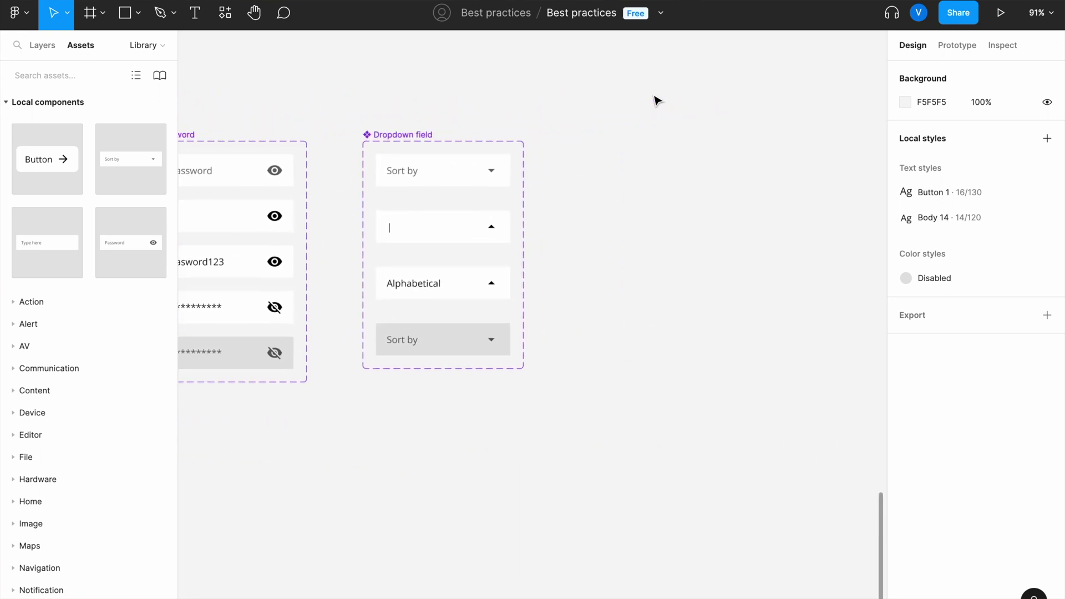
{"action": "scroll", "coordinate": [657, 100], "scroll_direction": "right", "scroll_amount": 3}
{"action": "scroll", "coordinate": [657, 100], "scroll_direction": "down", "scroll_amount": 2}
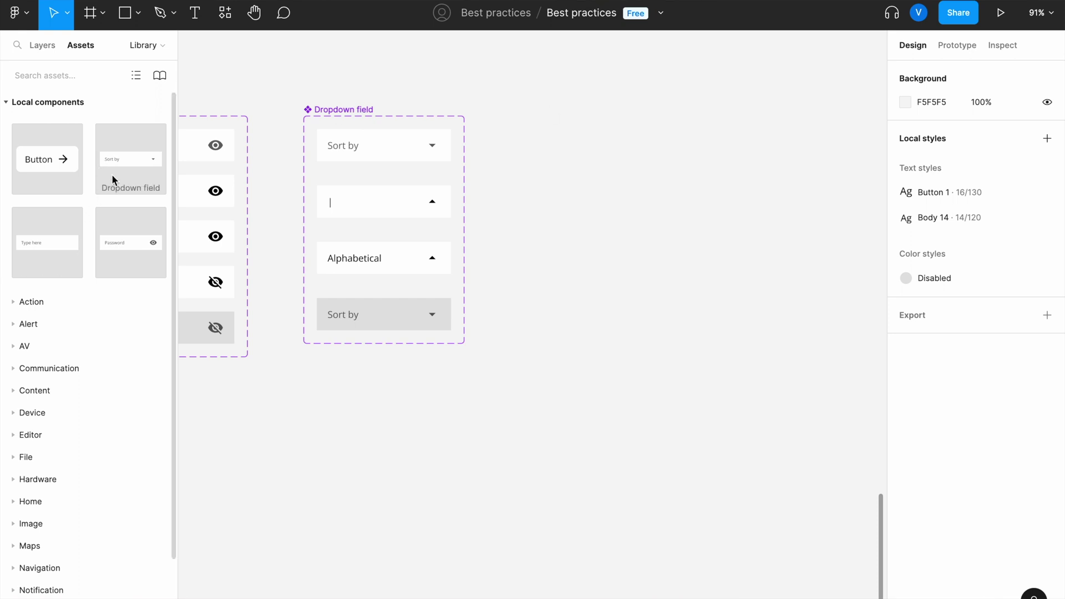
- Place a Dropdown field instance beside the set and duplicate it into four stacked copies
{"action": "left_click_drag", "start_coordinate": [111, 164], "coordinate": [604, 168]}
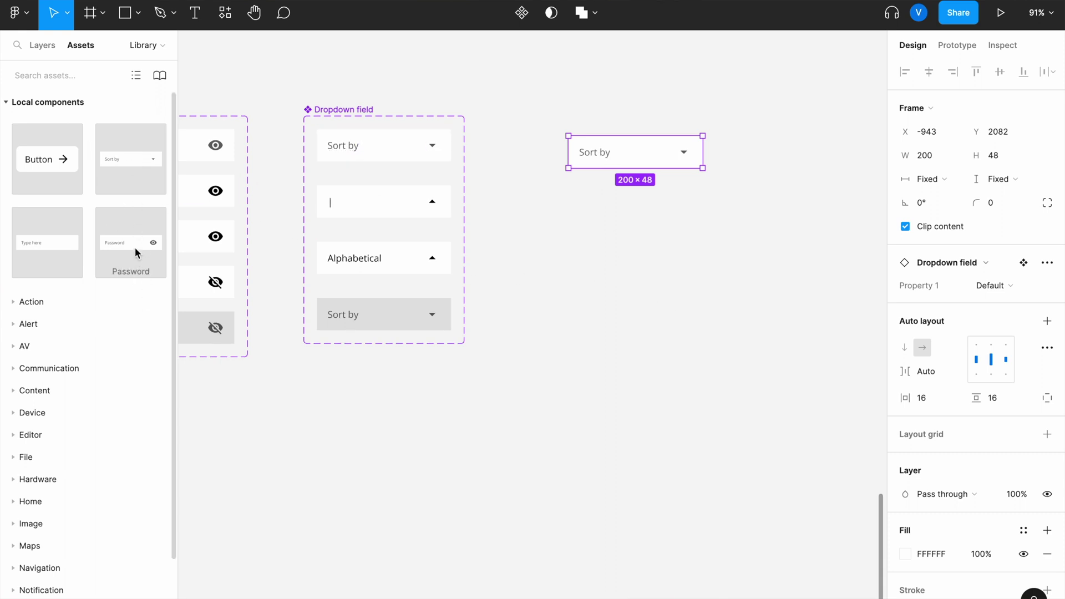
{"action": "left_click_drag", "start_coordinate": [621, 150], "coordinate": [600, 150]}
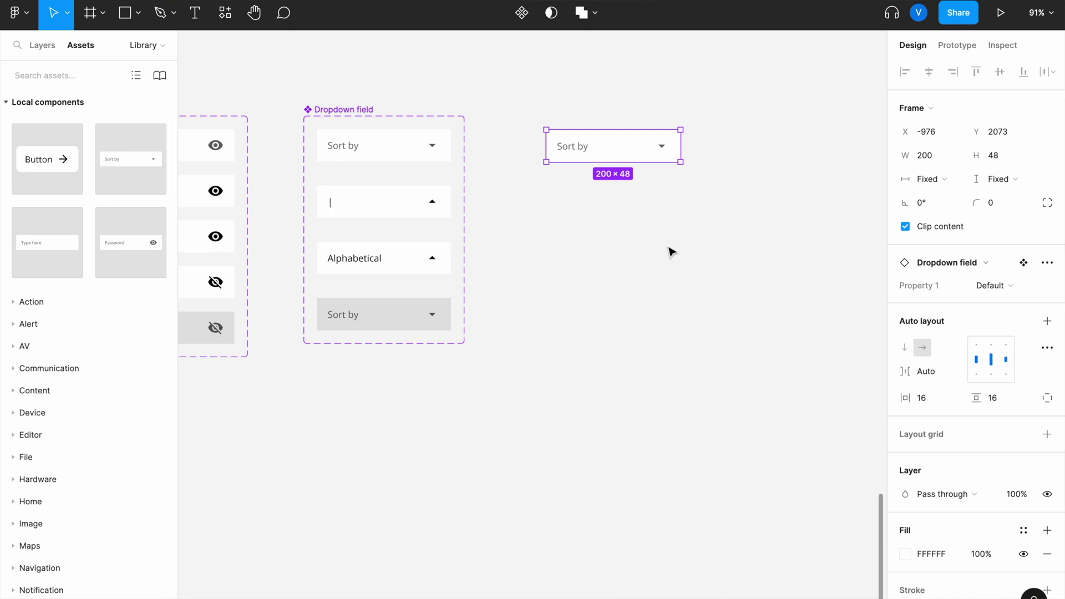
{"action": "key", "text": "ctrl+d"}
{"action": "left_click_drag", "start_coordinate": [623, 150], "coordinate": [623, 200]}
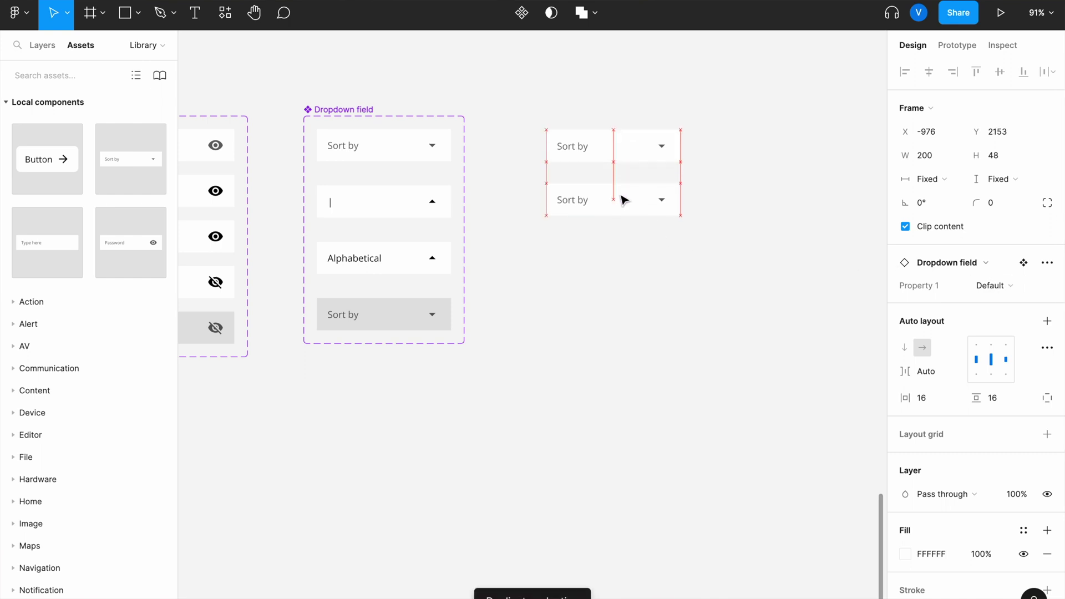
{"action": "key", "text": "ctrl+d"}
{"action": "key", "text": "ctrl+d"}
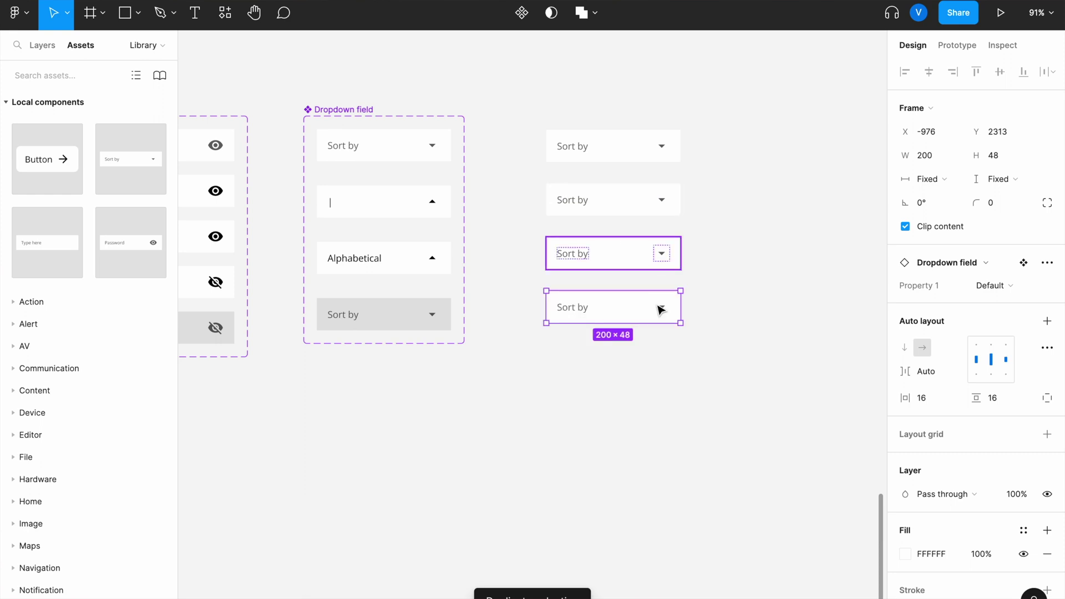
{"action": "left_click", "coordinate": [714, 393]}
- Switch the second, third and fourth copies to the Active, Value and Disabled variants
{"action": "left_click", "coordinate": [638, 202]}
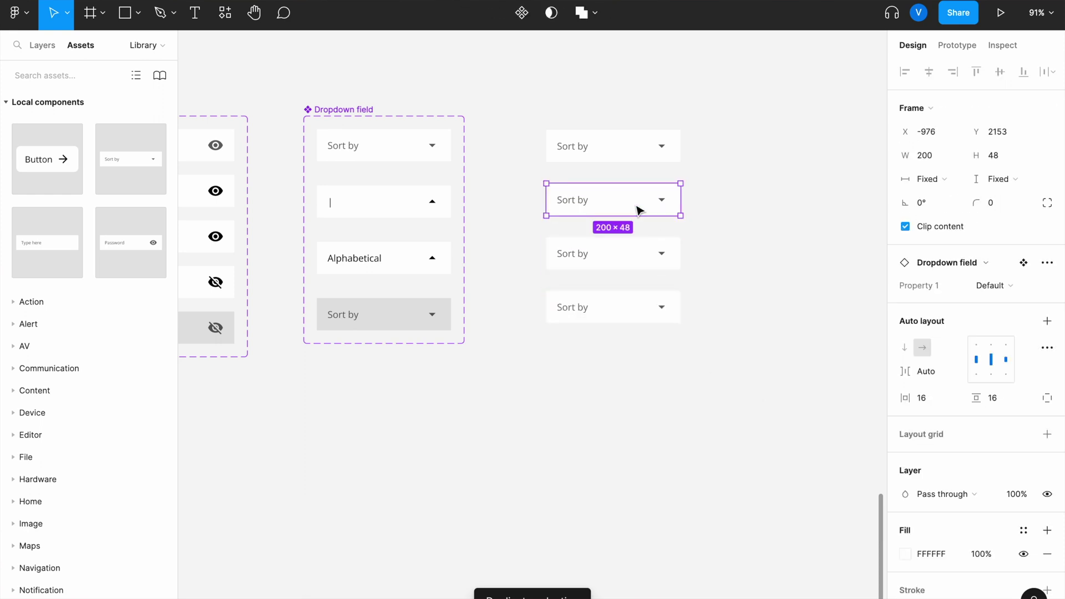
{"action": "left_click", "coordinate": [1014, 287]}
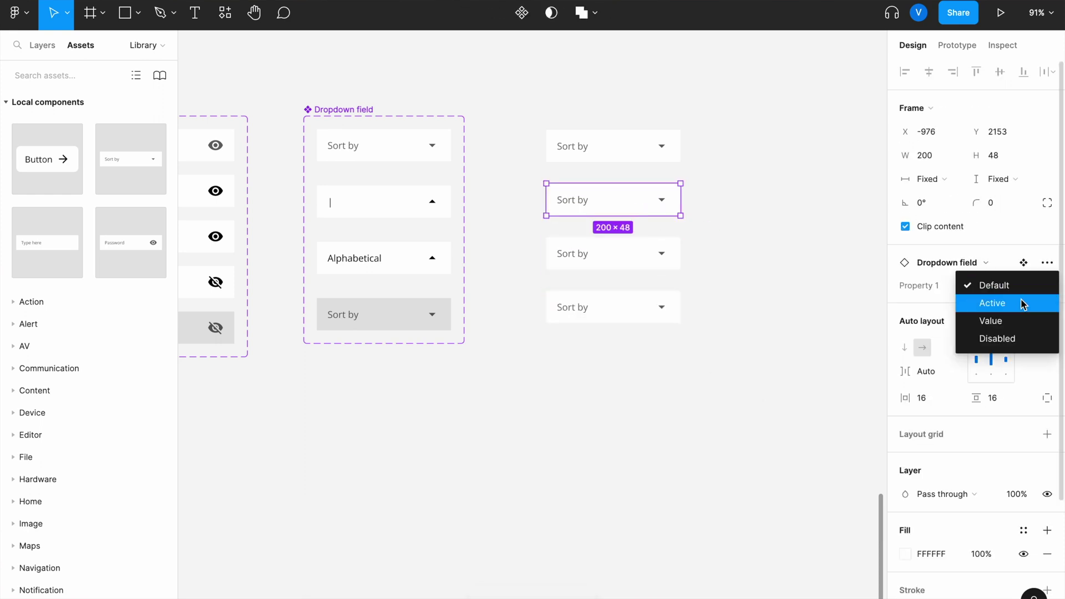
{"action": "left_click", "coordinate": [1022, 304]}
{"action": "left_click", "coordinate": [708, 261]}
{"action": "left_click", "coordinate": [611, 261]}
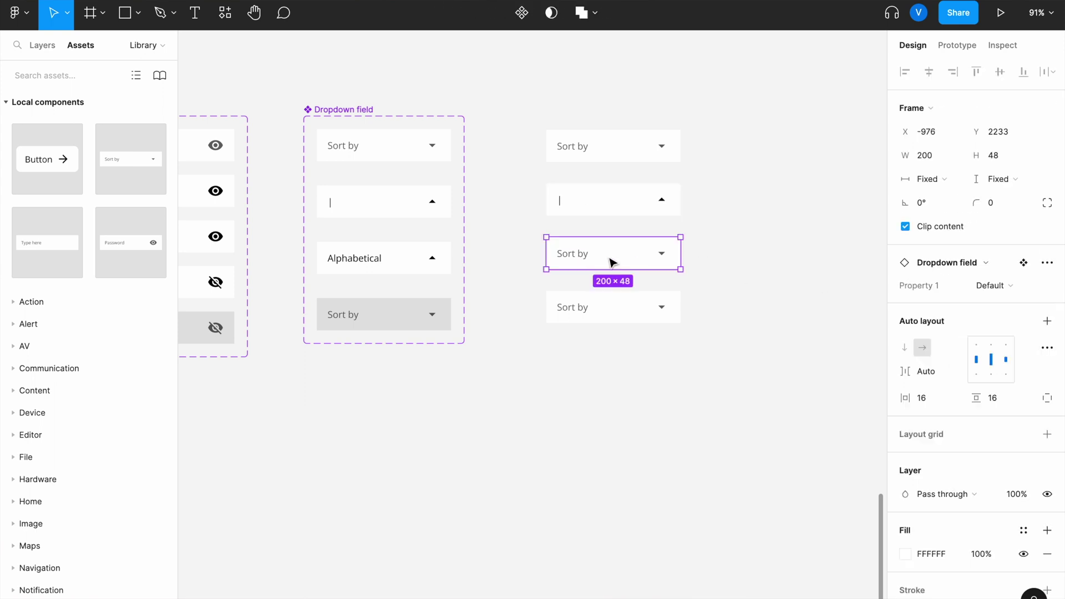
{"action": "left_click", "coordinate": [994, 285]}
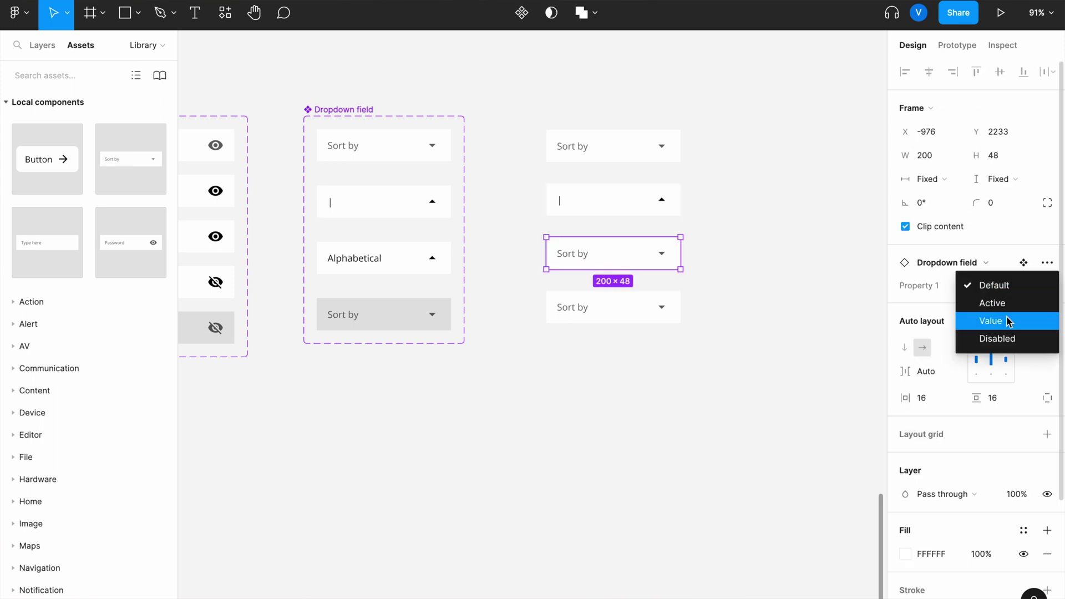
{"action": "left_click", "coordinate": [1004, 321]}
{"action": "left_click", "coordinate": [625, 321]}
{"action": "left_click", "coordinate": [995, 286]}
{"action": "left_click", "coordinate": [1012, 339]}
{"action": "left_click", "coordinate": [765, 381]}
{"action": "left_click_drag", "start_coordinate": [771, 388], "coordinate": [533, 97]}
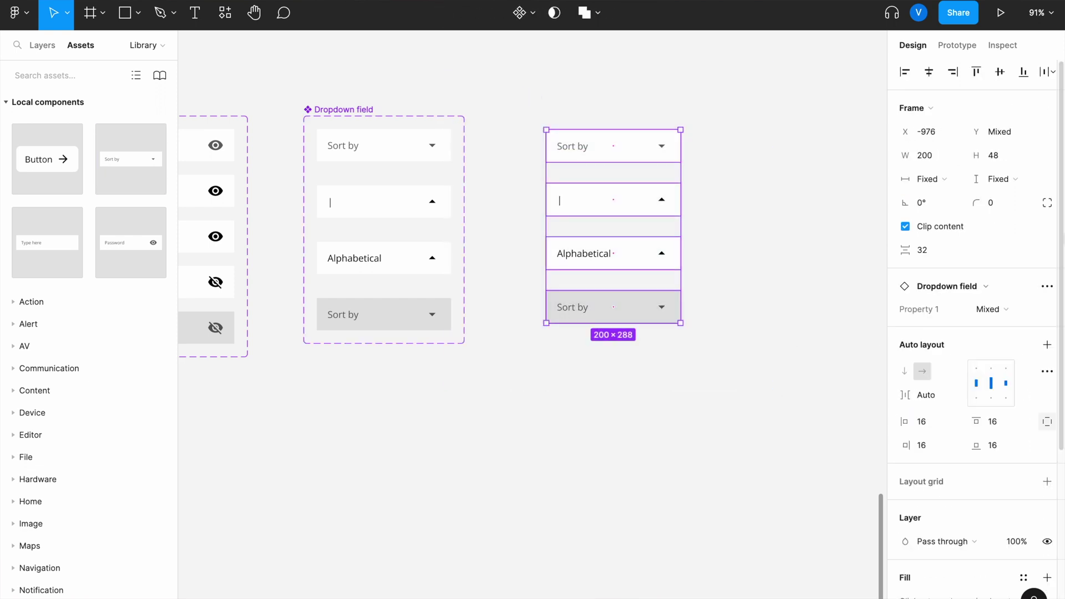
- Detach the four copies, combine them into a component set, and name it Date field
{"action": "left_click", "coordinate": [1047, 286]}
{"action": "left_click", "coordinate": [1014, 321]}
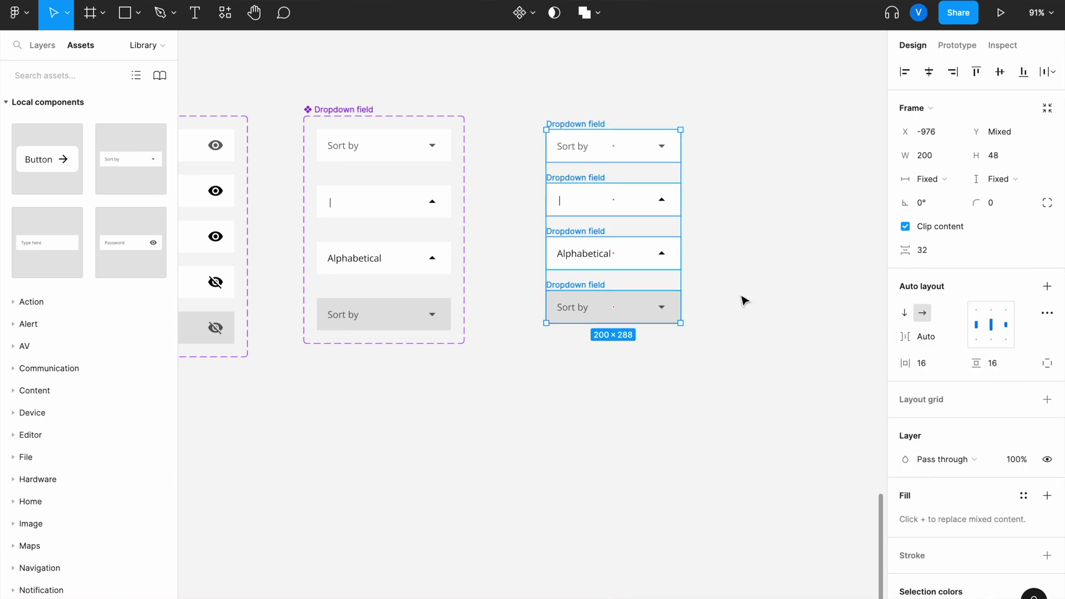
{"action": "left_click", "coordinate": [533, 13]}
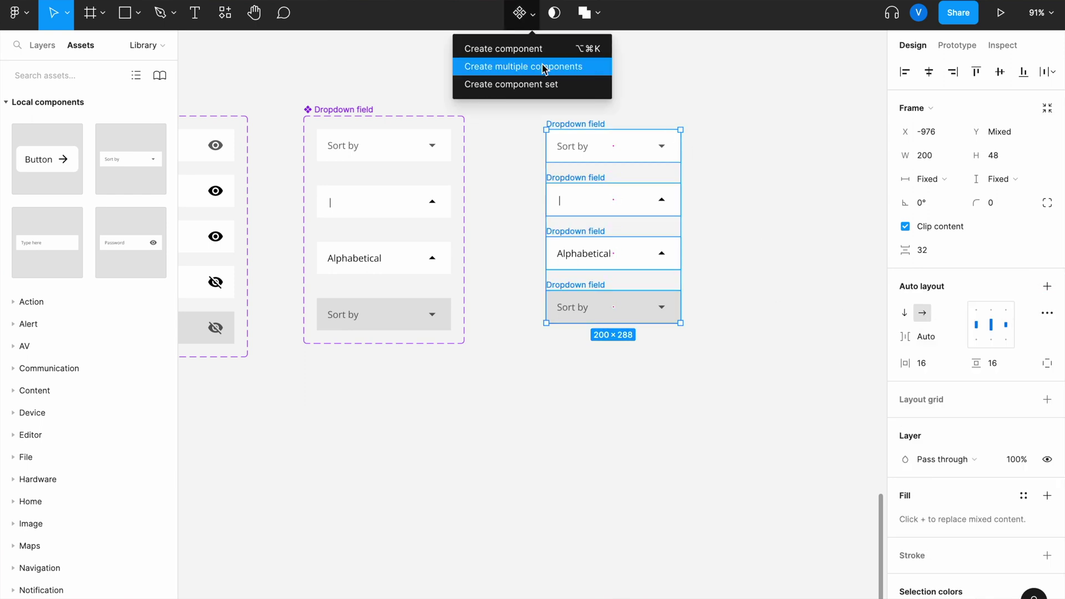
{"action": "left_click", "coordinate": [544, 84]}
{"action": "double_click", "coordinate": [578, 115]}
{"action": "type", "text": "Date field"}
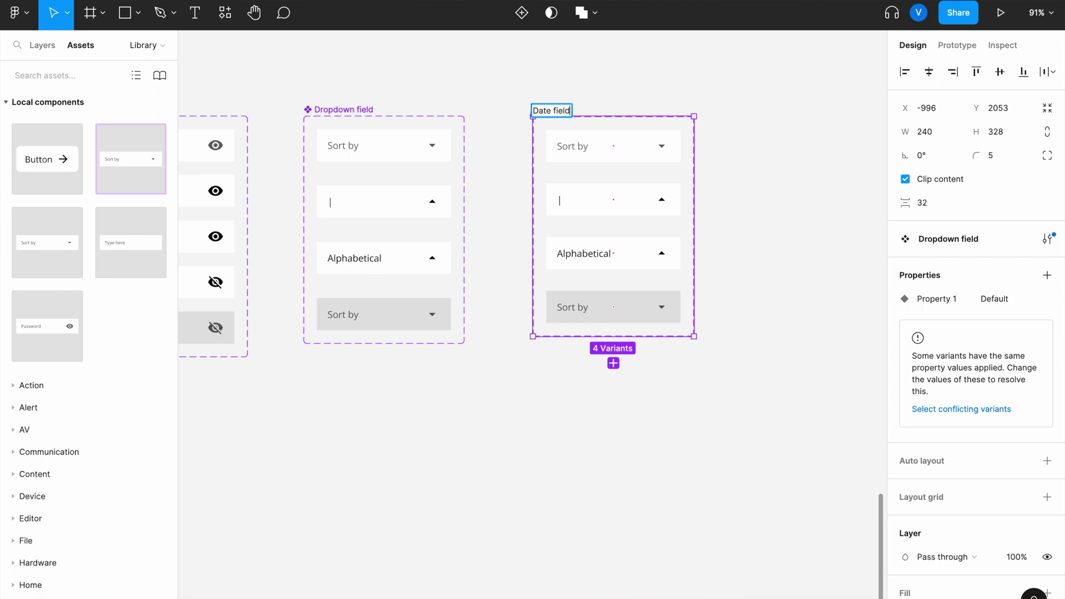
{"action": "left_click", "coordinate": [793, 160]}
- Set the variants' Property 1 values: second to Active, third to 'Vi', bottom to Disabled
{"action": "left_click", "coordinate": [656, 200]}
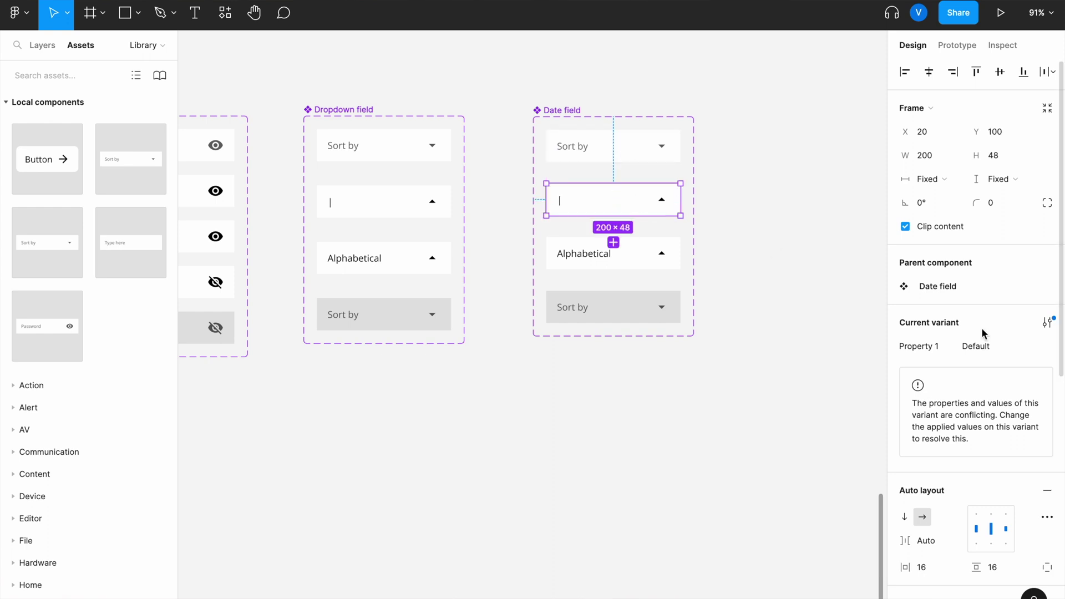
{"action": "left_click", "coordinate": [981, 346]}
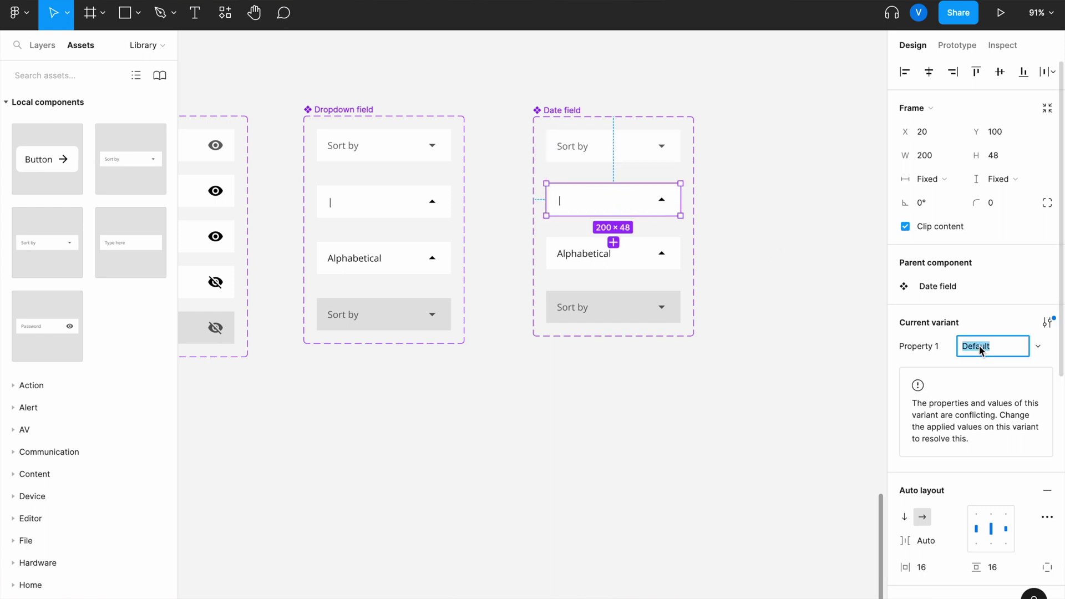
{"action": "type", "text": "Active"}
{"action": "left_click", "coordinate": [653, 261]}
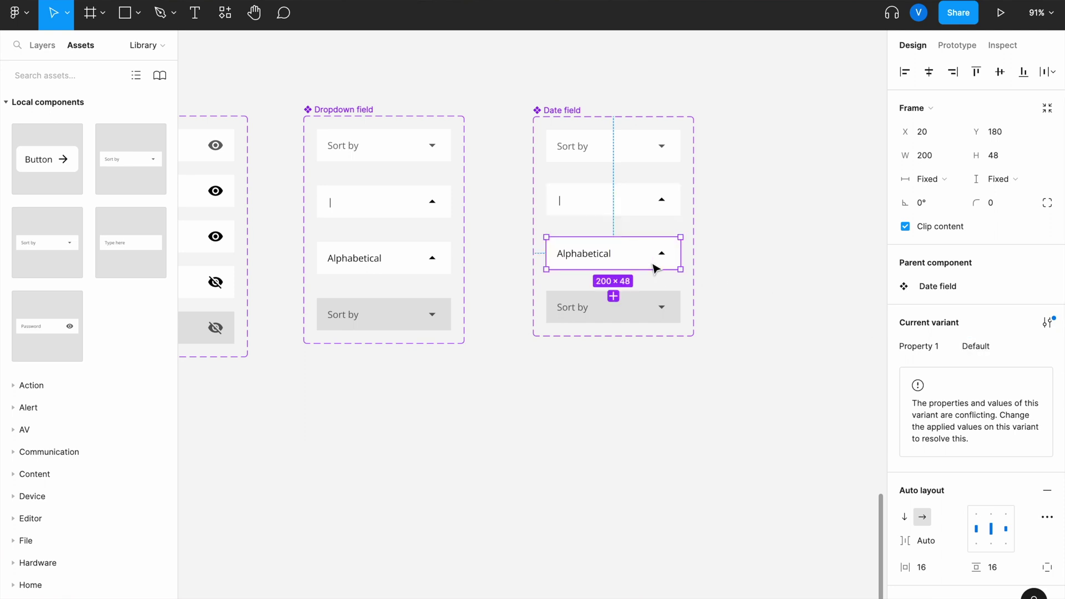
{"action": "left_click", "coordinate": [979, 346]}
{"action": "type", "text": "Vi"}
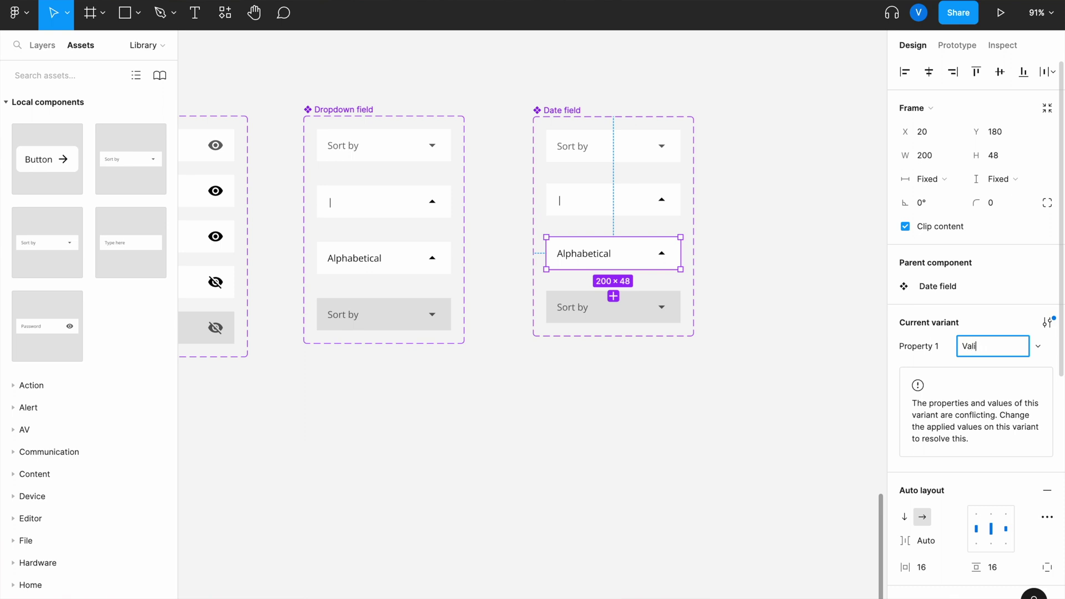
{"action": "left_click", "coordinate": [647, 319]}
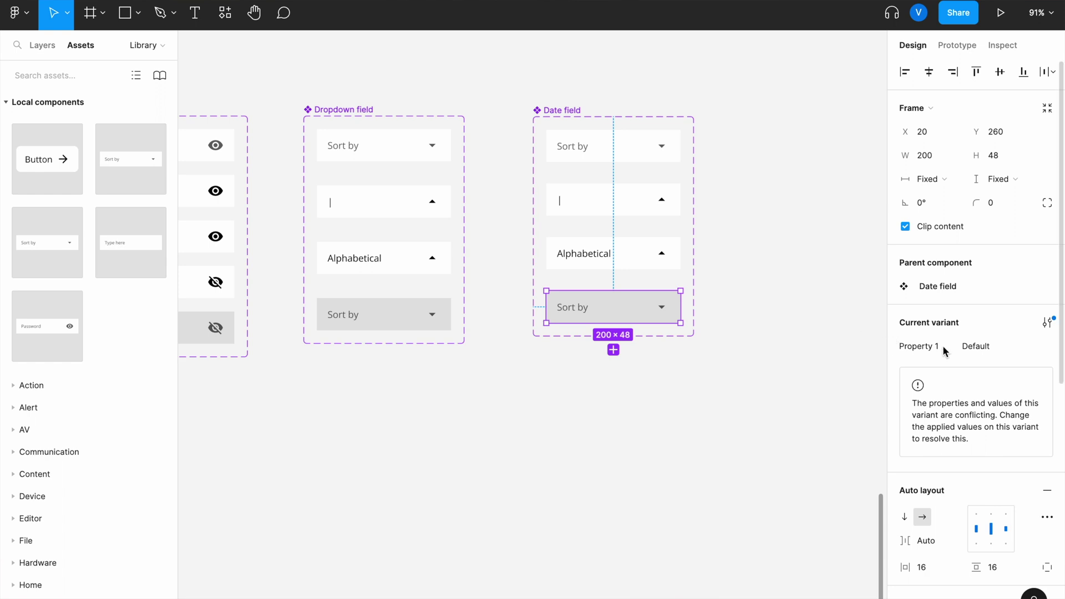
{"action": "left_click", "coordinate": [974, 352]}
{"action": "type", "text": "Disabled"}
{"action": "left_click", "coordinate": [808, 337]}
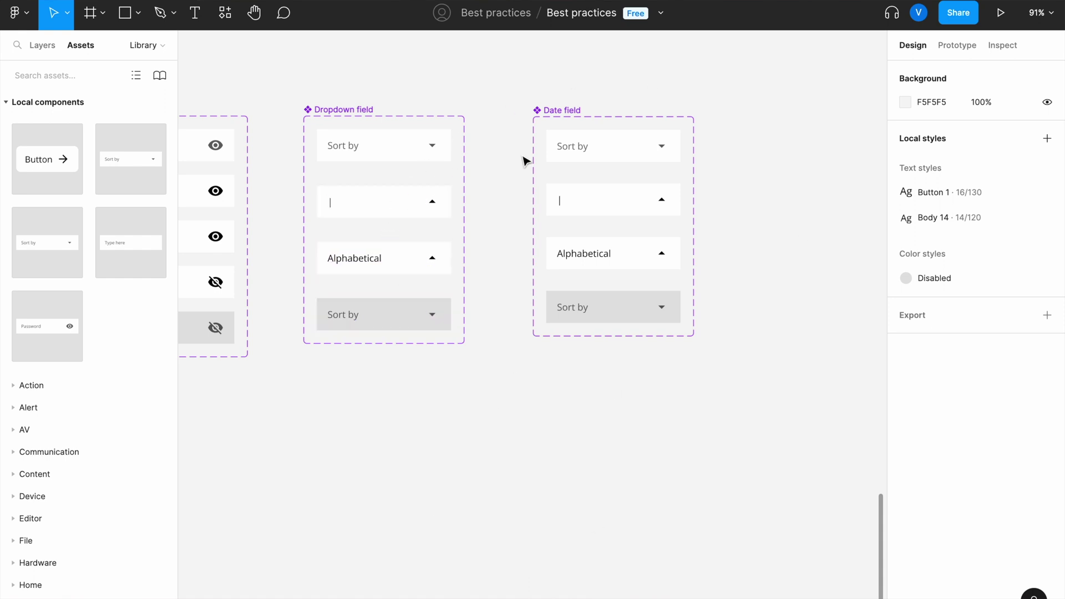
- Replace the top Date field variant's Sort by text with YYYY-MM-DD
{"action": "scroll", "coordinate": [622, 157], "scroll_direction": "up", "scroll_amount": 5}
{"action": "scroll", "coordinate": [623, 157], "scroll_direction": "up", "scroll_amount": 5}
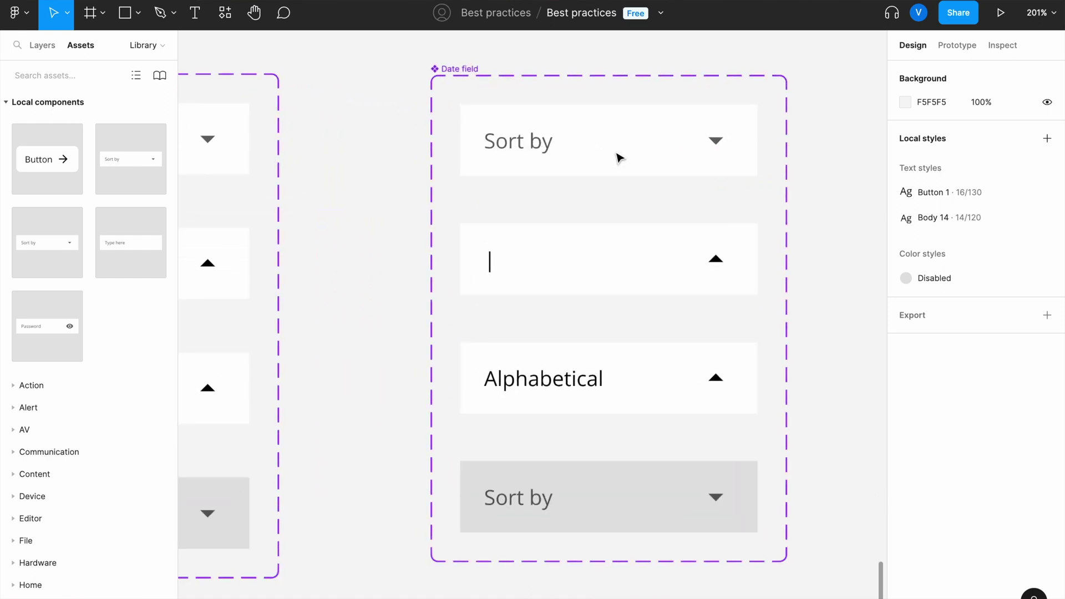
{"action": "double_click", "coordinate": [506, 147]}
{"action": "double_click", "coordinate": [504, 140]}
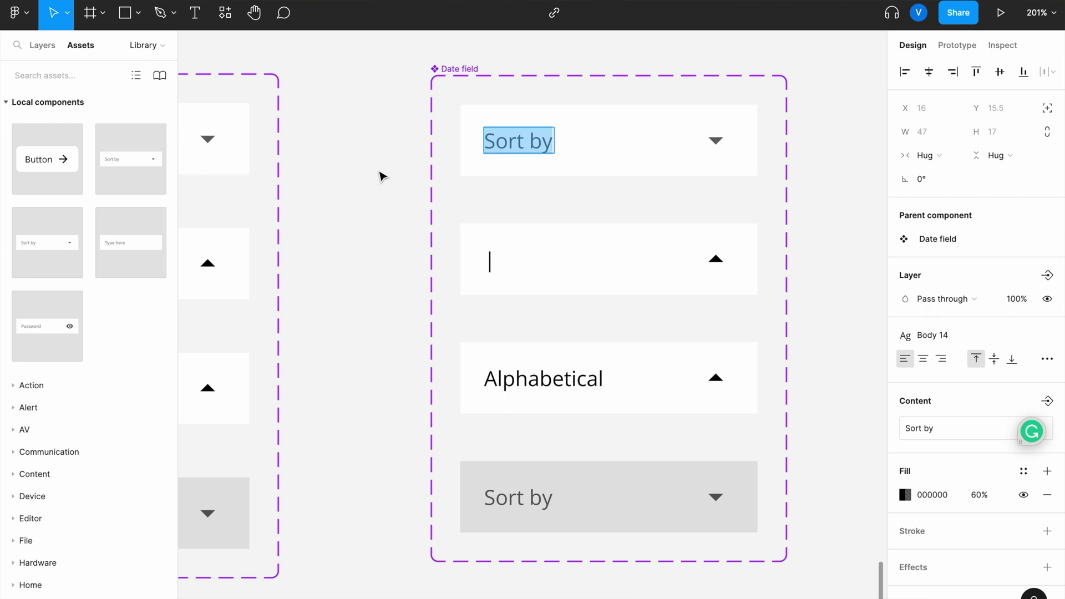
{"action": "type", "text": "YYYY"}
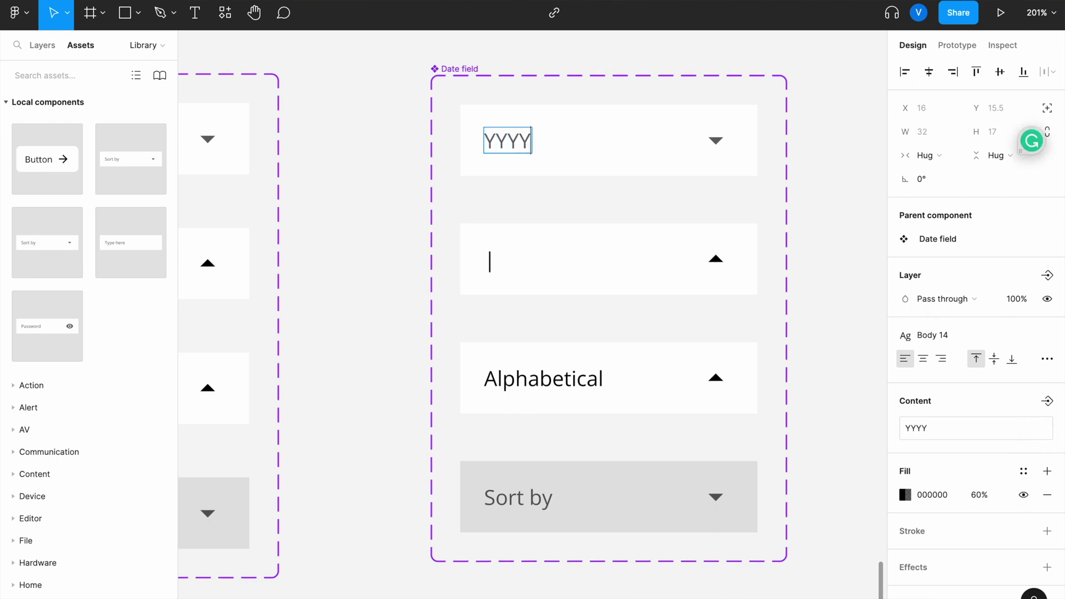
{"action": "type", "text": "-MM"}
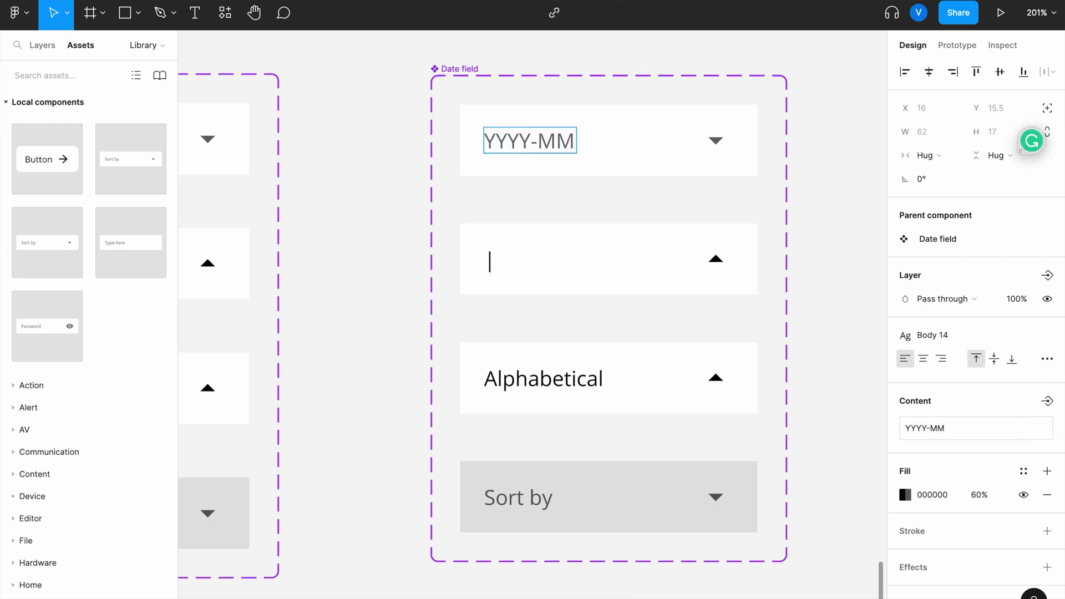
{"action": "type", "text": "-DD"}
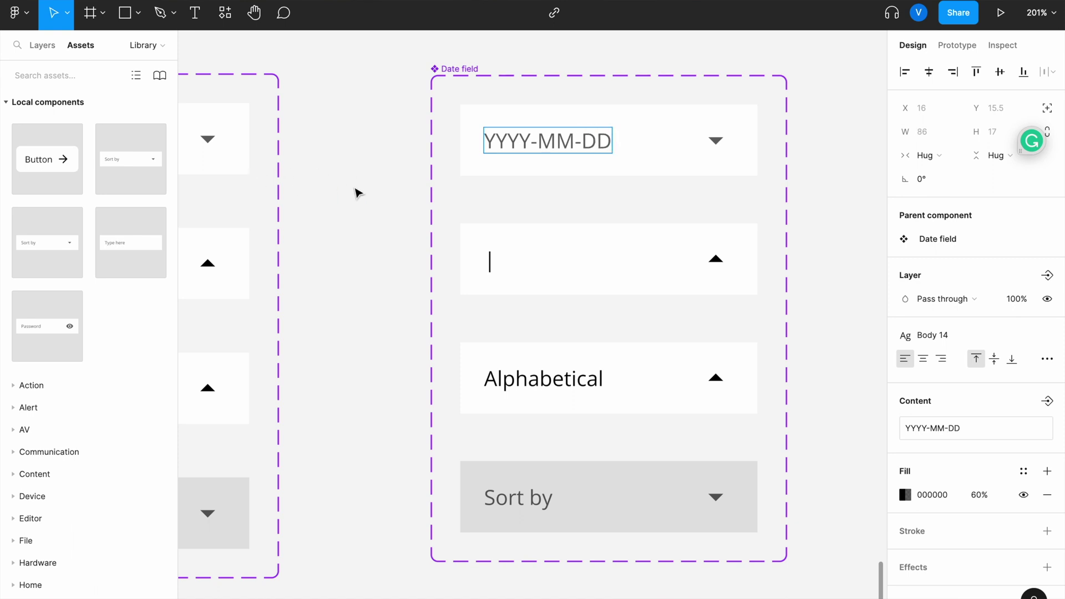
{"action": "key", "text": "Escape"}
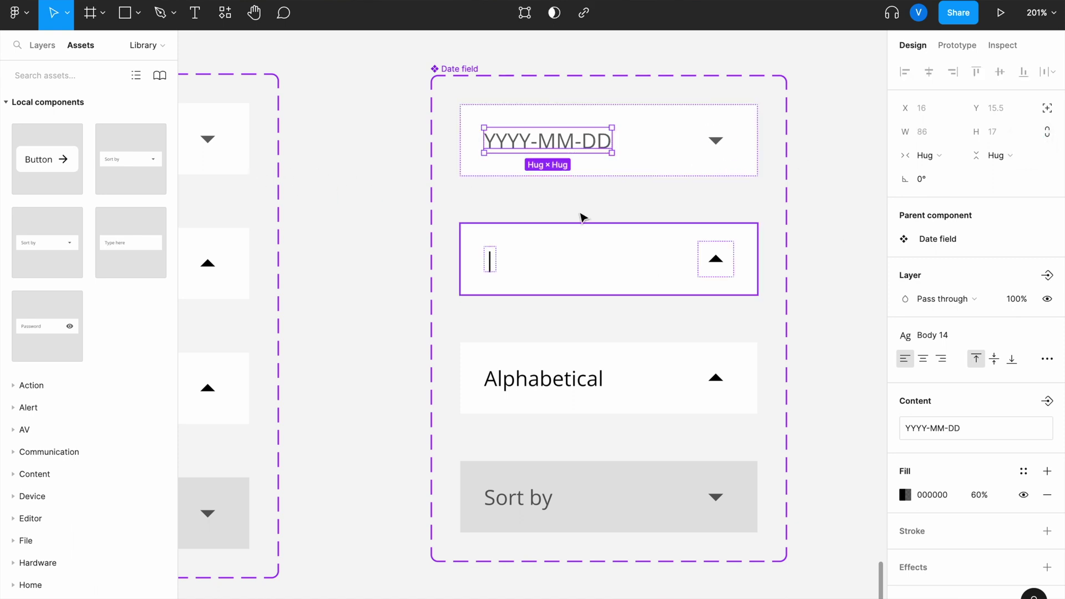
{"action": "left_click", "coordinate": [715, 142]}
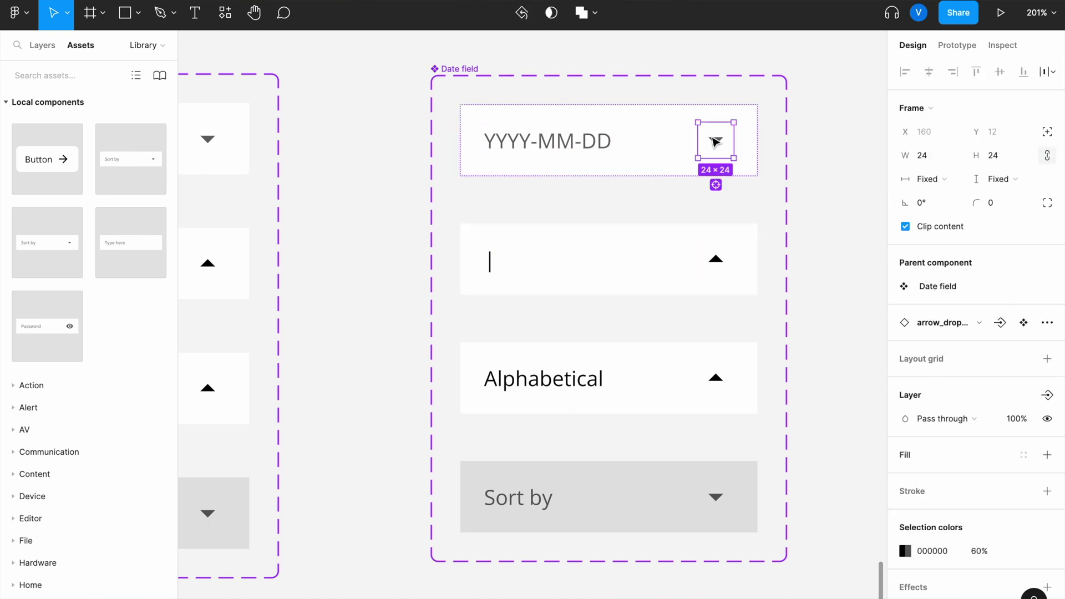
- Swap the top variant's dropdown arrow for the calendar_today icon
{"action": "left_click", "coordinate": [959, 327]}
{"action": "type", "text": "ca"}
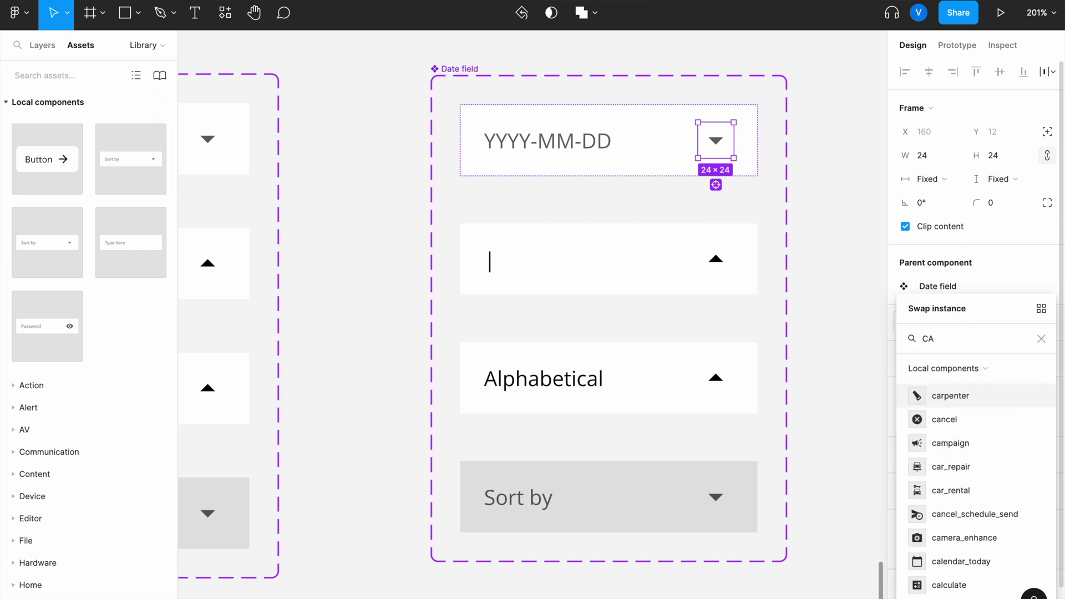
{"action": "key", "text": "BackSpace"}
{"action": "key", "text": "BackSpace"}
{"action": "type", "text": "cal"}
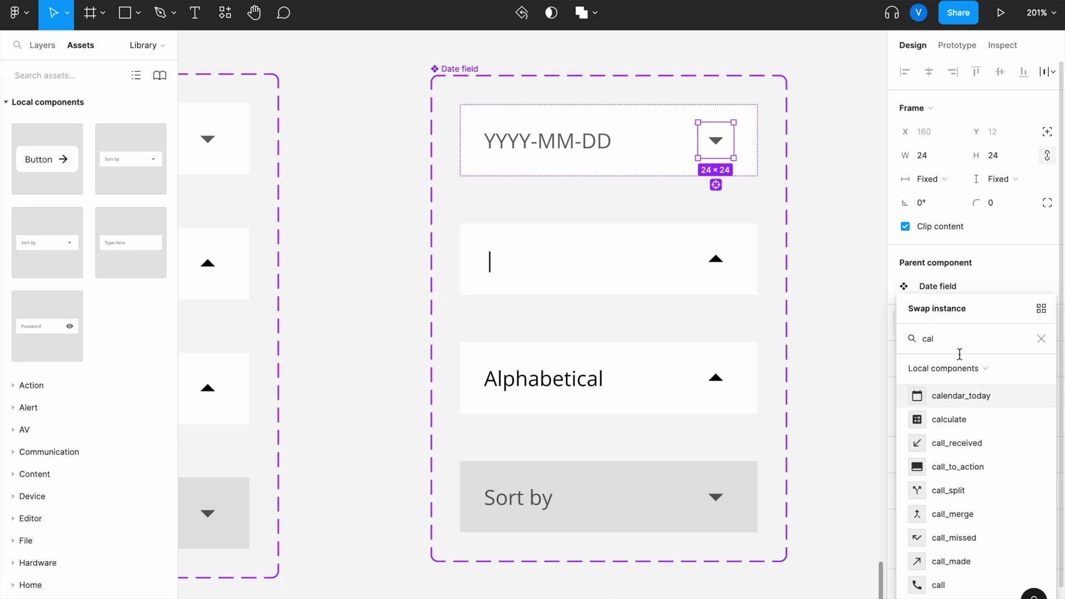
{"action": "type", "text": "en"}
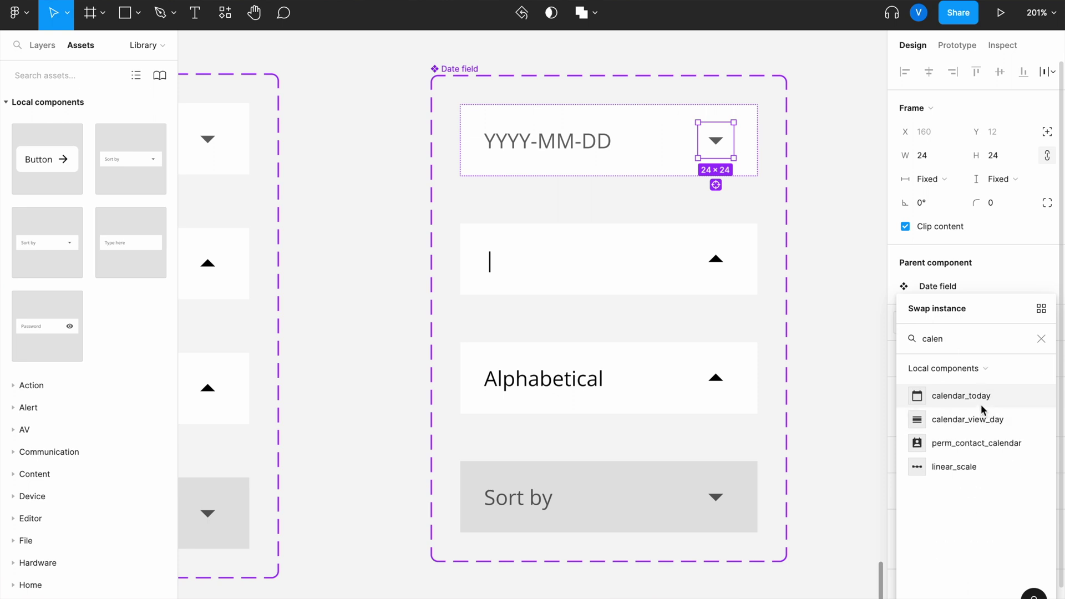
{"action": "left_click", "coordinate": [979, 403]}
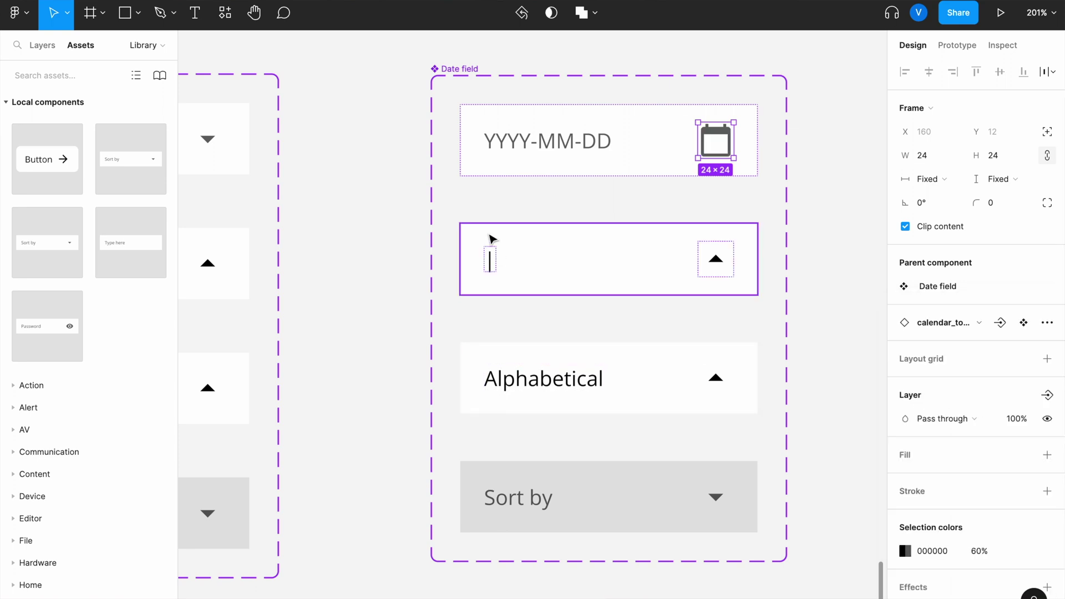
- Swap the arrows in the active and Alphabetical variants for calendar_today too
{"action": "left_click", "coordinate": [532, 264]}
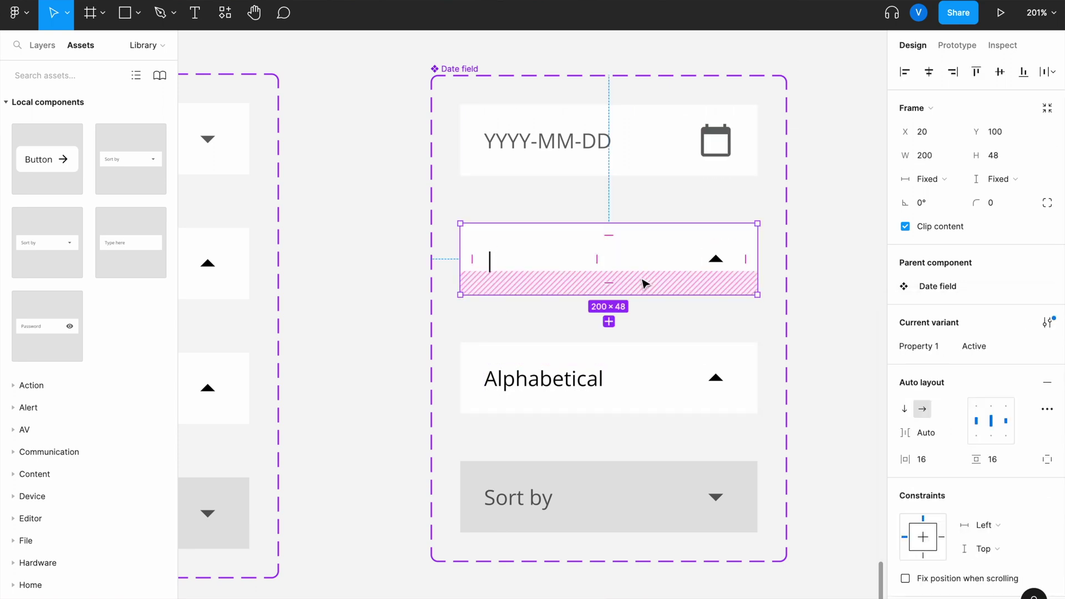
{"action": "left_click", "coordinate": [705, 267]}
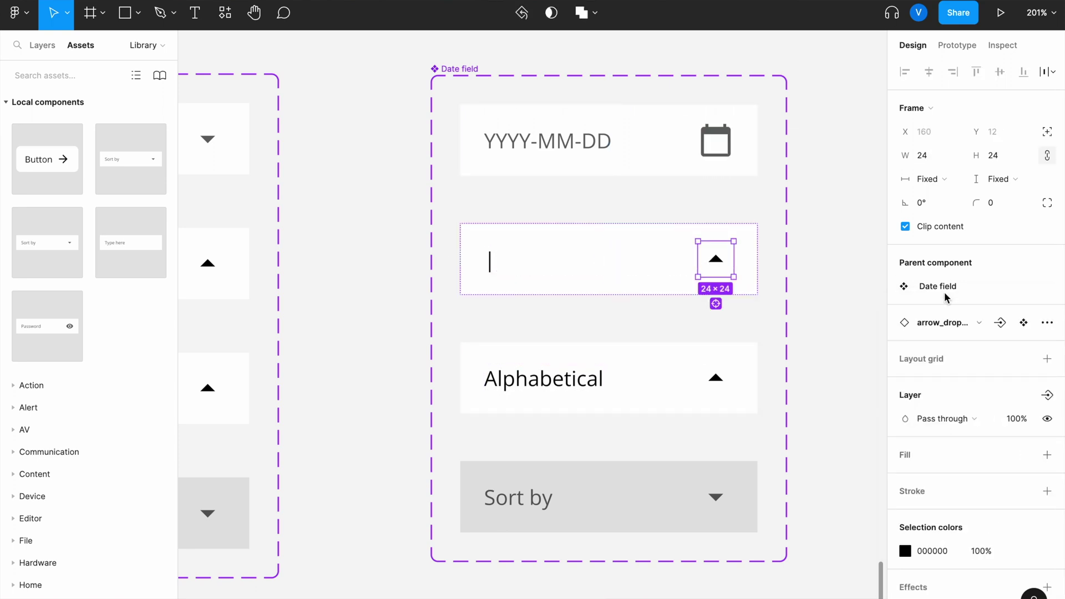
{"action": "left_click", "coordinate": [943, 321]}
{"action": "type", "text": "cal"}
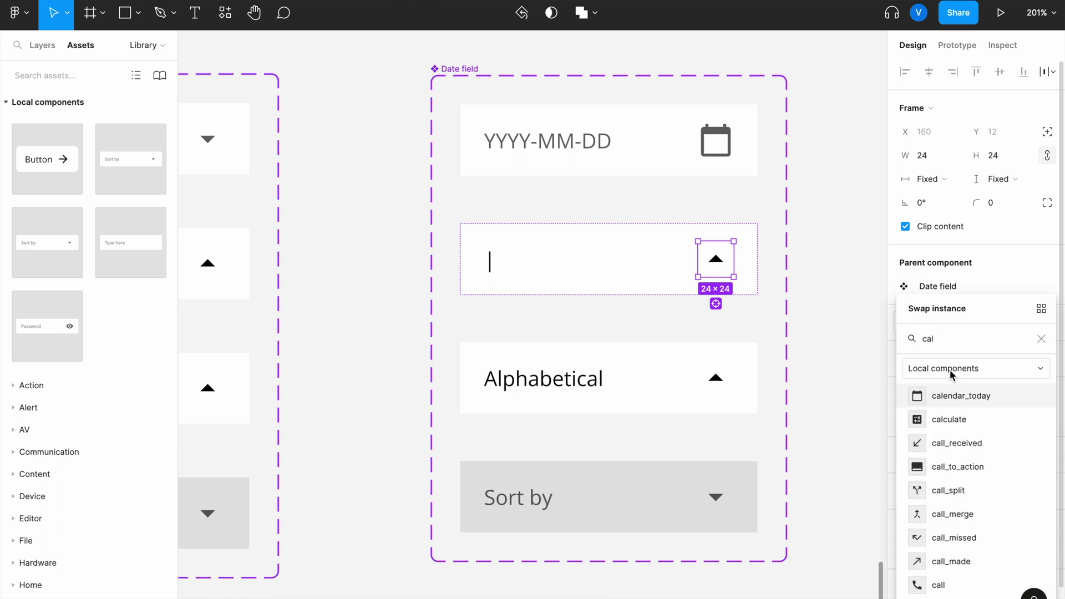
{"action": "left_click", "coordinate": [949, 395]}
{"action": "left_click", "coordinate": [715, 382]}
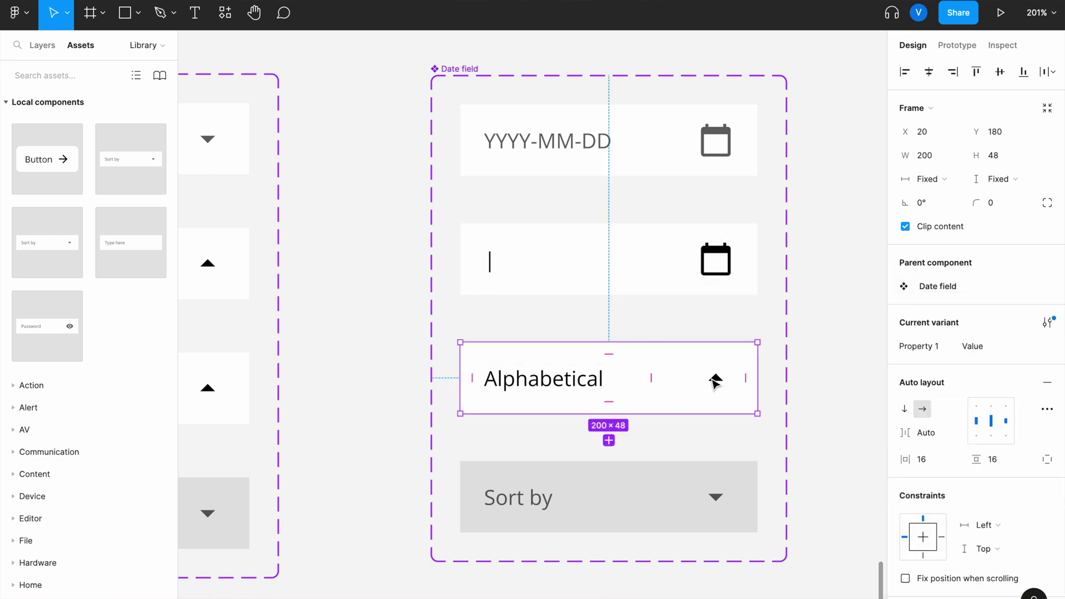
{"action": "left_click", "coordinate": [715, 382]}
{"action": "left_click", "coordinate": [942, 321]}
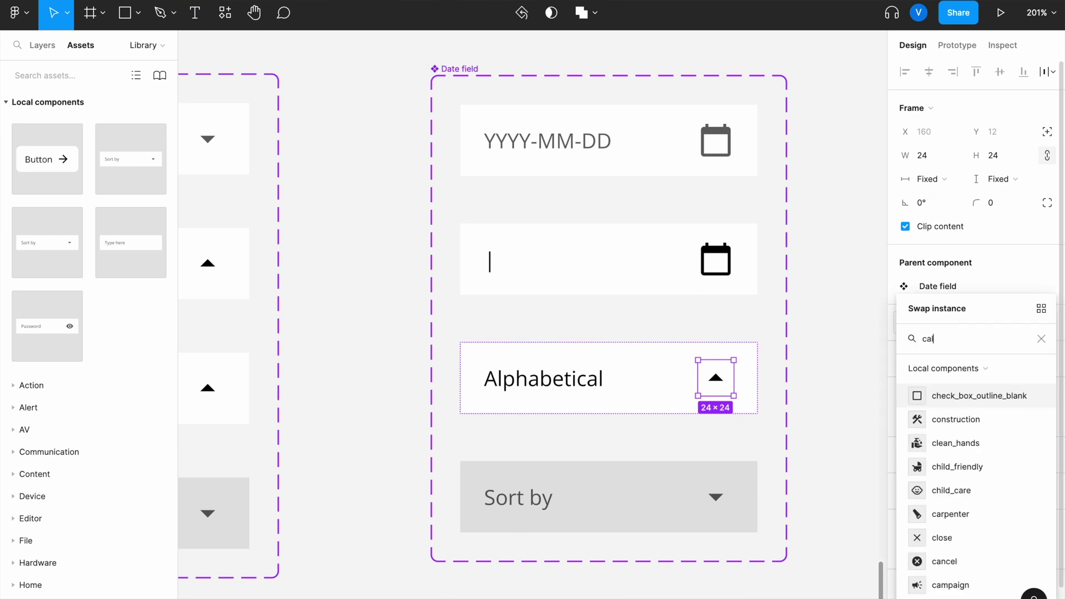
{"action": "left_click", "coordinate": [956, 397]}
- Change the third variant's Alphabetical text to 2023-05-03
{"action": "left_click", "coordinate": [577, 377]}
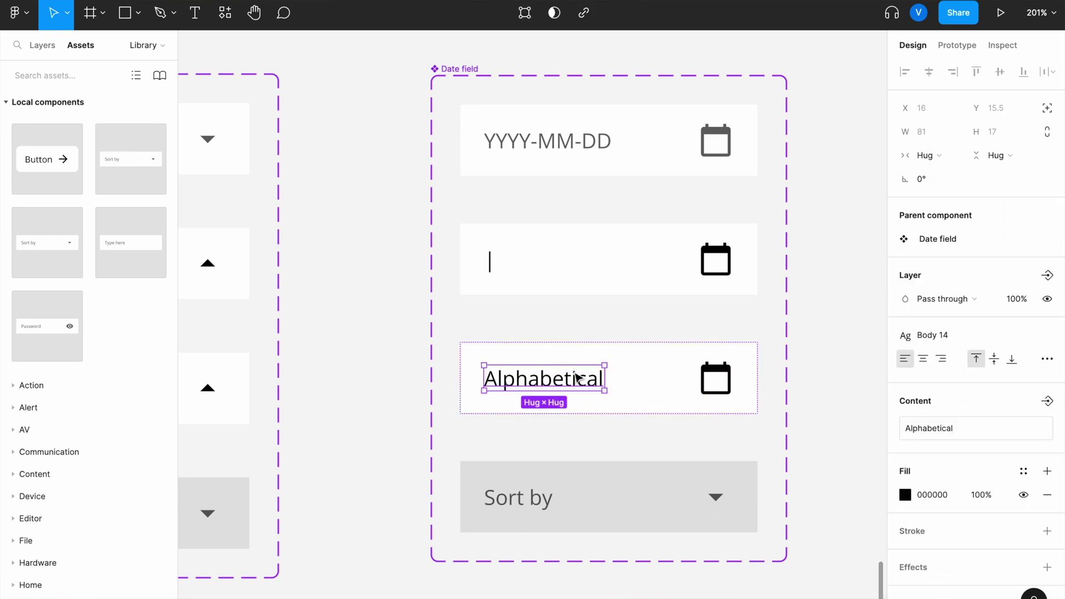
{"action": "double_click", "coordinate": [575, 374]}
{"action": "type", "text": "20"}
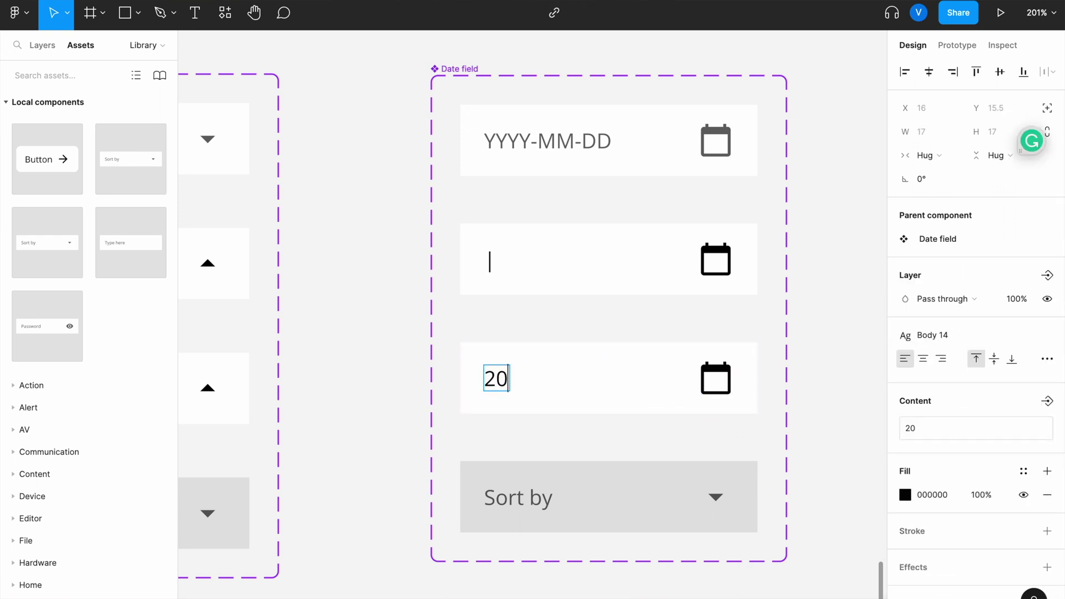
{"action": "type", "text": "23"}
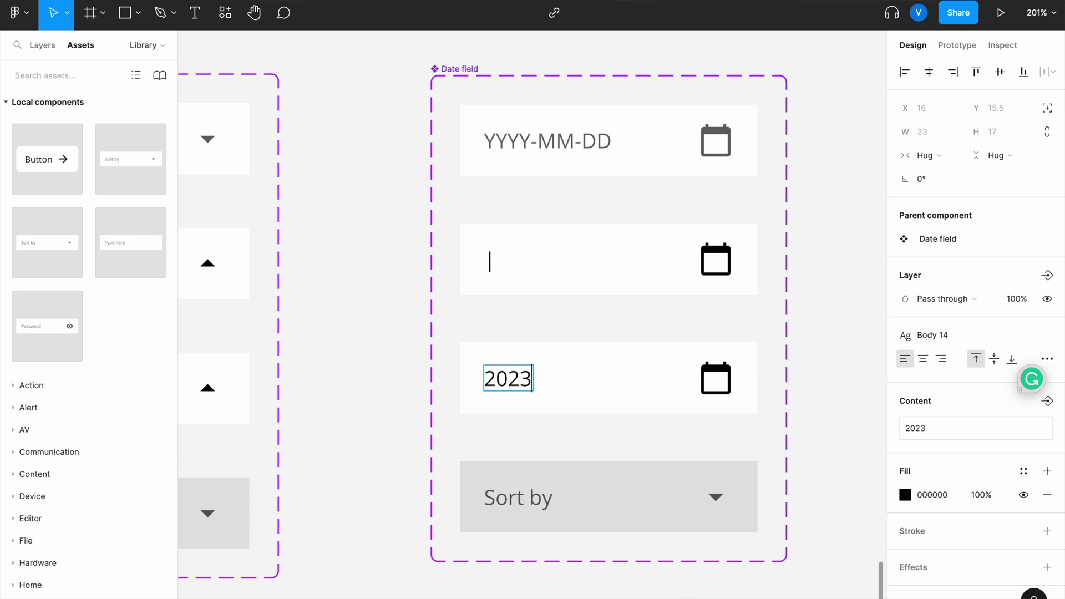
{"action": "type", "text": "-05-"}
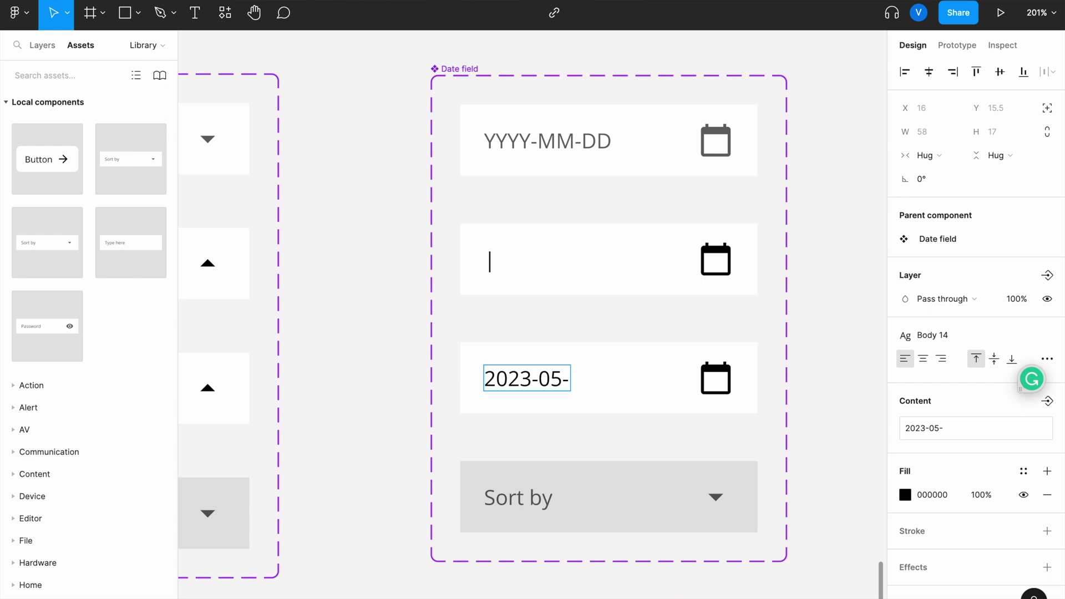
{"action": "type", "text": "03"}
{"action": "scroll", "coordinate": [577, 381], "scroll_direction": "down", "scroll_amount": 3}
{"action": "scroll", "coordinate": [576, 381], "scroll_direction": "right", "scroll_amount": 3}
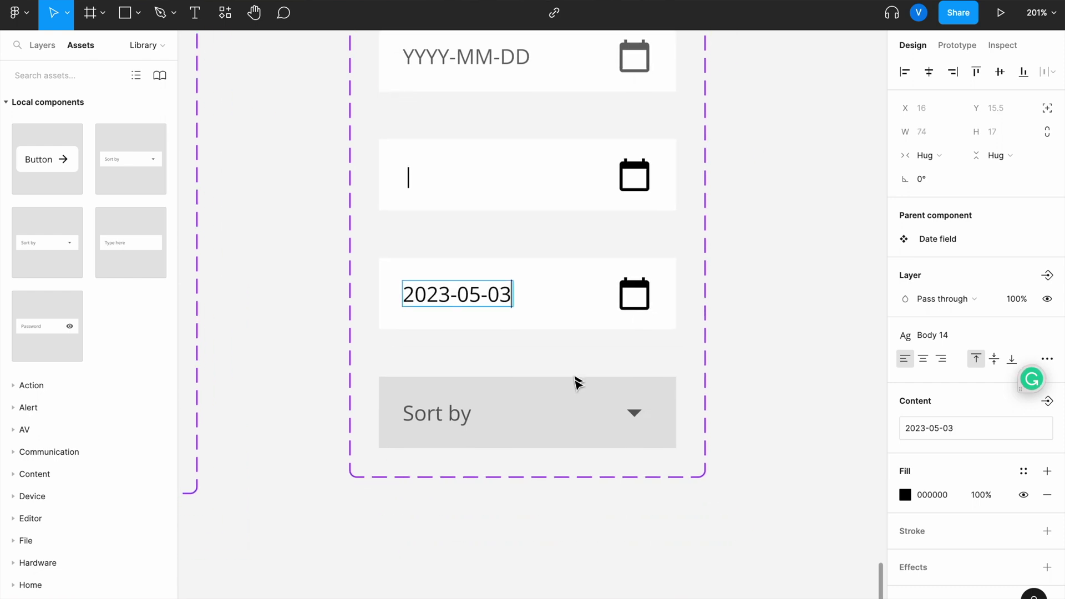
{"action": "key", "text": "Escape"}
- Replace the disabled variant's Sort by text with the YYYY-MM-DD placeholder
{"action": "left_click", "coordinate": [438, 419]}
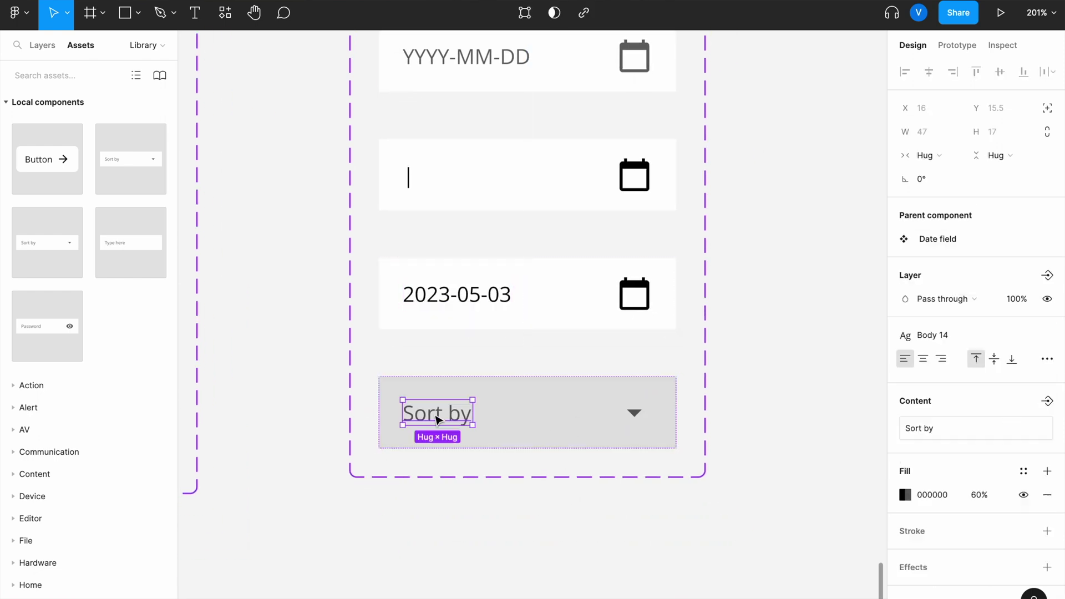
{"action": "double_click", "coordinate": [436, 415]}
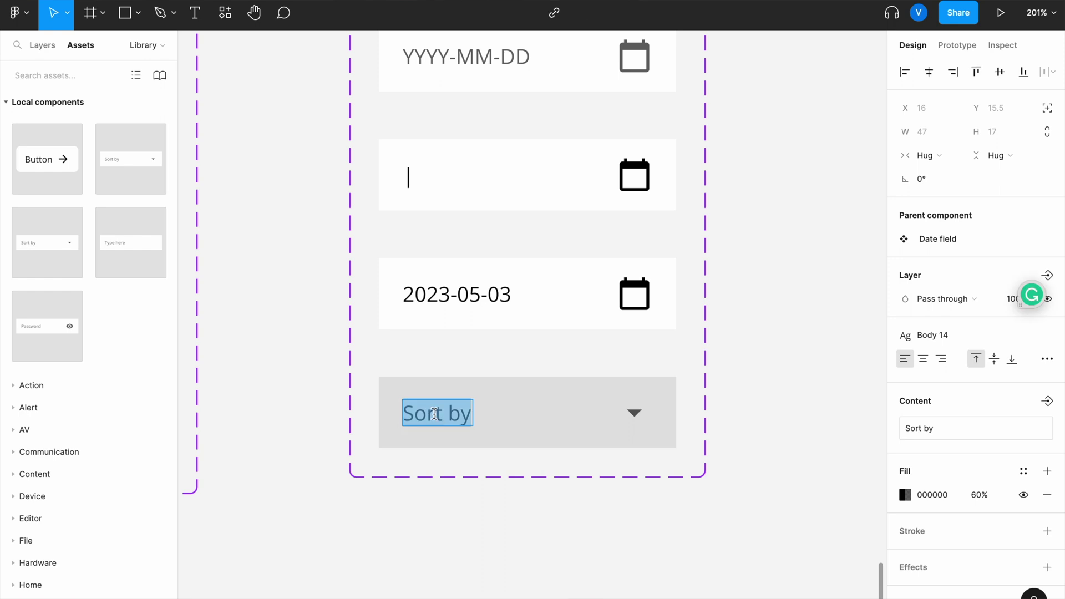
{"action": "scroll", "coordinate": [435, 414], "scroll_direction": "up", "scroll_amount": 1}
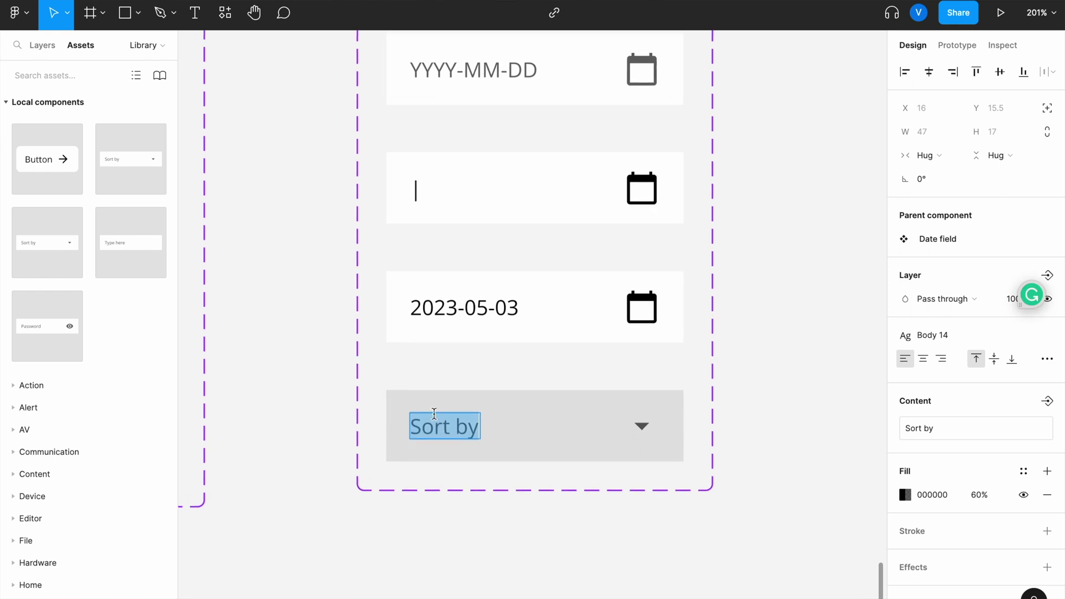
{"action": "type", "text": "YYY"}
{"action": "key", "text": "BackSpace"}
{"action": "key", "text": "BackSpace"}
{"action": "key", "text": "BackSpace"}
{"action": "type", "text": "YYYY=-"}
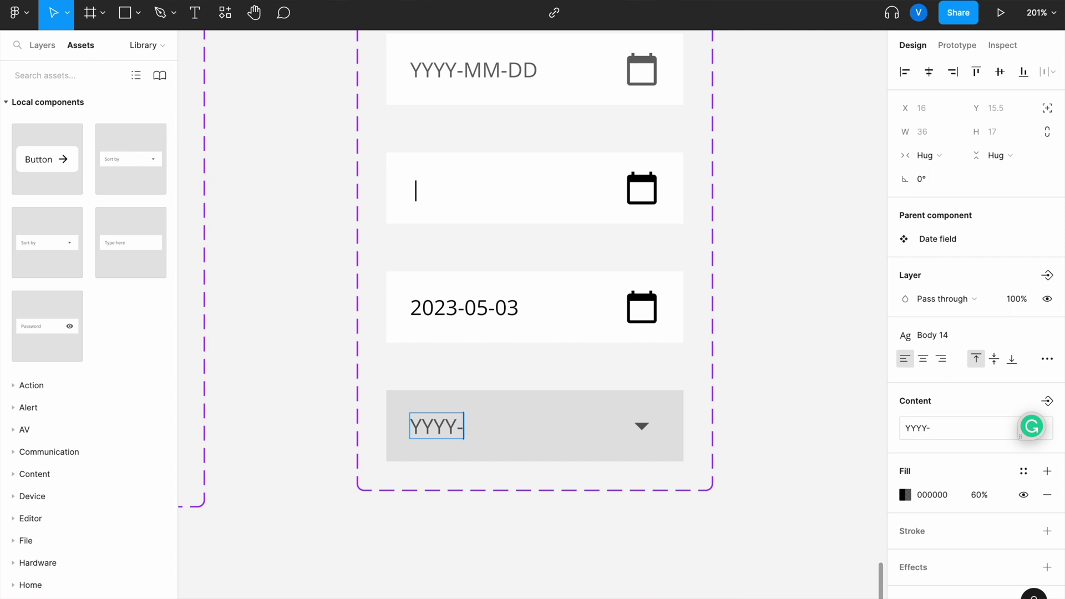
{"action": "type", "text": "MM-DD"}
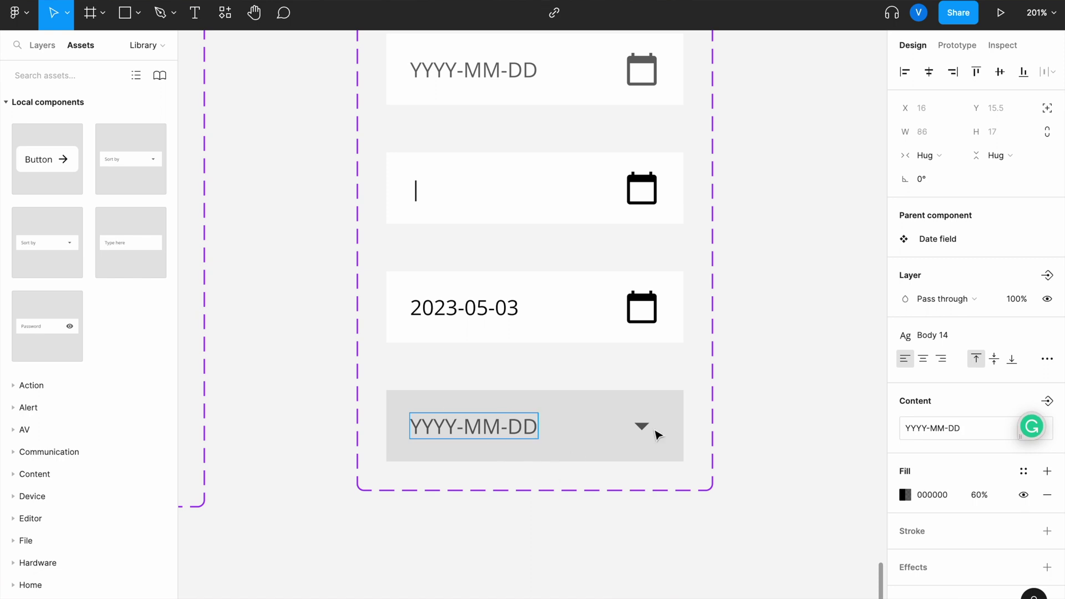
{"action": "key", "text": "Escape"}
- Swap the disabled variant's down arrow for calendar_today and zoom to fit all field sets
{"action": "left_click", "coordinate": [641, 427]}
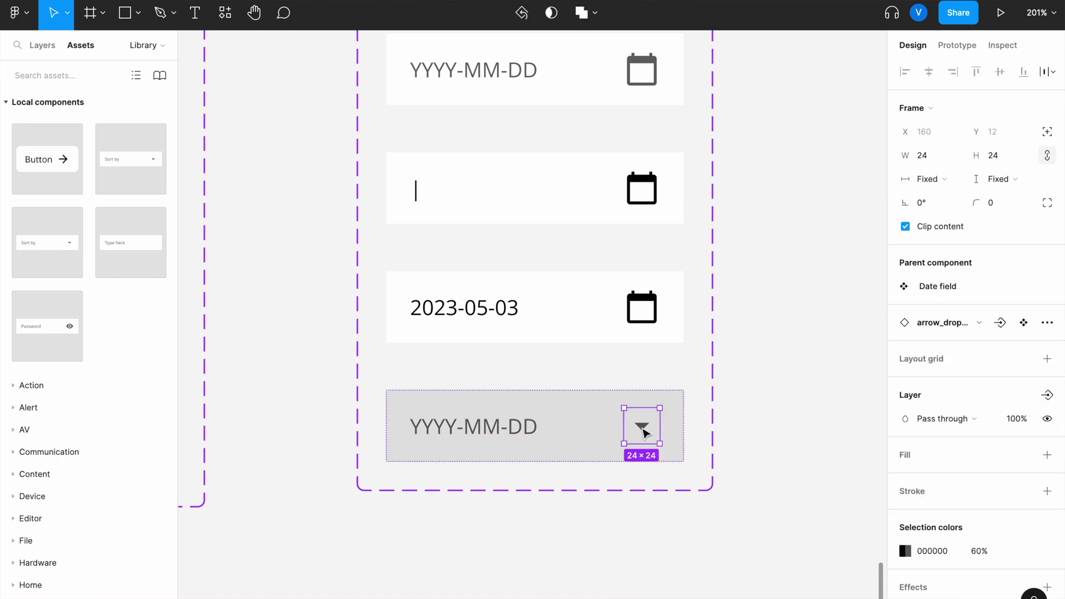
{"action": "left_click", "coordinate": [953, 327]}
{"action": "type", "text": "CAL"}
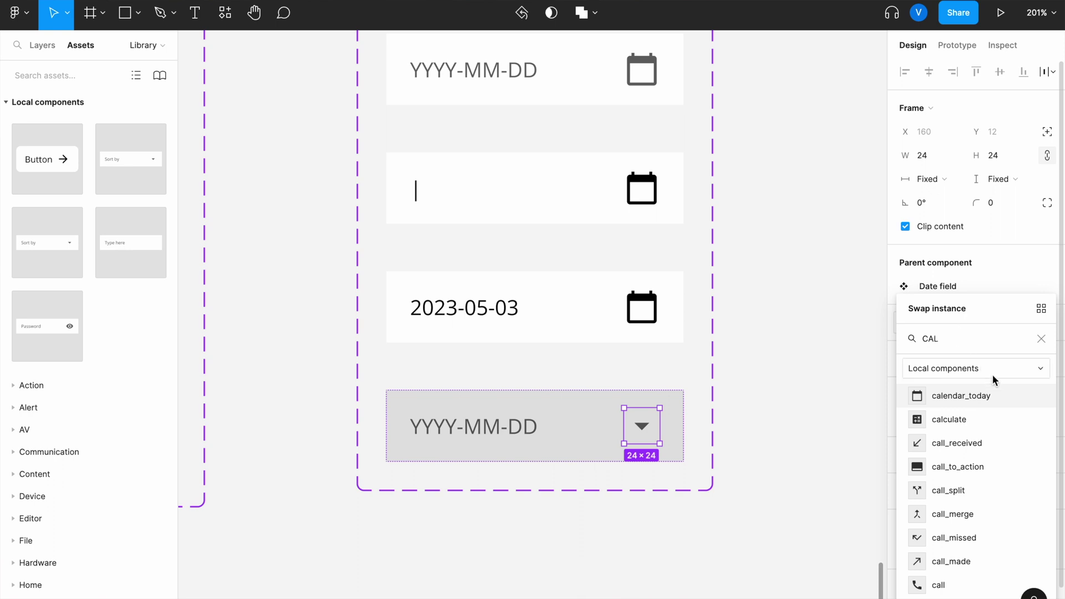
{"action": "left_click", "coordinate": [989, 393]}
{"action": "left_click", "coordinate": [823, 393]}
{"action": "key", "text": "shift+1"}
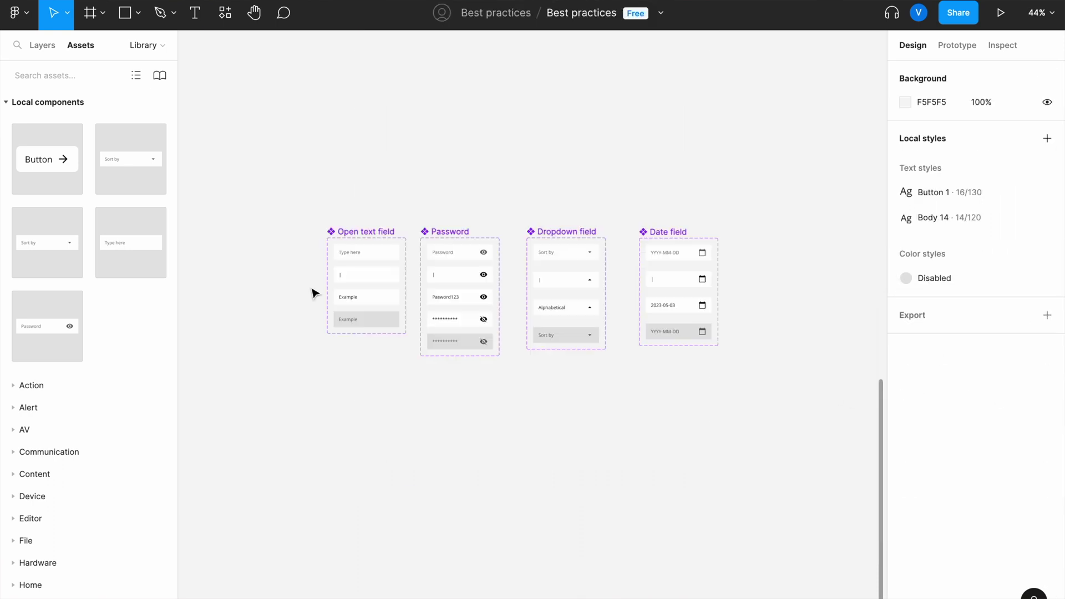